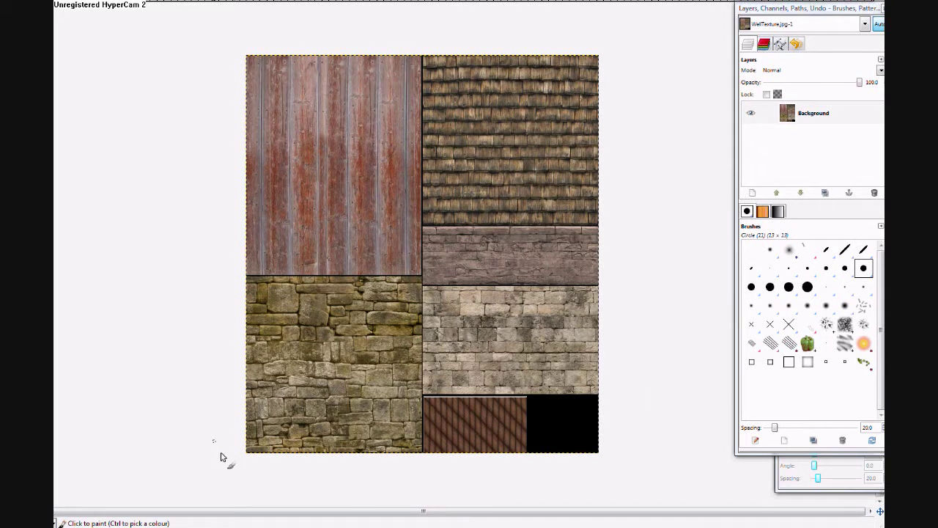
- Save the texture sheet as WellTexture.jpg at JPEG quality 100 with 1x1,1x1,1x1 (best quality) subsampling, and switch to Blender
click(54, 3)
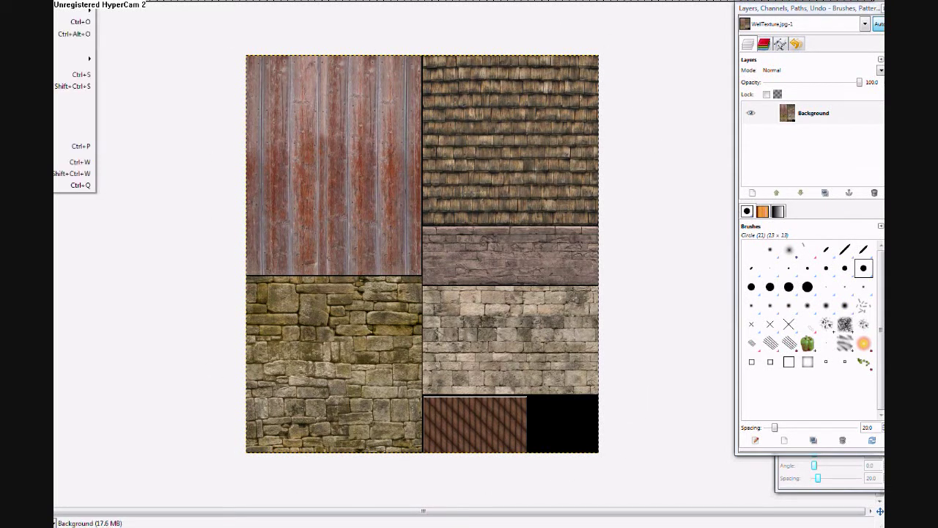
click(81, 76)
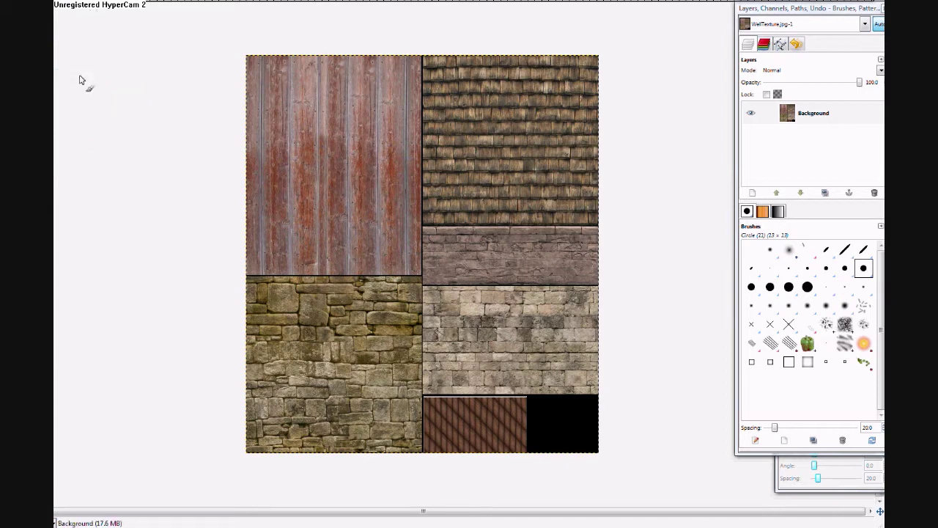
click(67, 139)
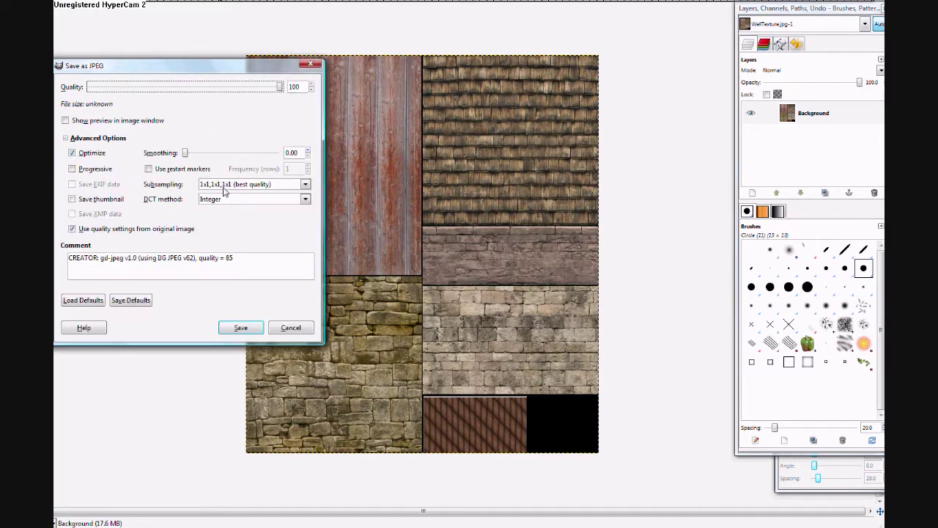
click(249, 182)
click(239, 195)
click(242, 329)
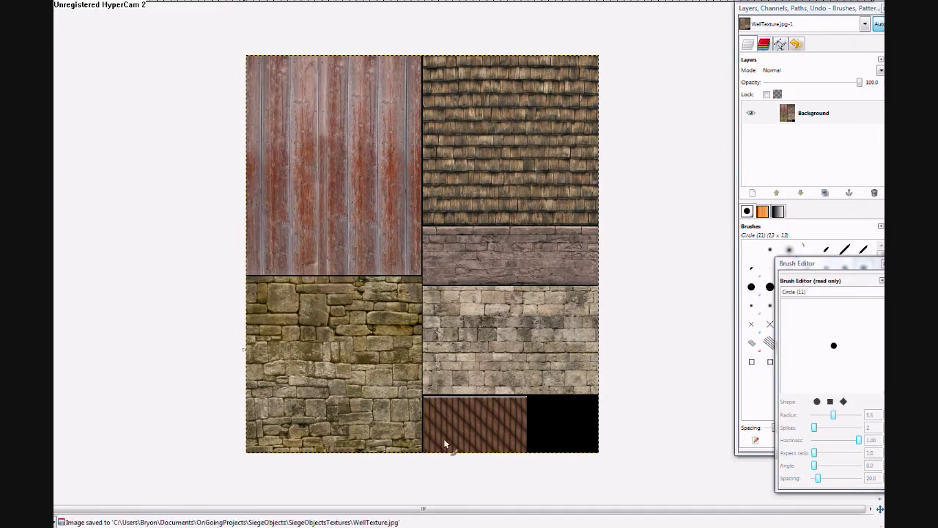
key(ctrl+w)
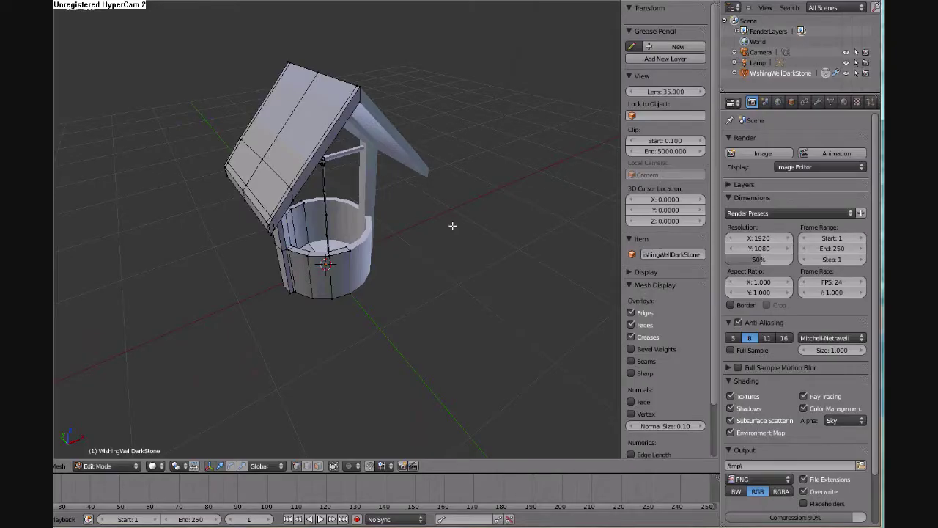
- Select the whole well mesh, then enlarge the outliner area and turn it into a UV/Image Editor
key(a)
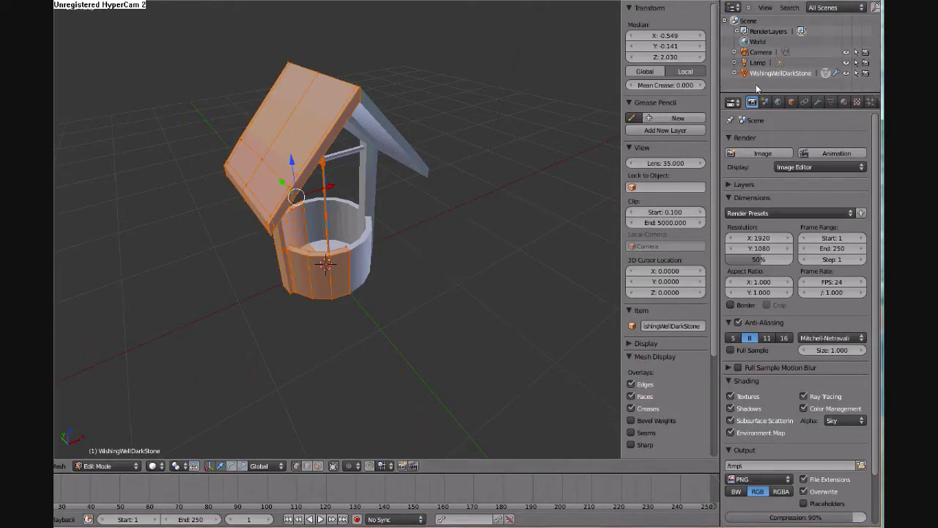
drag(760, 95, 759, 331)
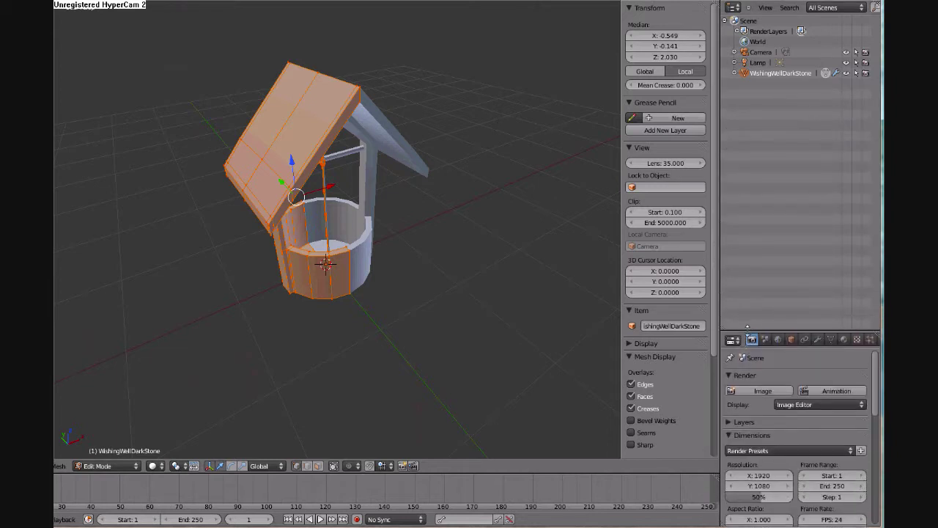
middle_drag(485, 285, 475, 284)
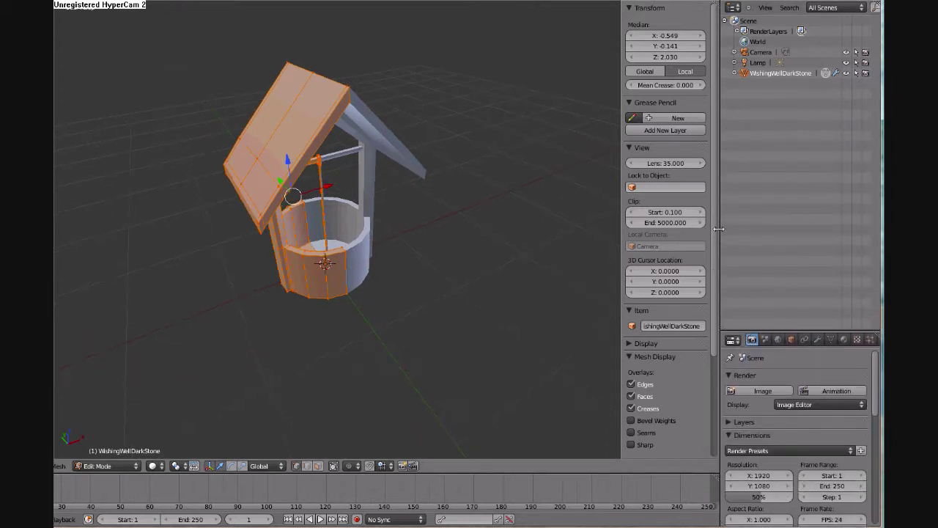
drag(719, 229, 435, 313)
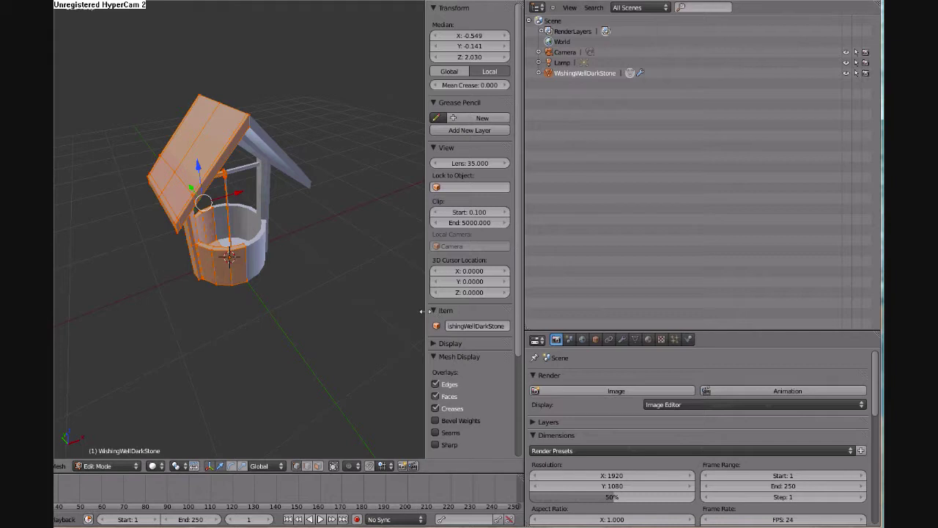
key(n)
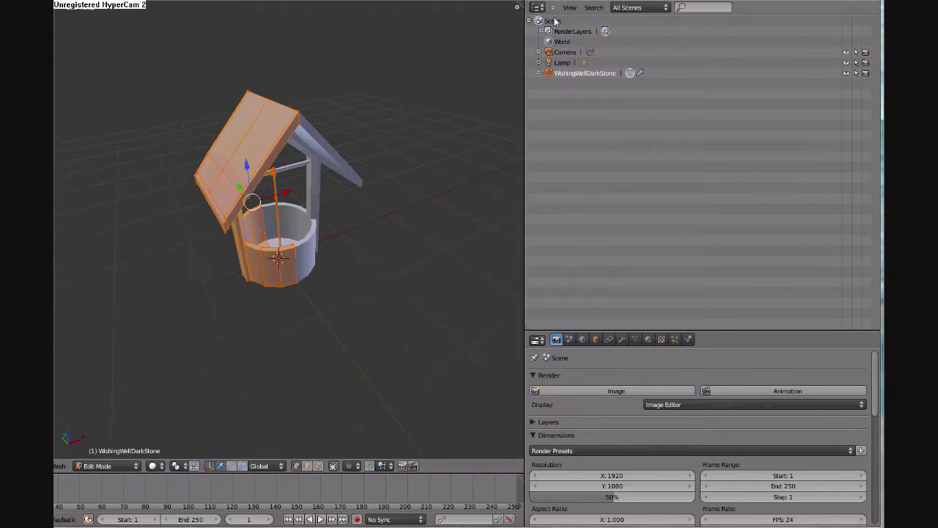
click(539, 8)
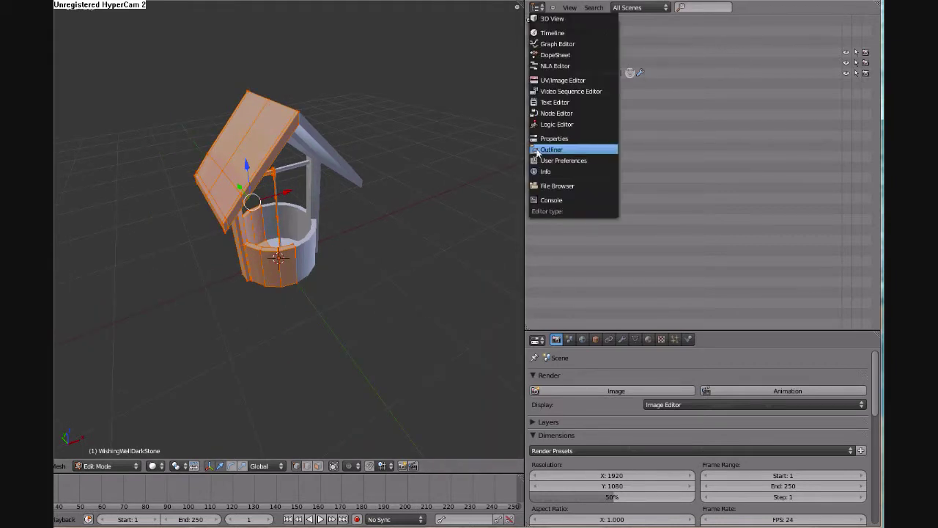
click(543, 80)
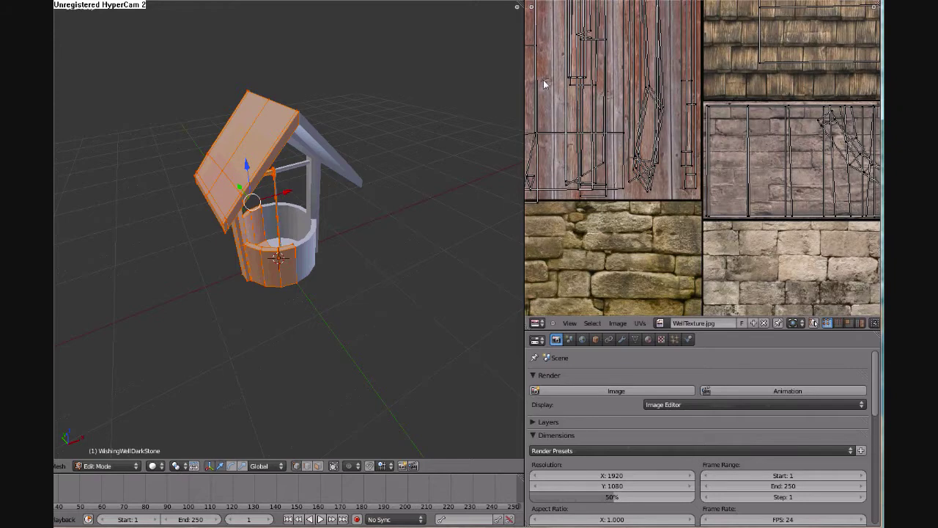
- Unwrap the entire well mesh afresh, replacing its existing UV layout
scroll(714, 193, down, 4)
key(a)
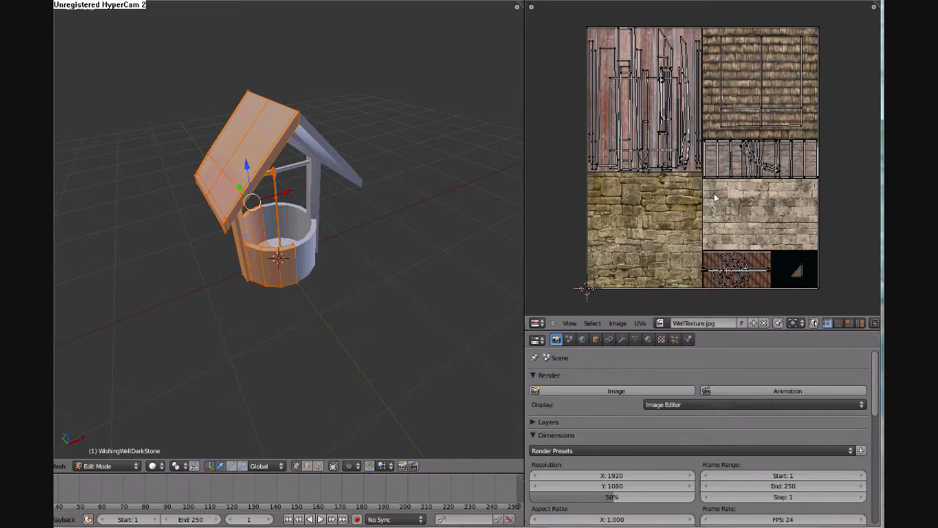
key(a)
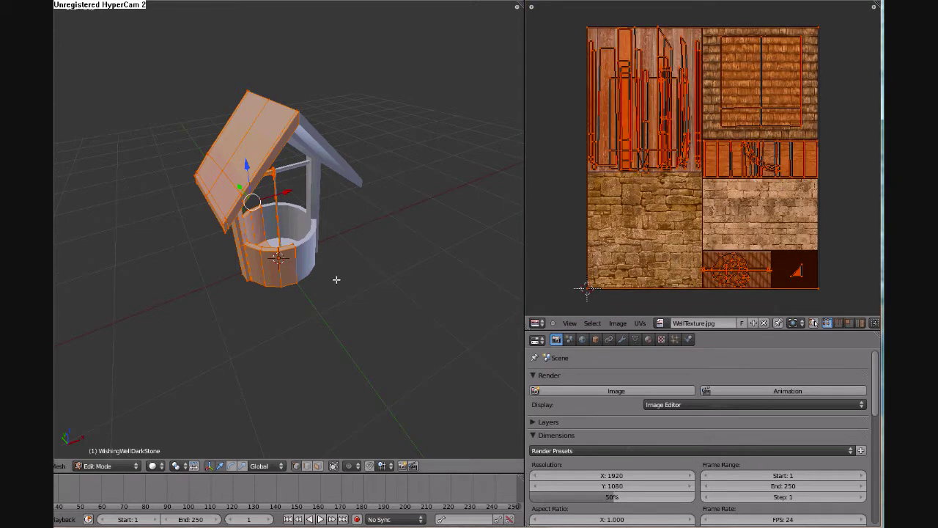
key(u)
click(337, 279)
key(a)
middle_drag(273, 281, 366, 283)
key(a)
key(a)
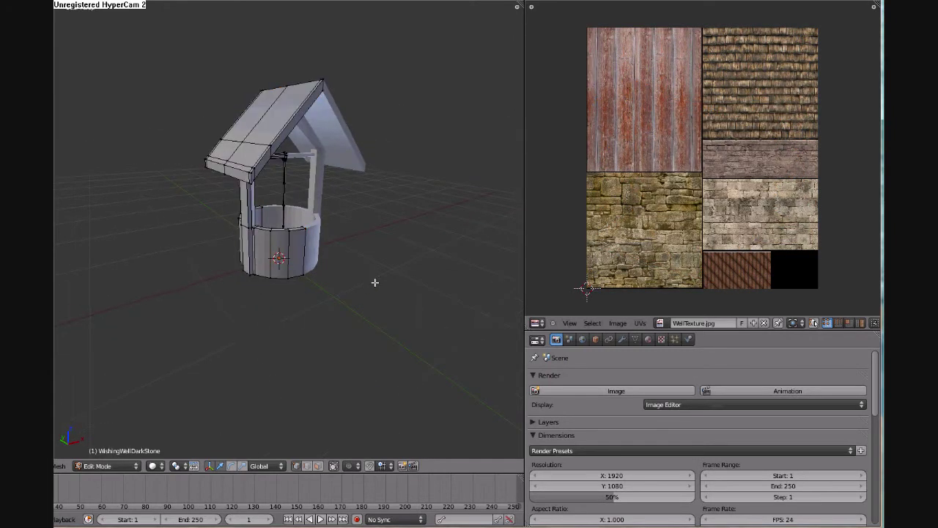
key(a)
- Open WellTexture.jpg from the SiegeObjectsTextures folder as the image for the well's UVs
click(617, 323)
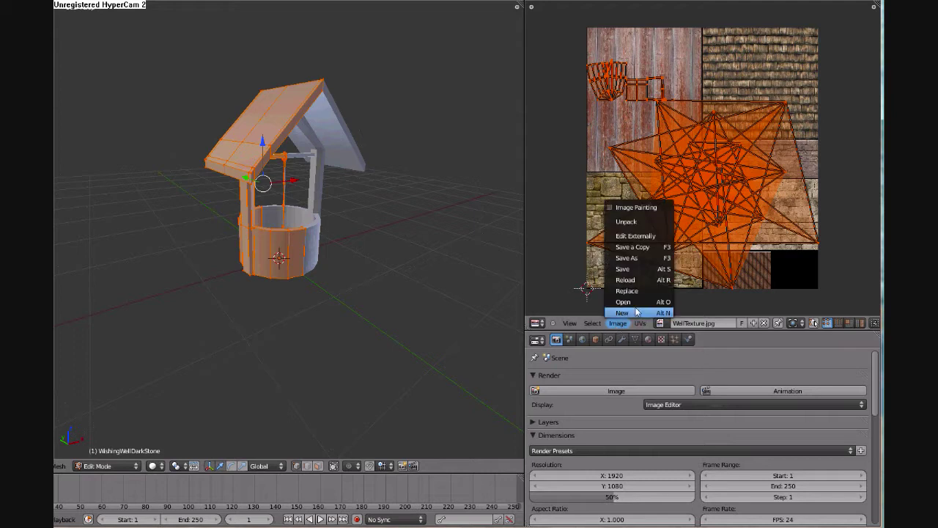
click(630, 309)
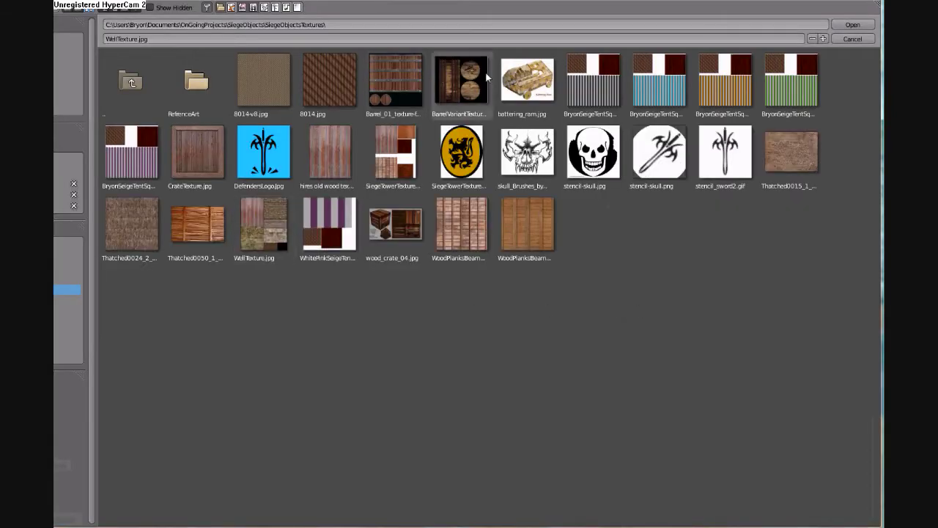
click(263, 225)
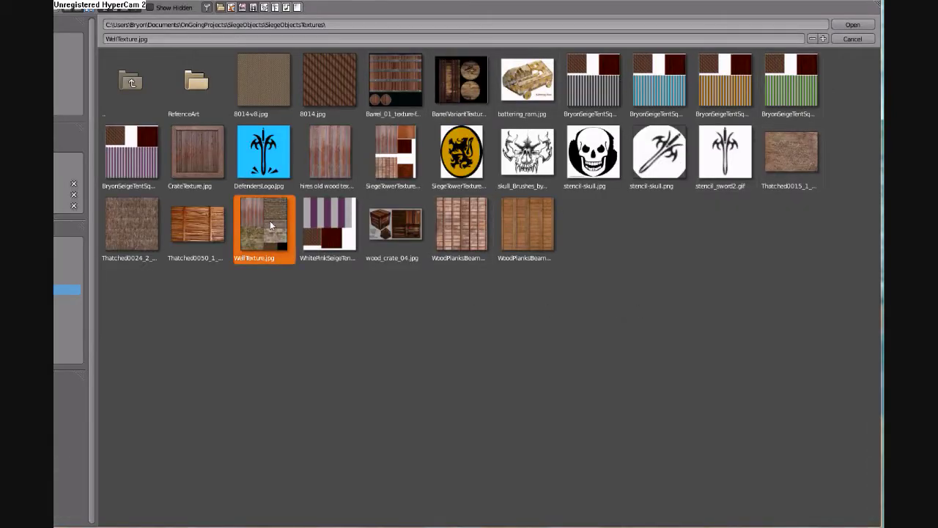
click(851, 25)
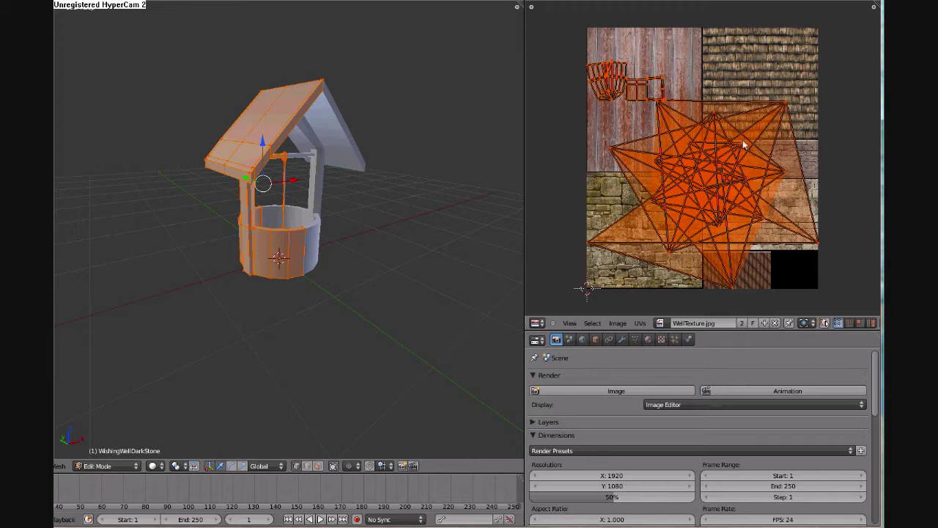
- Set the 3D view's shading to Textured to show the texture on the well
click(157, 466)
click(173, 419)
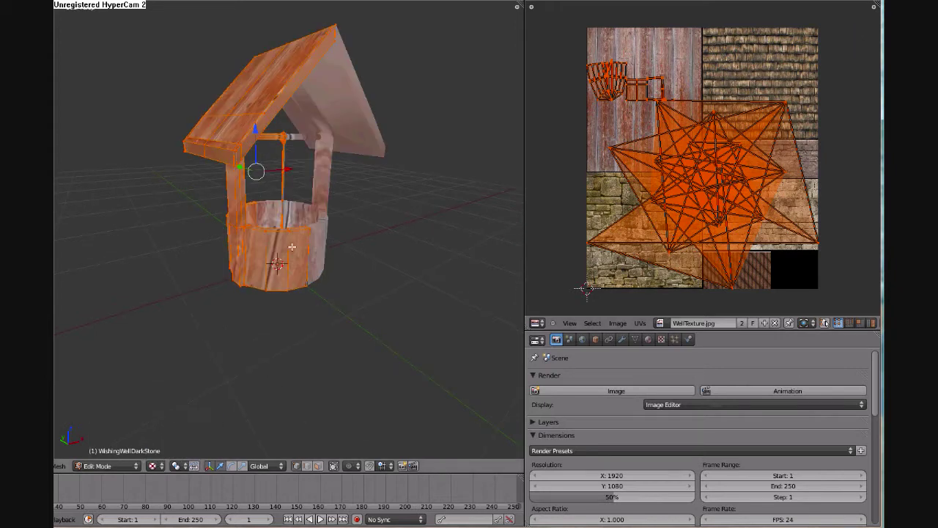
middle_drag(291, 247, 440, 315)
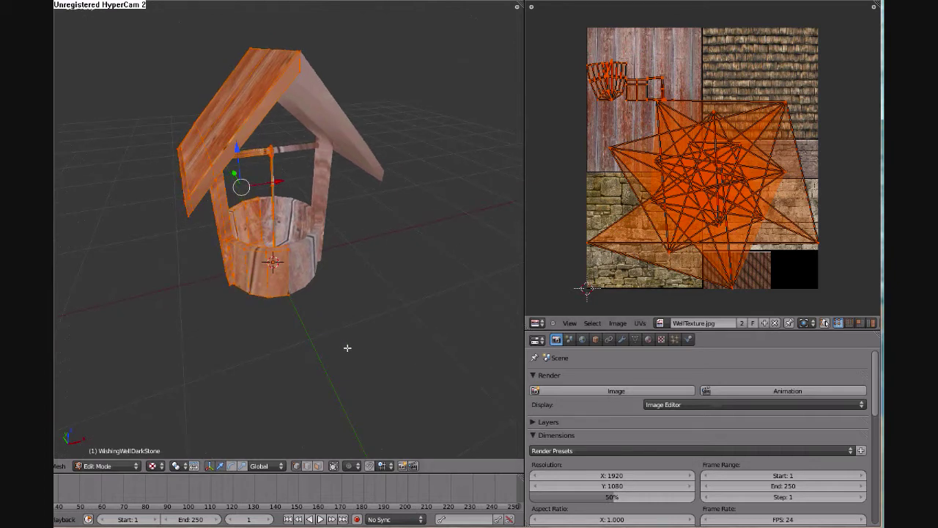
- Select the four large faces of the outer roof slope and unwrap them with Project from View, looking straight at the slope
key(a)
middle_drag(323, 398, 413, 396)
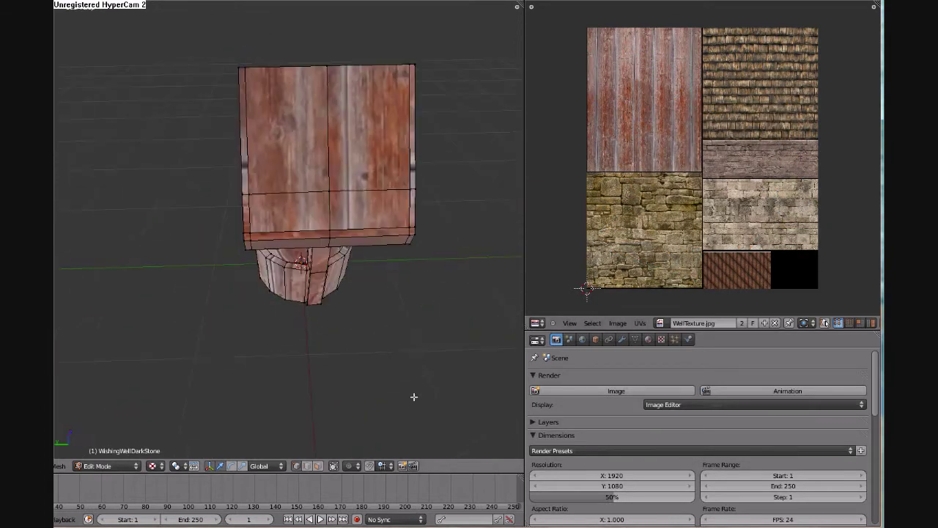
right_click(298, 211)
shift+right_click(295, 148)
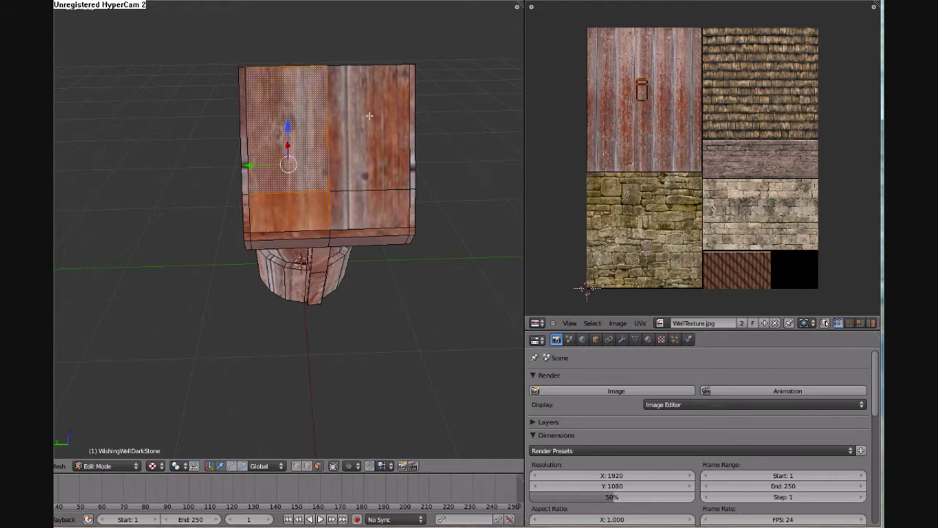
shift+right_click(370, 118)
shift+right_click(380, 209)
middle_drag(386, 251, 377, 291)
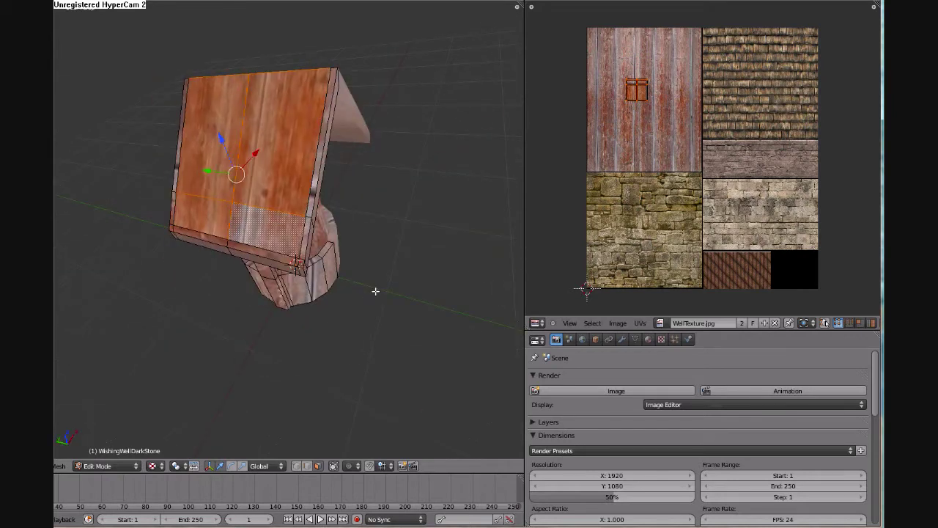
key(KP_1)
key(KP_4)
key(KP_4)
key(KP_4)
key(KP_4)
key(KP_4)
key(KP_4)
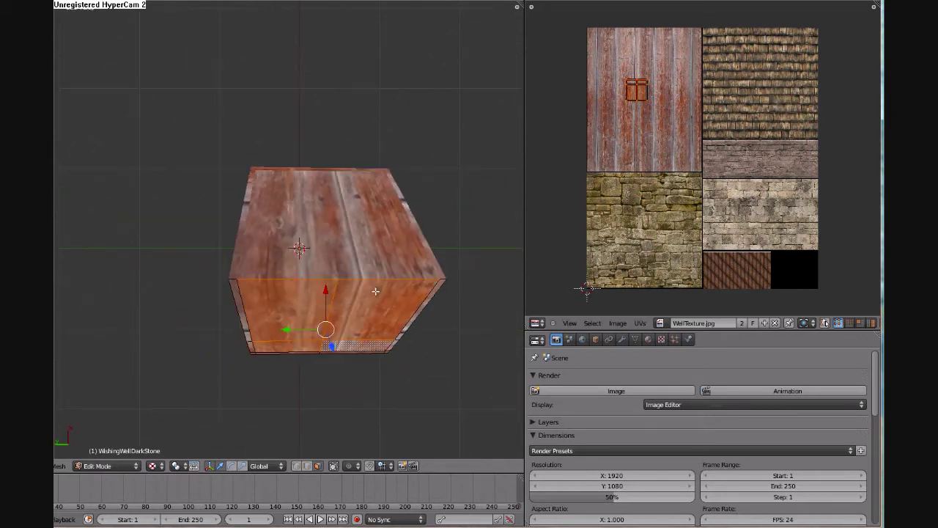
key(KP_2)
key(KP_2)
key(KP_2)
key(KP_2)
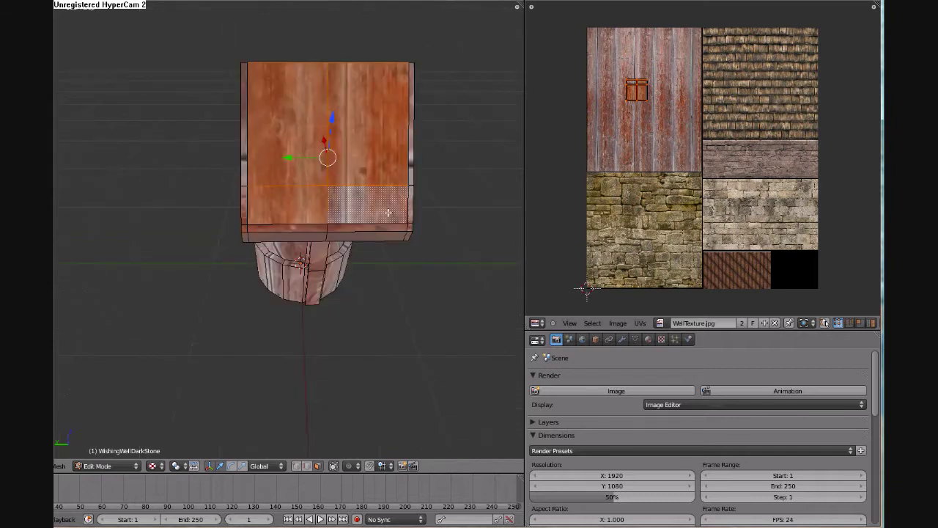
shift+middle_drag(388, 213, 334, 284)
key(u)
click(395, 291)
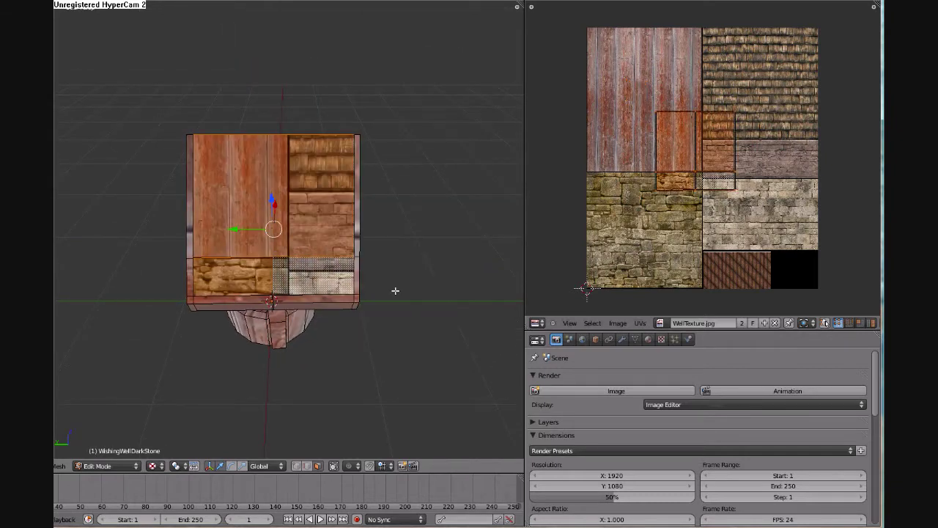
- Move the roof slope's UVs onto the wooden shingle area and scale them up to fill it
key(g)
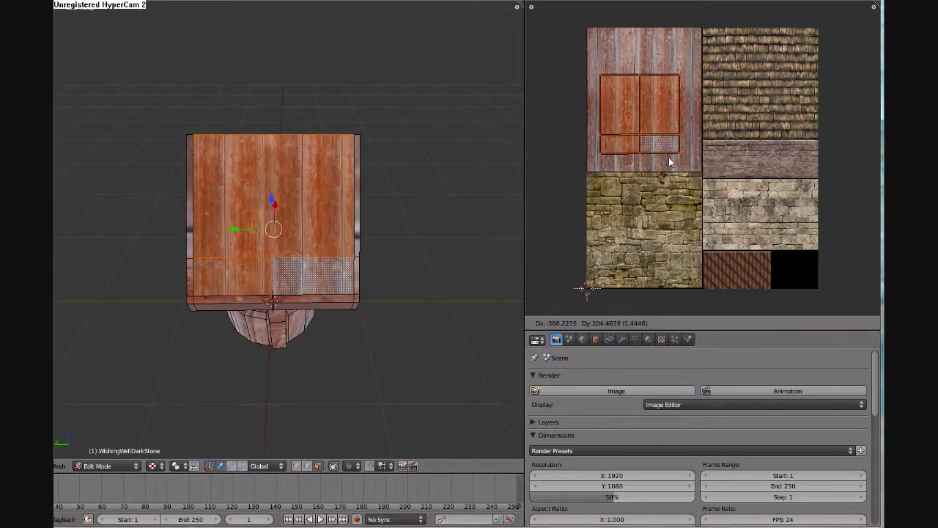
click(790, 123)
key(s)
click(801, 130)
key(g)
key(y)
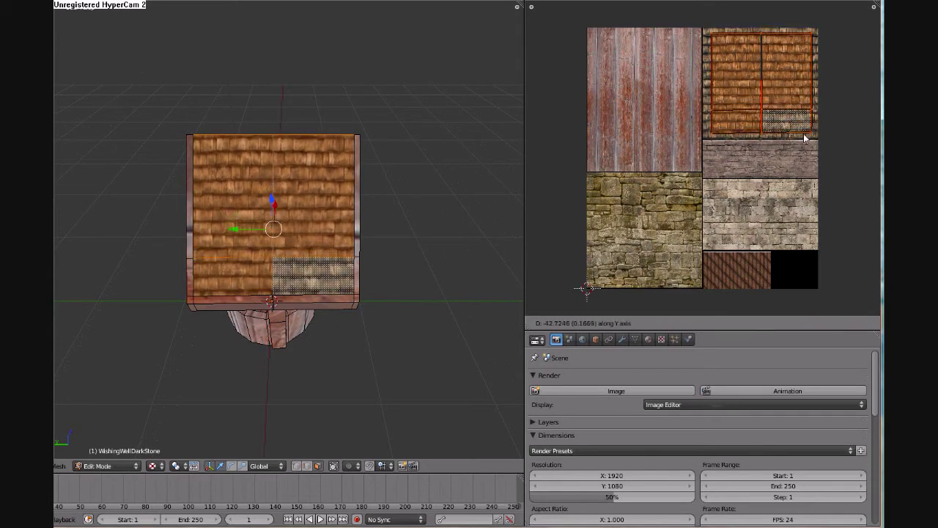
click(805, 138)
key(s)
click(813, 139)
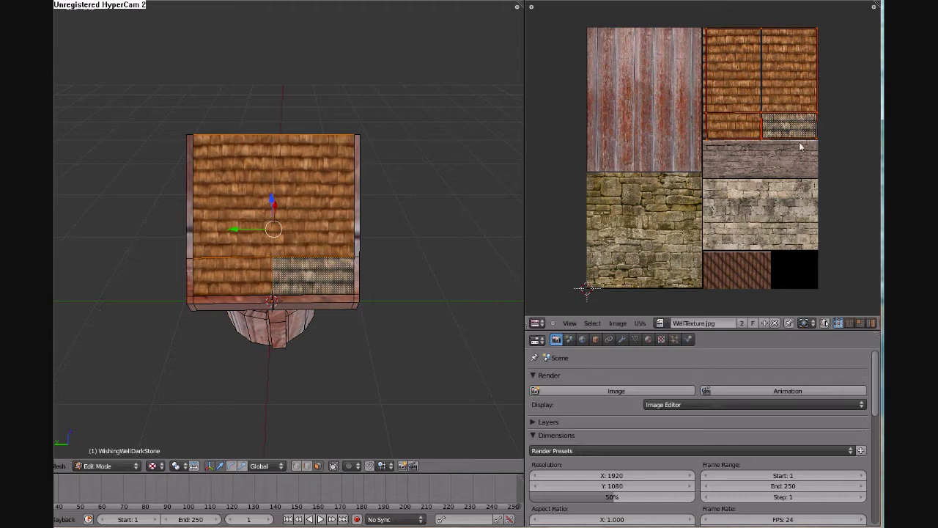
- Select the narrow edge faces along the roof slope's two sides and lower end, and unwrap them with Project from View
middle_drag(392, 283, 423, 276)
right_click(236, 248)
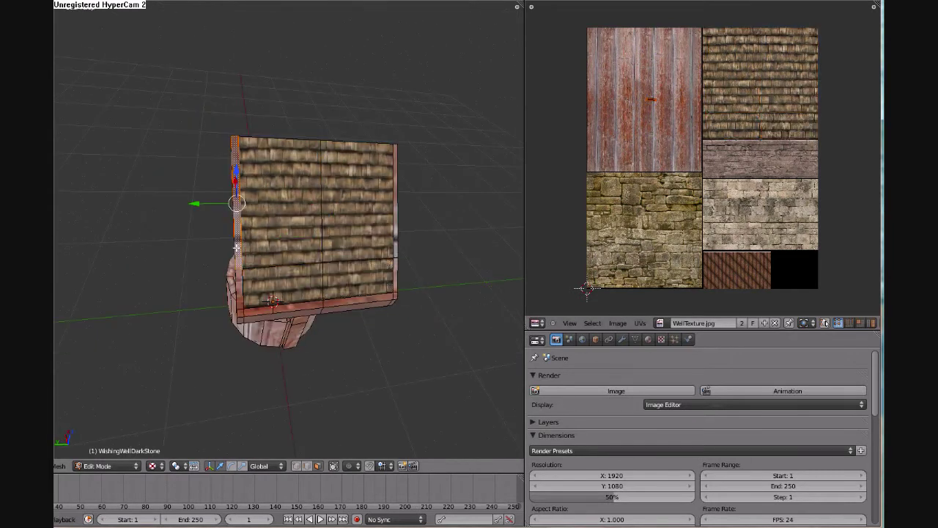
shift+right_click(241, 284)
shift+right_click(241, 312)
shift+right_click(275, 308)
shift+right_click(319, 303)
shift+right_click(314, 305)
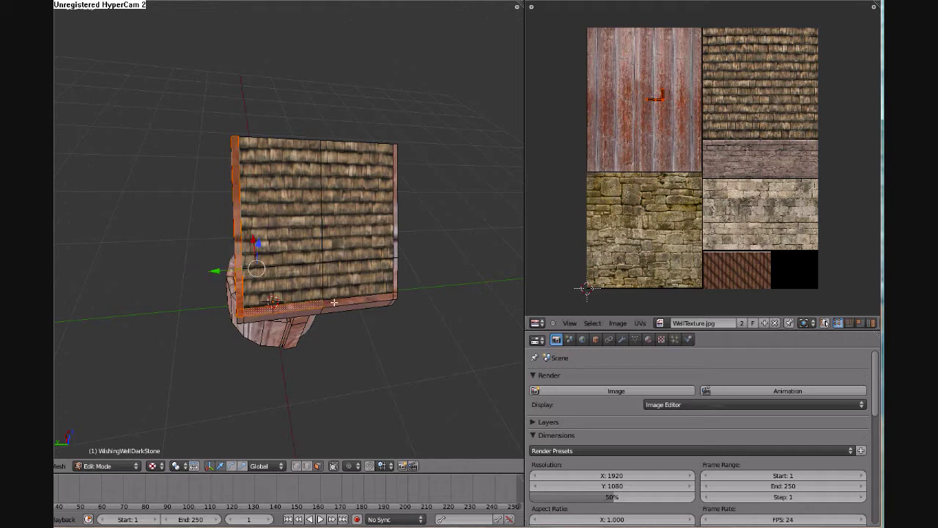
shift+right_click(353, 303)
shift+right_click(395, 294)
shift+right_click(396, 274)
shift+right_click(395, 238)
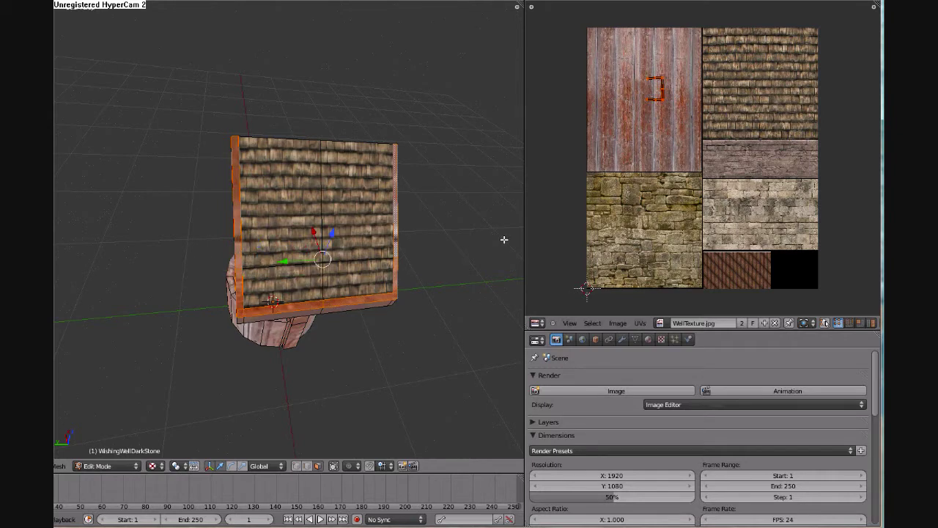
key(KP_7)
key(KP_4)
key(KP_4)
key(KP_4)
key(KP_4)
key(KP_4)
key(KP_4)
key(KP_2)
key(KP_2)
key(KP_2)
key(KP_2)
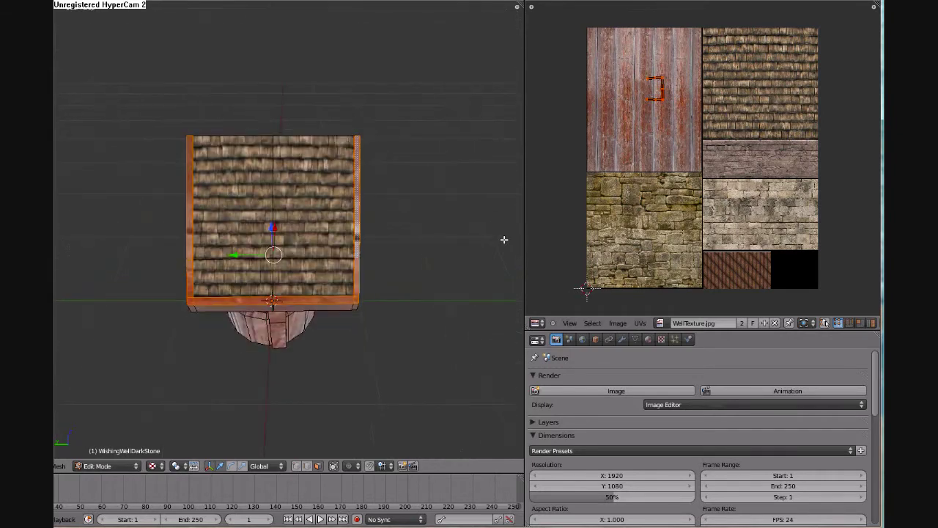
key(u)
click(322, 276)
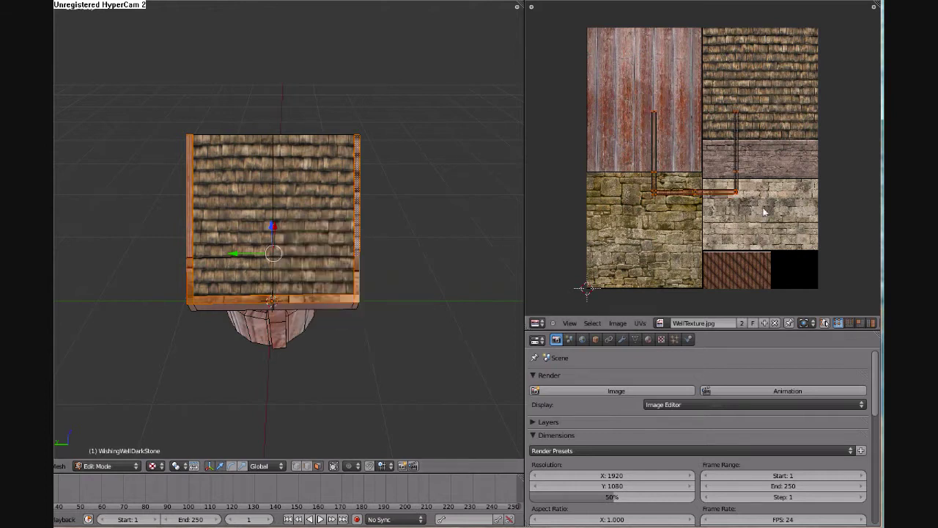
- Move the roof edge faces' UVs onto the red wooden plank area and scale them up to span its width
key(g)
click(712, 156)
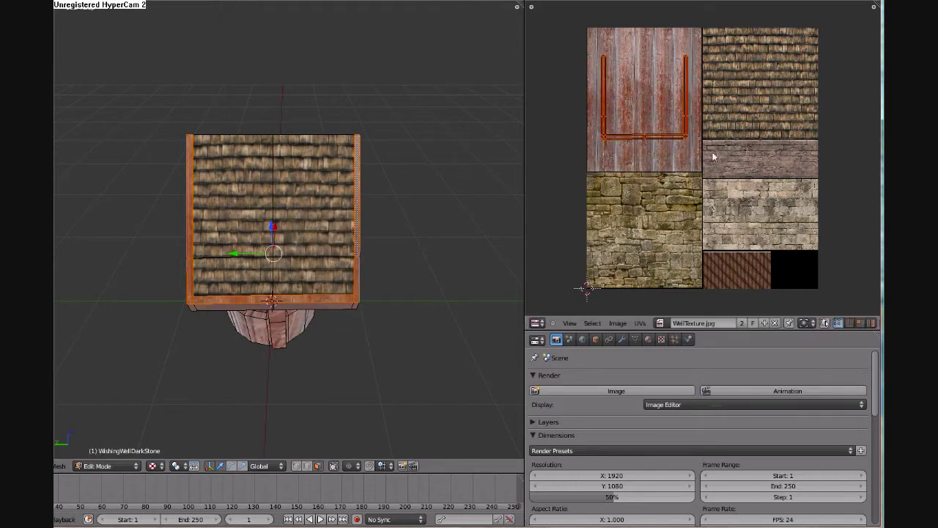
key(s)
click(731, 172)
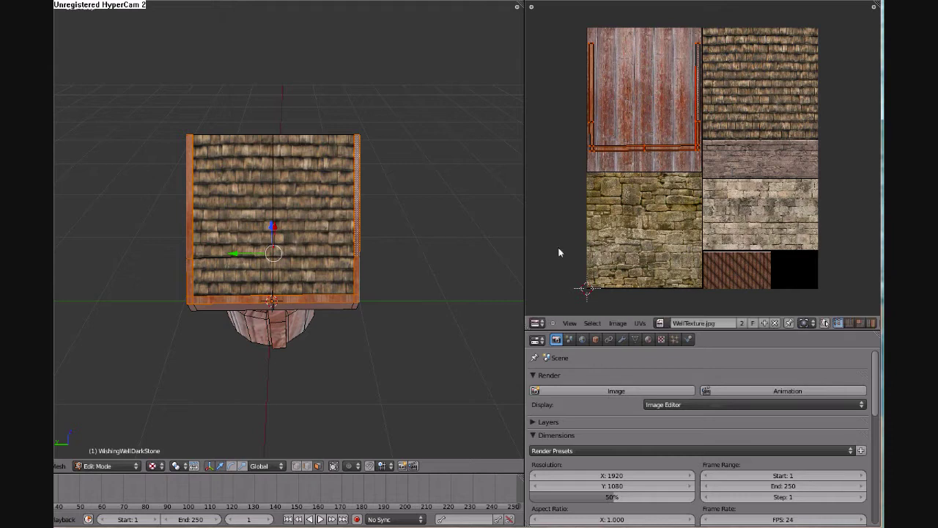
- Select the two edge faces along the roof slope's lower end, rotate their UVs 90 degrees and shift them along a red plank
scroll(559, 252, up, 1)
right_click(575, 144)
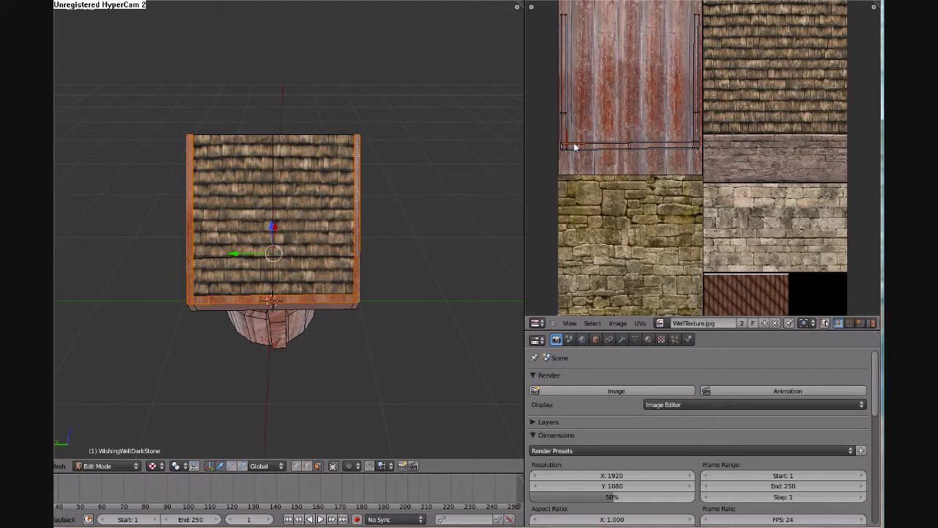
right_click(205, 300)
shift+right_click(288, 298)
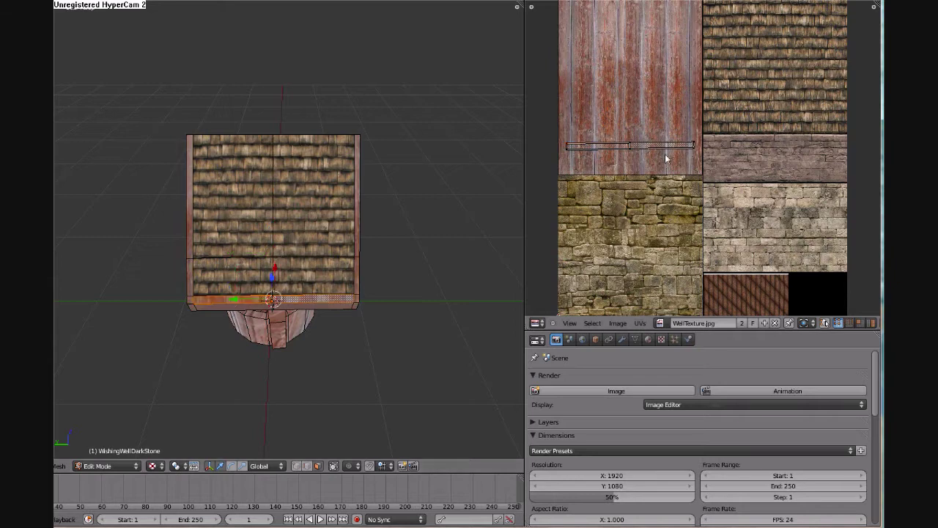
text(r90)
key(Return)
key(g)
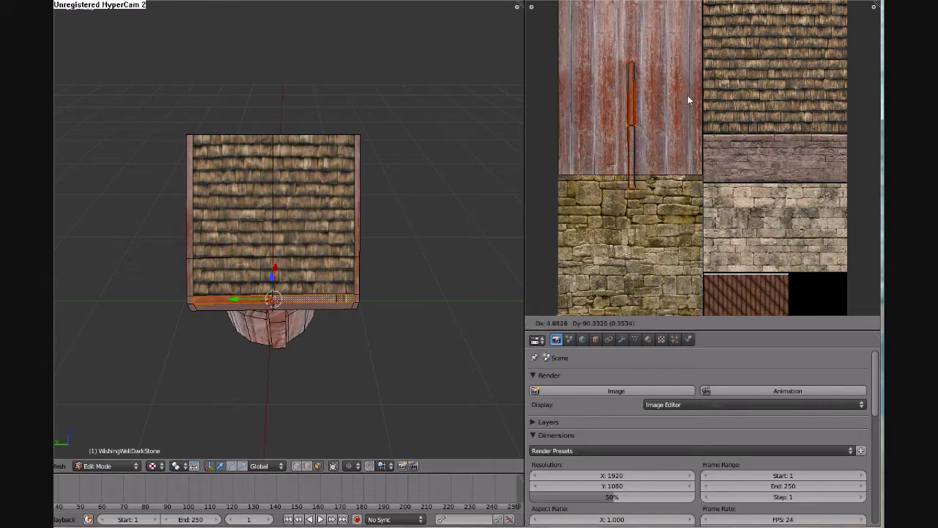
click(695, 115)
key(a)
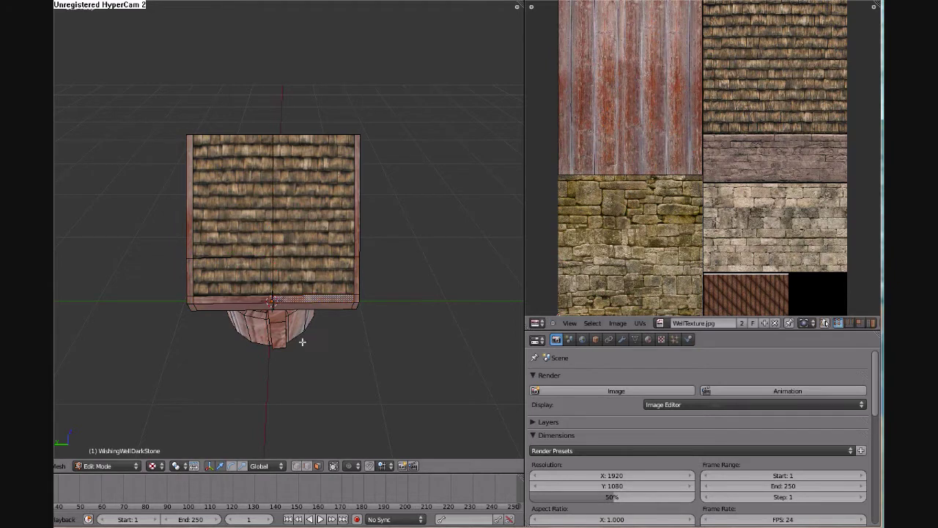
- Select the vertical fascia faces below the roof slope's lower edge and unwrap them with Project from View, seen straight from that side
middle_drag(303, 342, 270, 352)
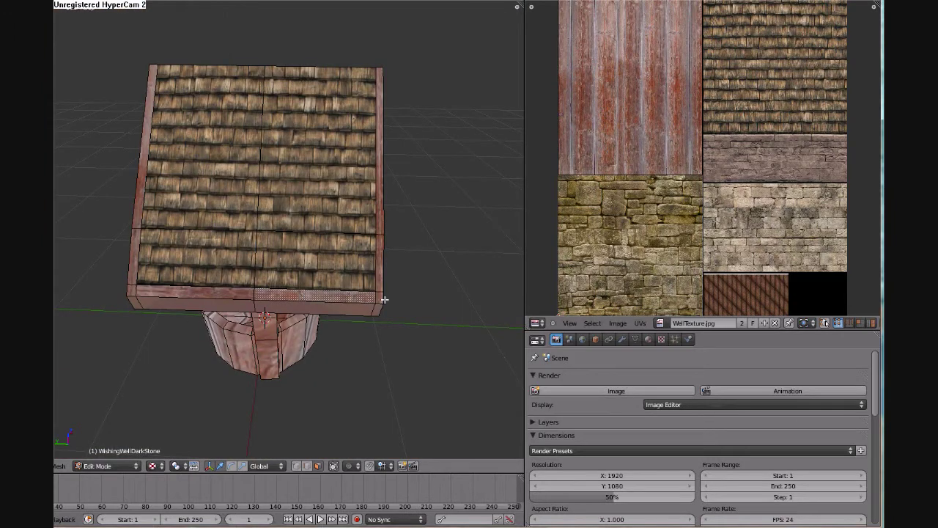
middle_drag(381, 126, 255, 260)
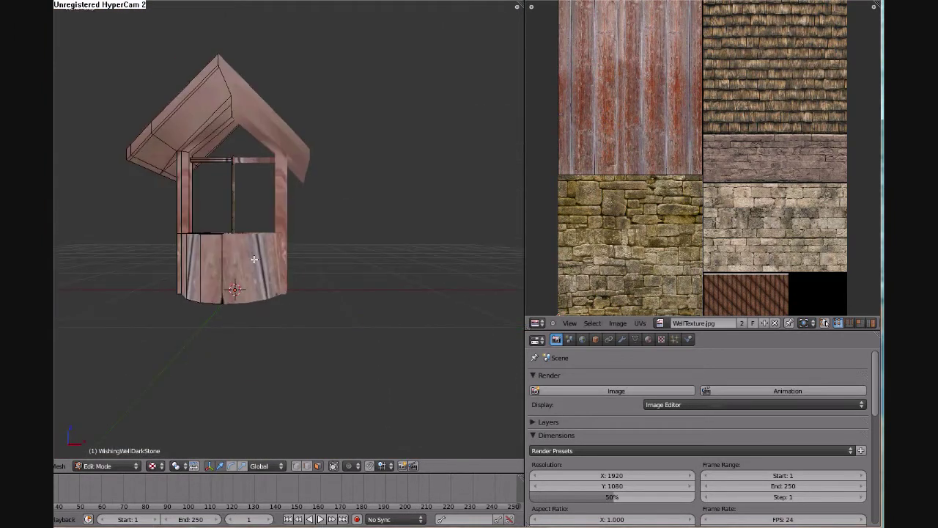
key(KP_1)
key(KP_6)
key(KP_3)
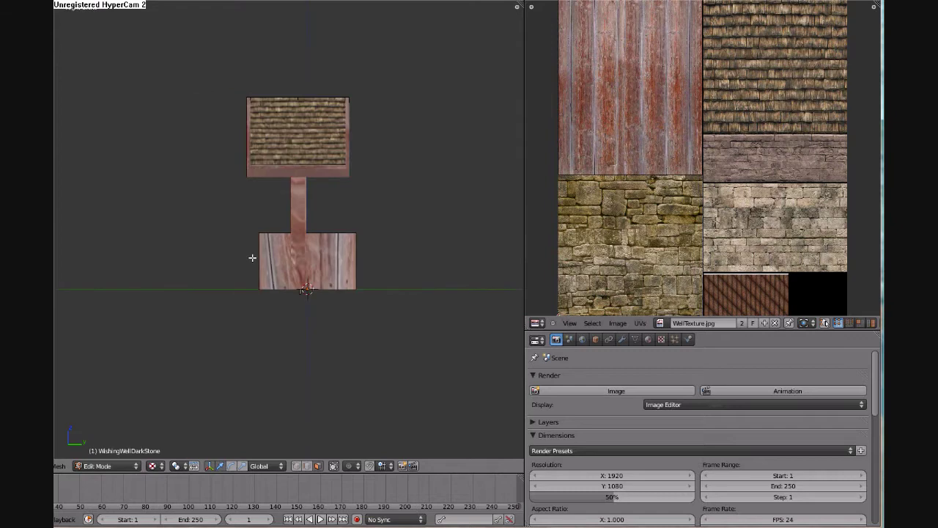
scroll(261, 251, up, 2)
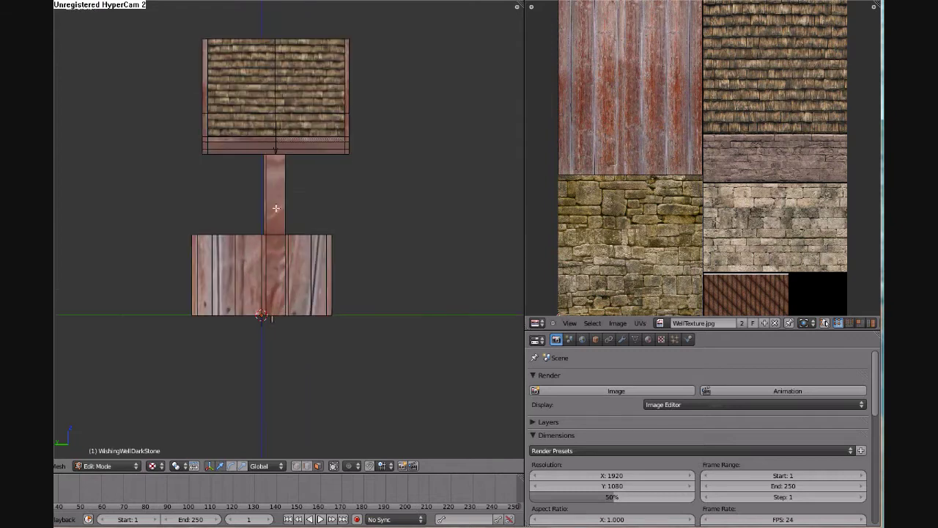
middle_drag(207, 147, 309, 167)
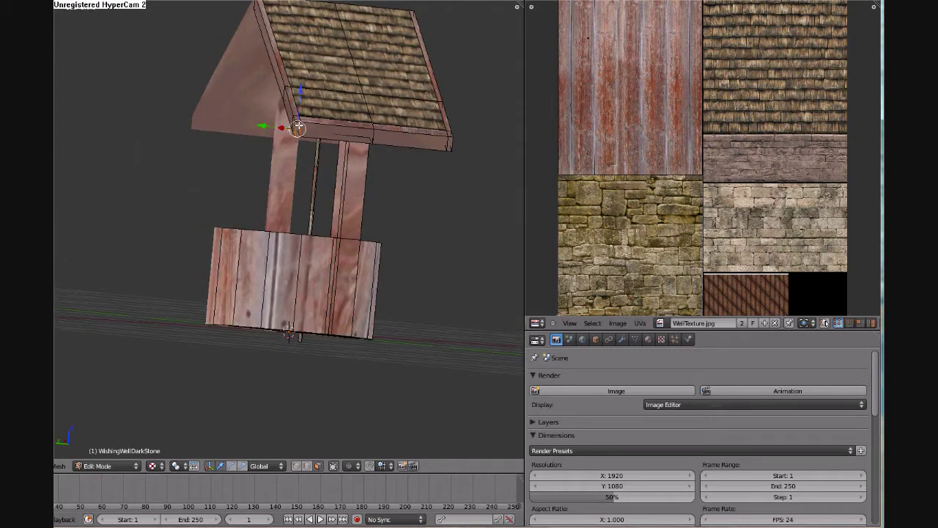
right_click(333, 134)
shift+right_click(449, 144)
shift+right_click(451, 145)
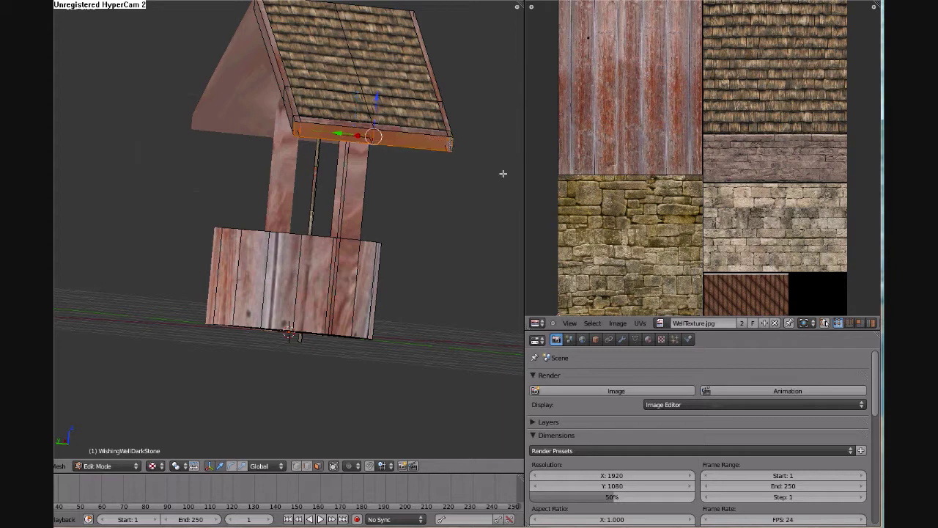
key(ctrl+KP_3)
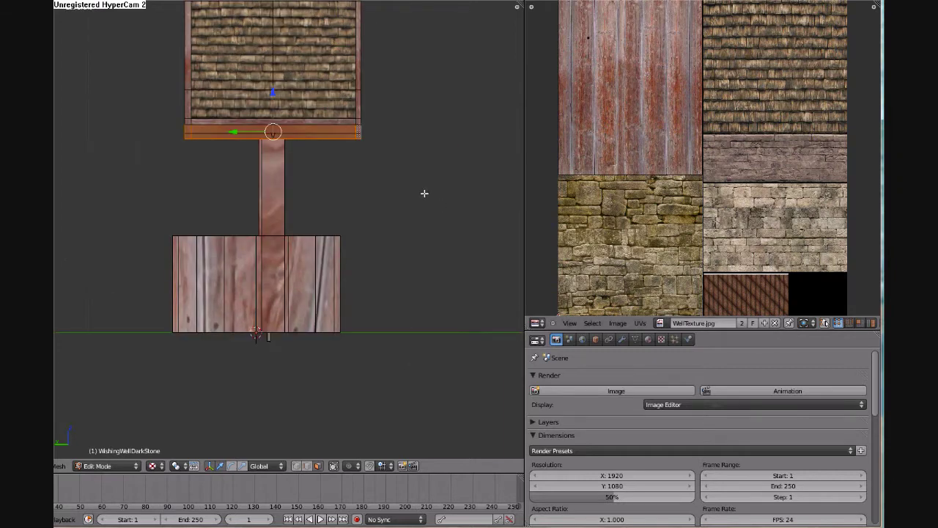
key(u)
click(389, 172)
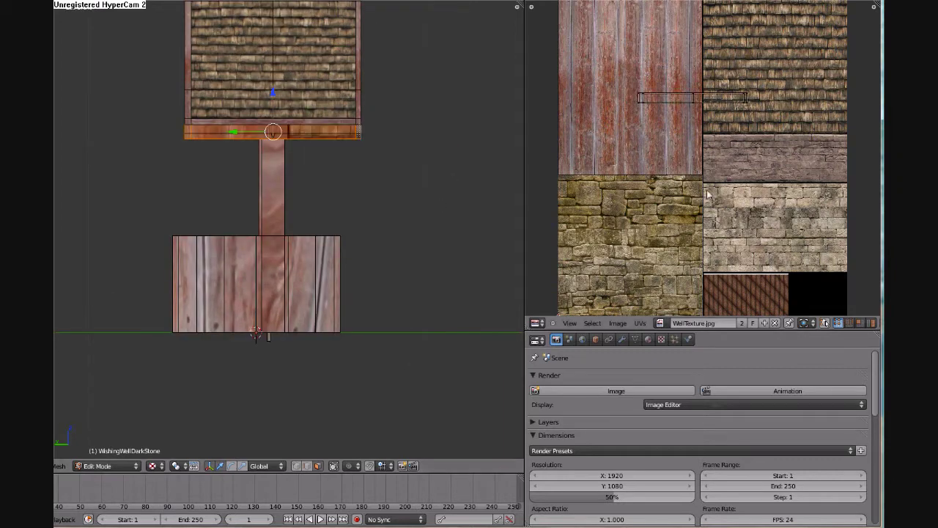
- Rotate the fascia faces' UVs 90 degrees and move them onto the red wooden planks
text(r)
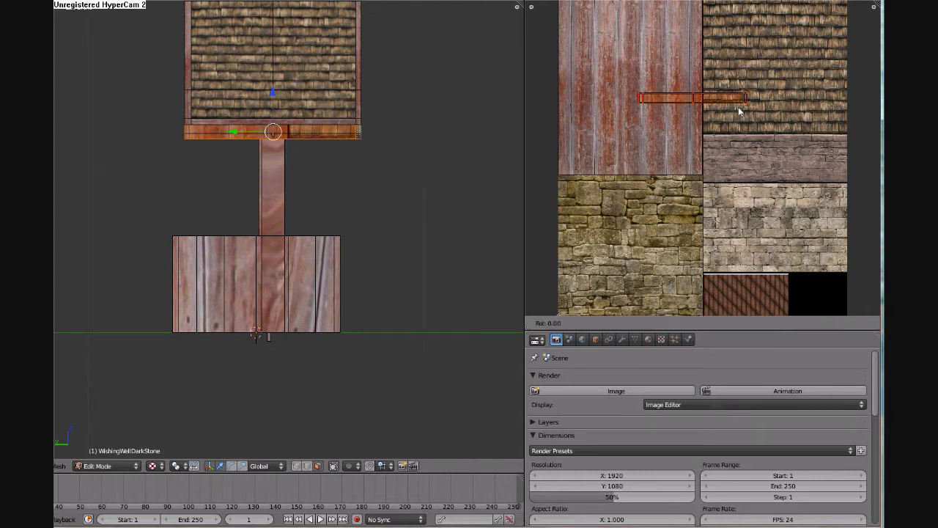
text(90)
key(Return)
key(g)
click(722, 132)
key(a)
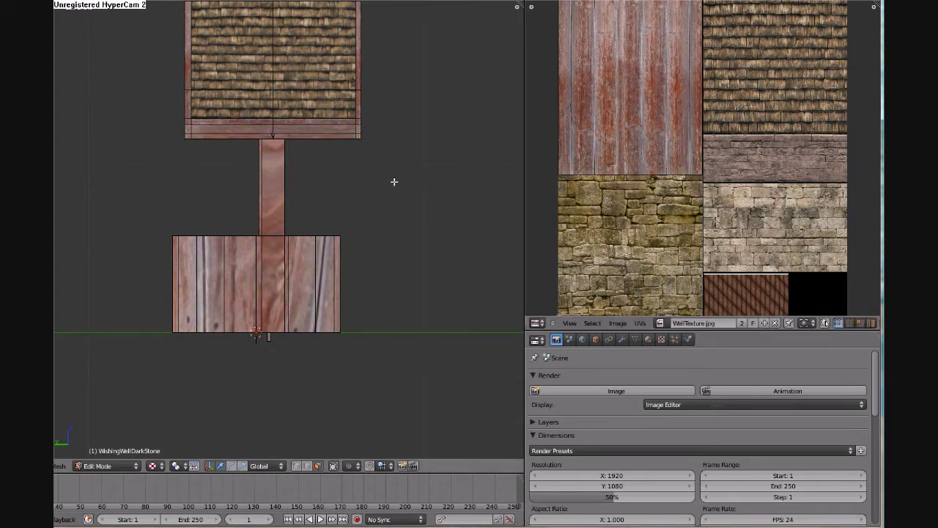
- Unwrap the outer face of the post's upper part with Project from View and move its UVs onto a red plank
scroll(381, 183, up, 2)
right_click(268, 171)
key(u)
click(364, 186)
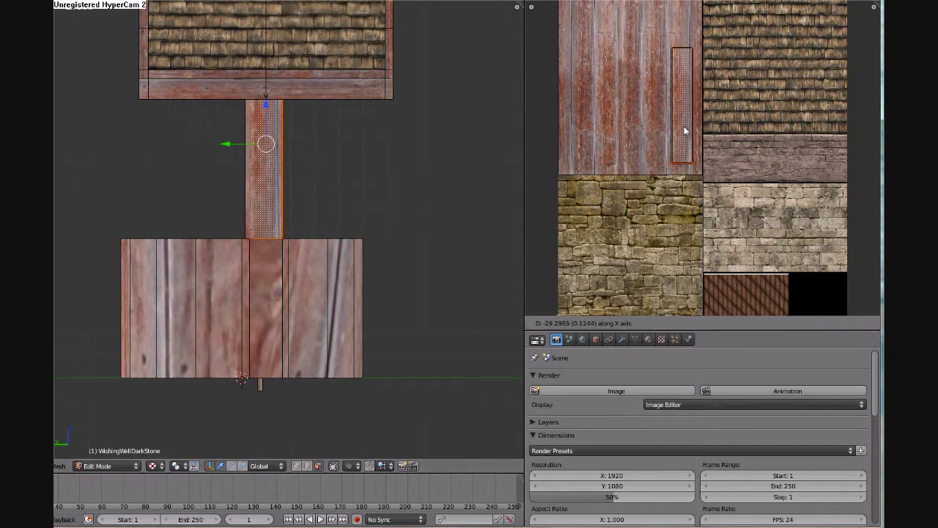
key(a)
- Select the upper post's outer face and the adjoining narrow face, and unwrap them with Project from View from the side
middle_drag(293, 265, 362, 290)
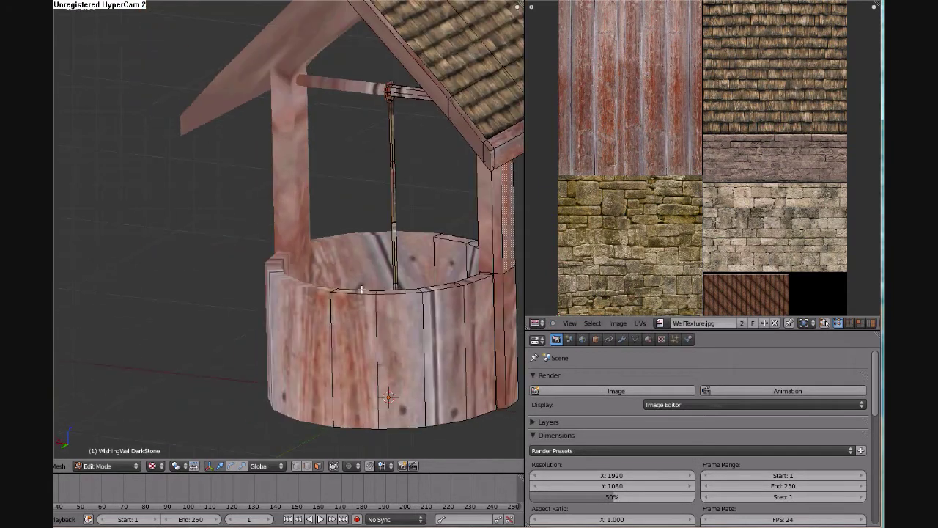
middle_drag(436, 284, 249, 235)
right_click(394, 274)
right_click(307, 134)
shift+right_click(228, 140)
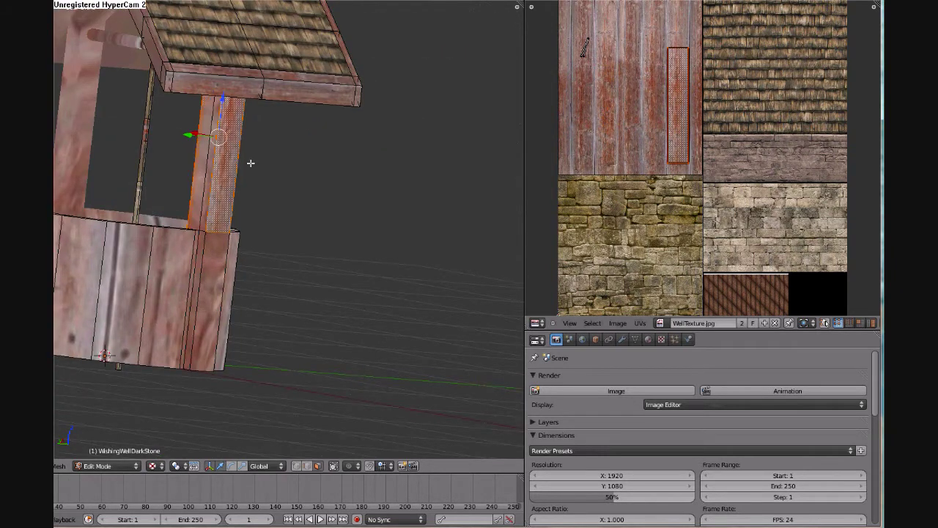
key(KP_1)
key(ctrl+KP_3)
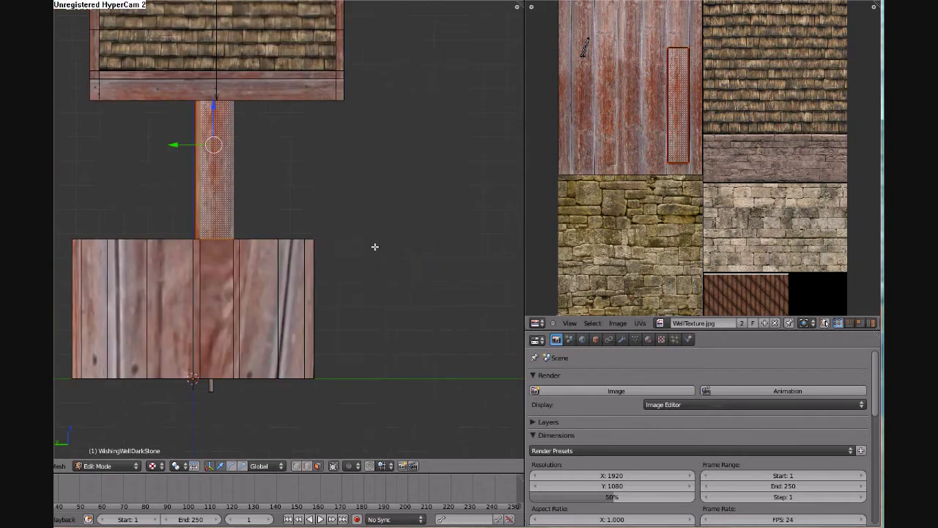
key(u)
click(408, 249)
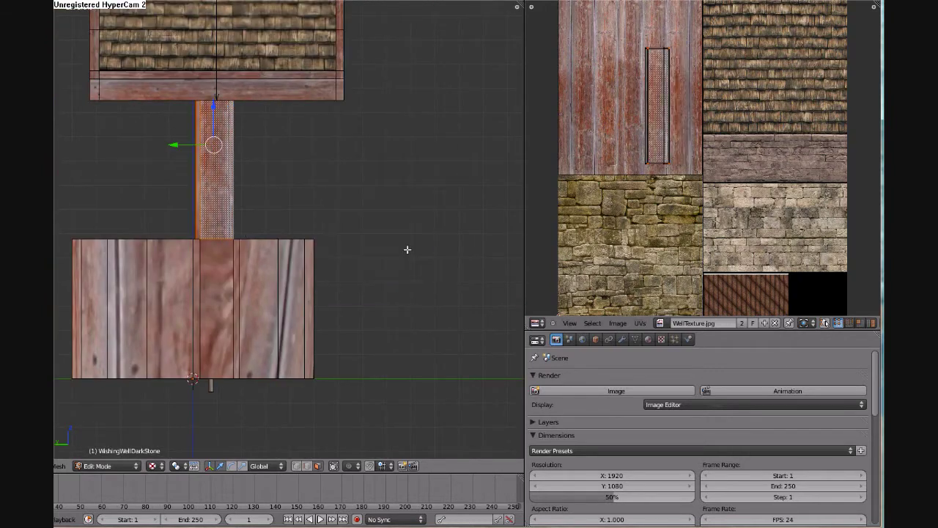
- Shift the upper post faces' UVs horizontally to fit within a single red plank
key(a)
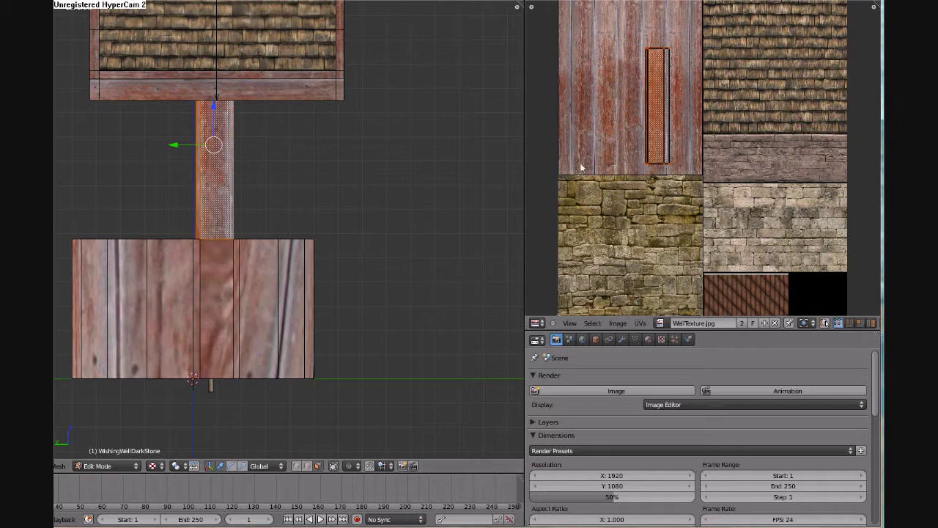
key(g)
key(x)
click(702, 153)
middle_drag(366, 200, 467, 189)
middle_drag(336, 212, 289, 264)
key(g)
key(x)
click(679, 139)
key(a)
- Unwrap the post's lower outer face beside the well wall with Project from View from the side, and move its UVs onto a red plank
right_click(201, 272)
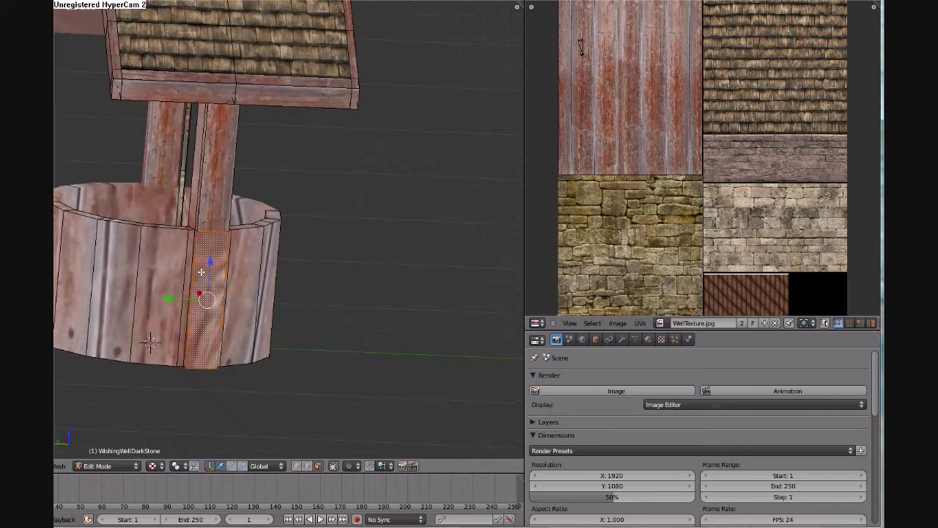
key(KP_3)
key(ctrl+KP_3)
key(u)
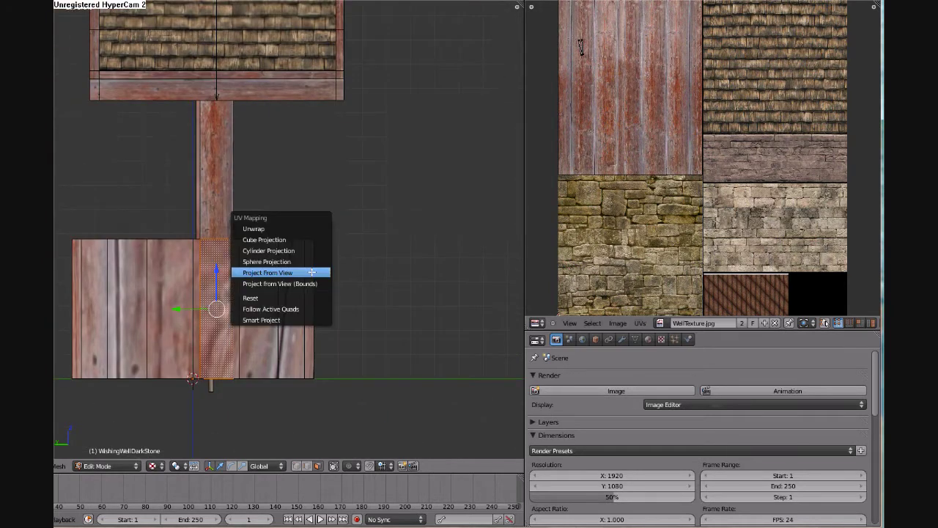
click(312, 272)
key(a)
middle_drag(668, 194, 648, 269)
key(g)
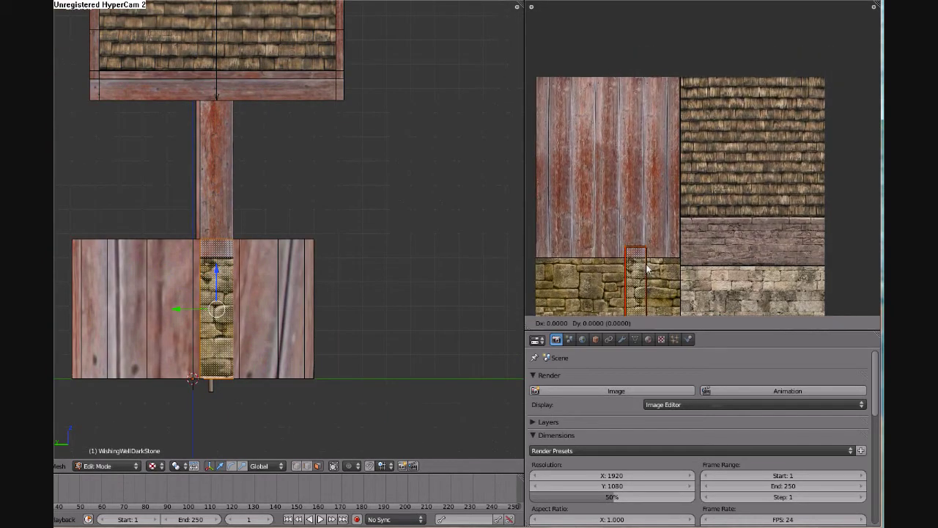
key(y)
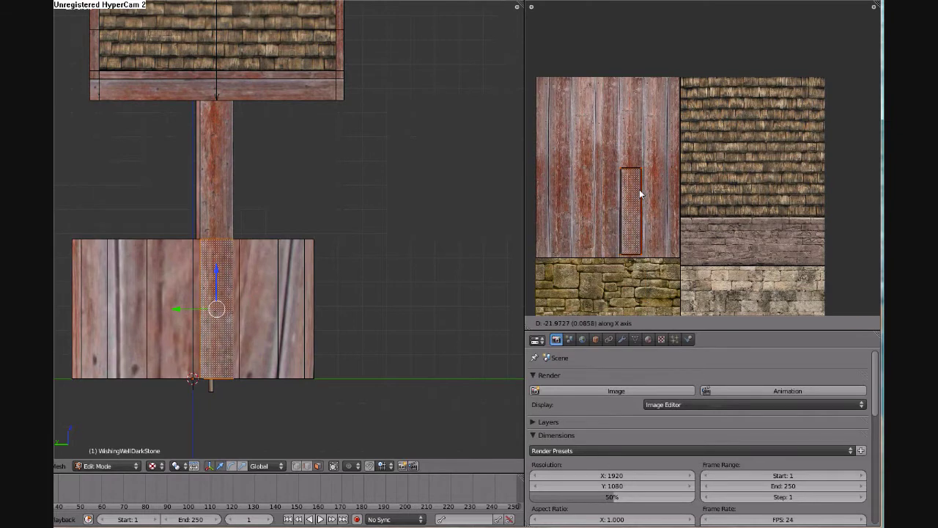
click(633, 193)
key(a)
- Select the post's upper and lower side faces around its outer face and unwrap them with Project from View in front view
middle_drag(261, 314, 306, 146)
right_click(232, 174)
shift+right_click(236, 178)
shift+right_click(236, 259)
middle_drag(422, 209, 274, 246)
shift+right_click(296, 244)
shift+right_click(285, 211)
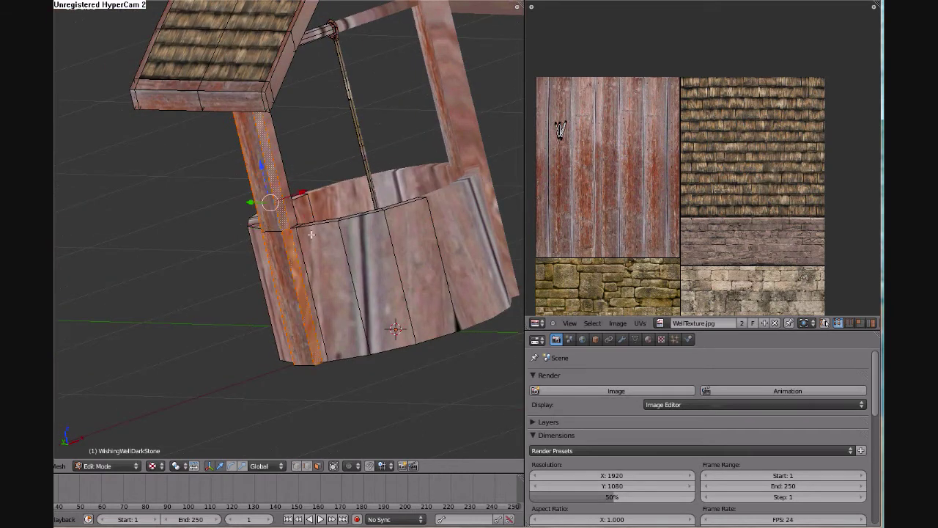
shift+right_click(287, 200)
key(KP_3)
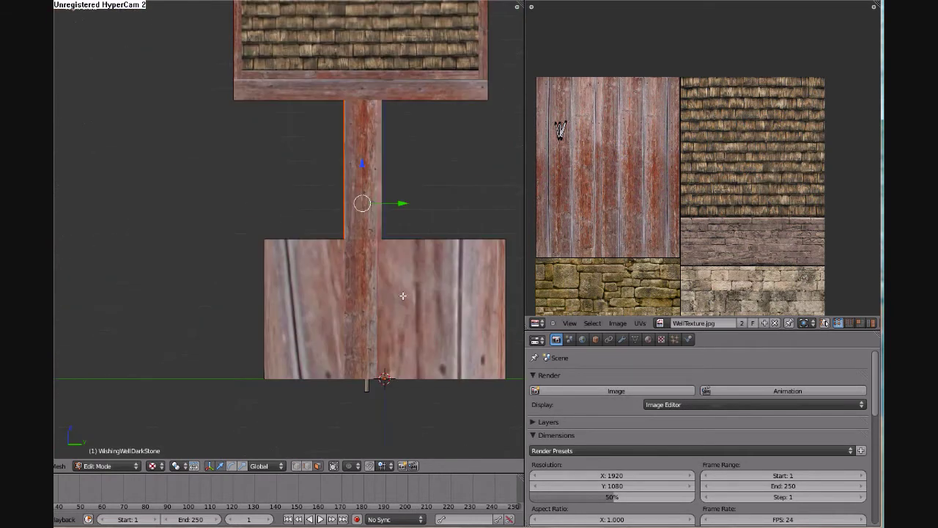
key(KP_1)
key(u)
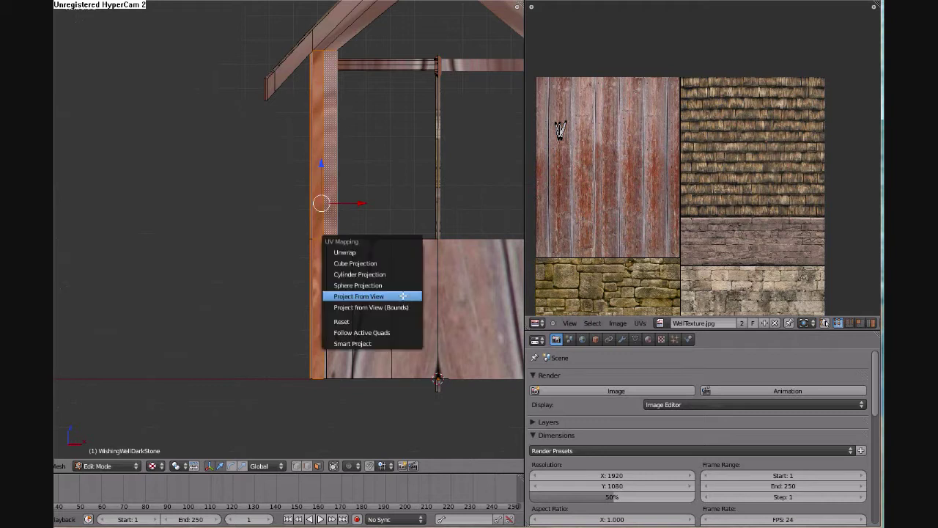
click(402, 295)
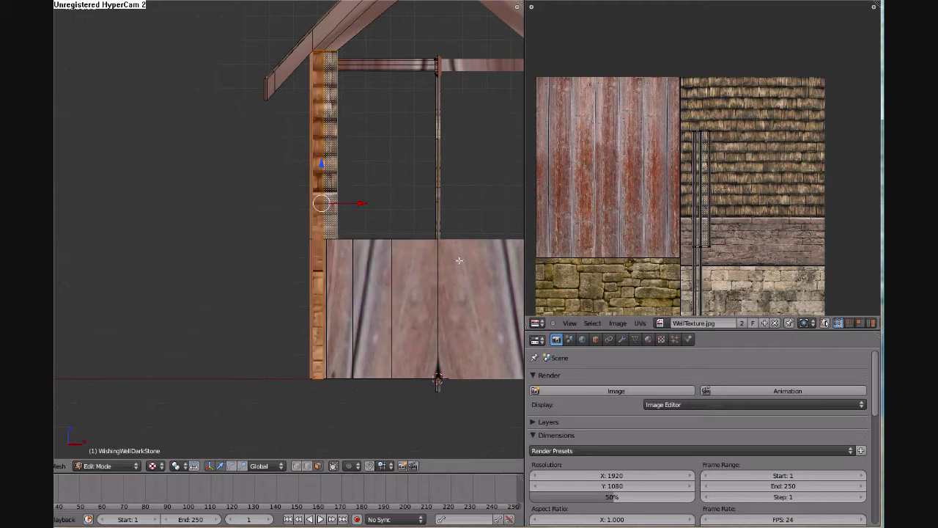
- Move the post side faces' UVs onto a red plank, scale them up slightly and adjust their vertical and horizontal position
middle_drag(459, 260, 498, 277)
key(KP_1)
key(g)
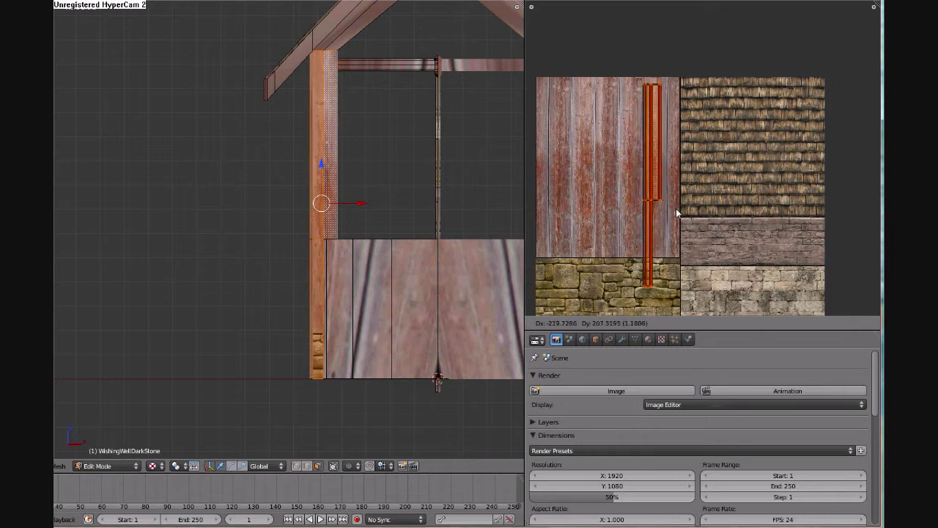
click(677, 213)
key(s)
click(680, 211)
key(g)
key(y)
click(684, 213)
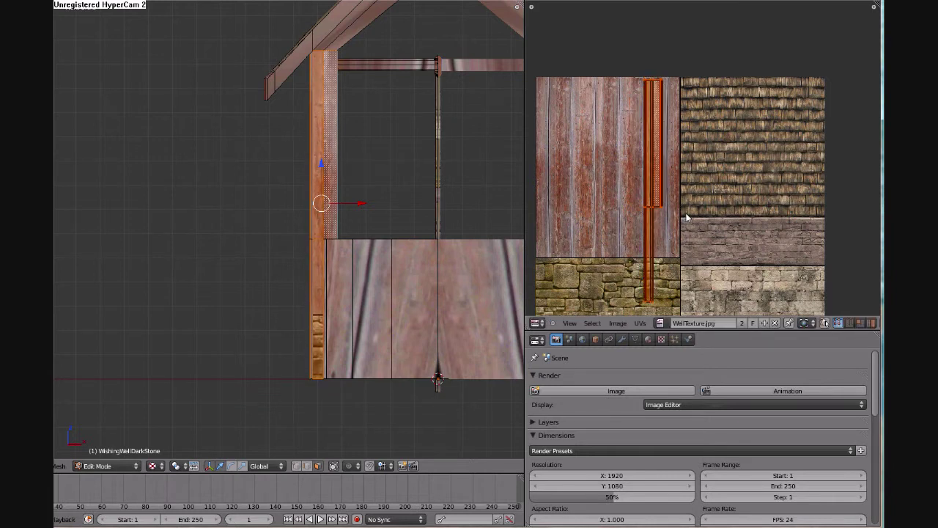
key(g)
key(x)
click(689, 213)
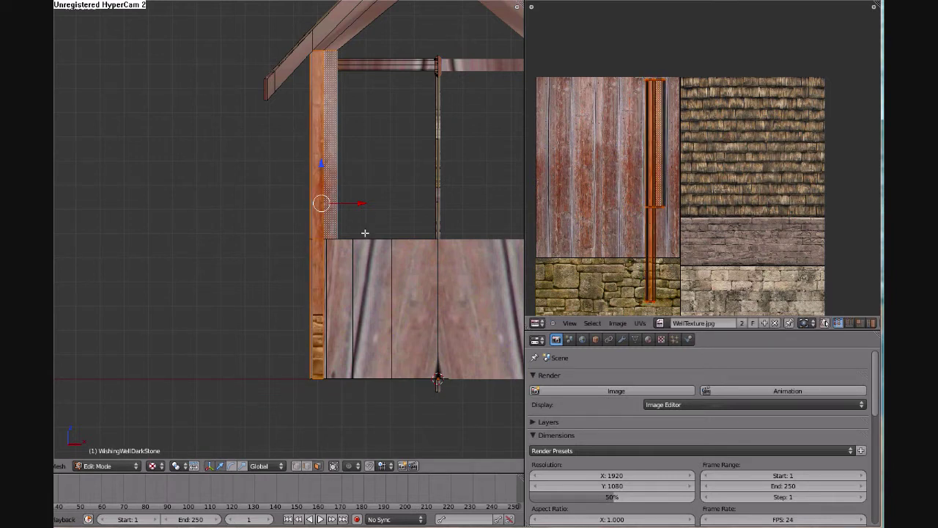
- Select the lower post's side face beside the well wall and move its UVs vertically up onto the red planks
key(a)
mouse_move(293, 310)
middle_down()
mouse_move(498, 283)
mouse_move(302, 316)
middle_up()
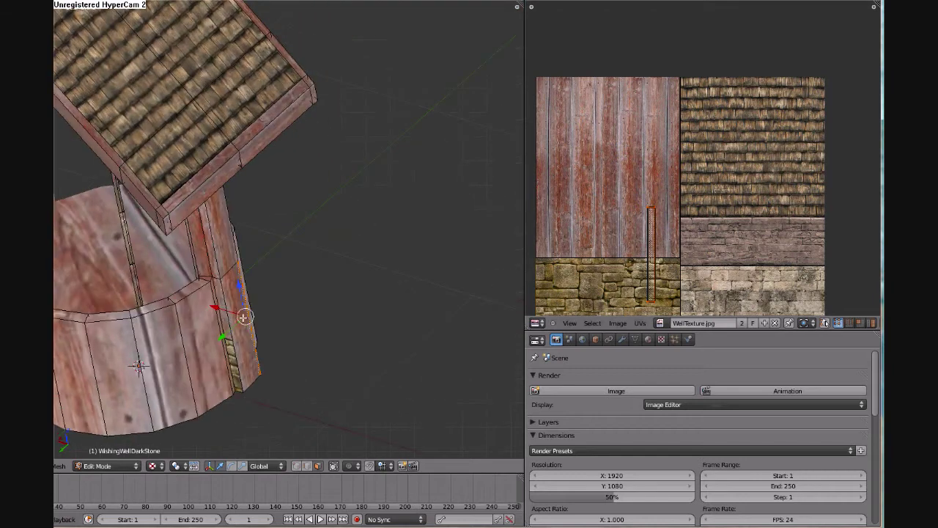
right_click(223, 309)
key(g)
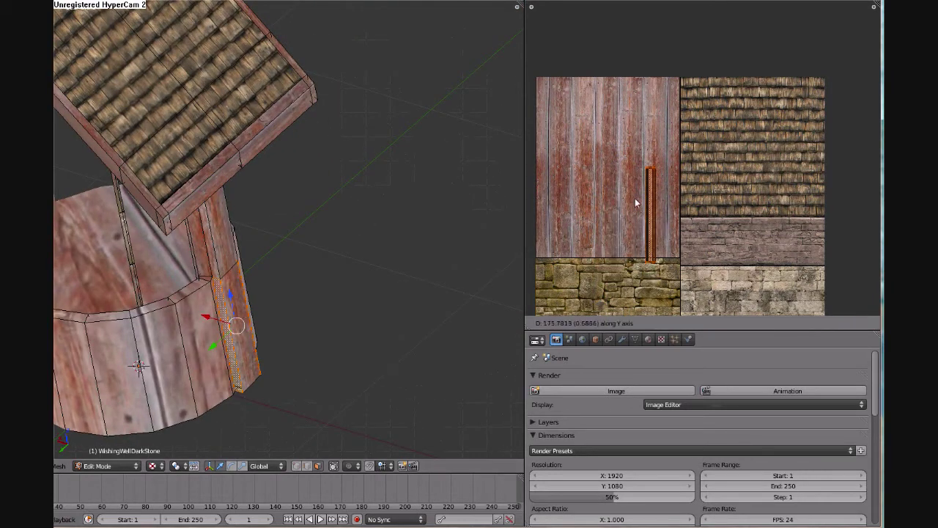
click(635, 198)
key(a)
- Select the other lower post side face, move its UVs up out of the stone area and shift them horizontally onto a red plank
middle_drag(347, 340, 234, 310)
middle_drag(397, 284, 375, 289)
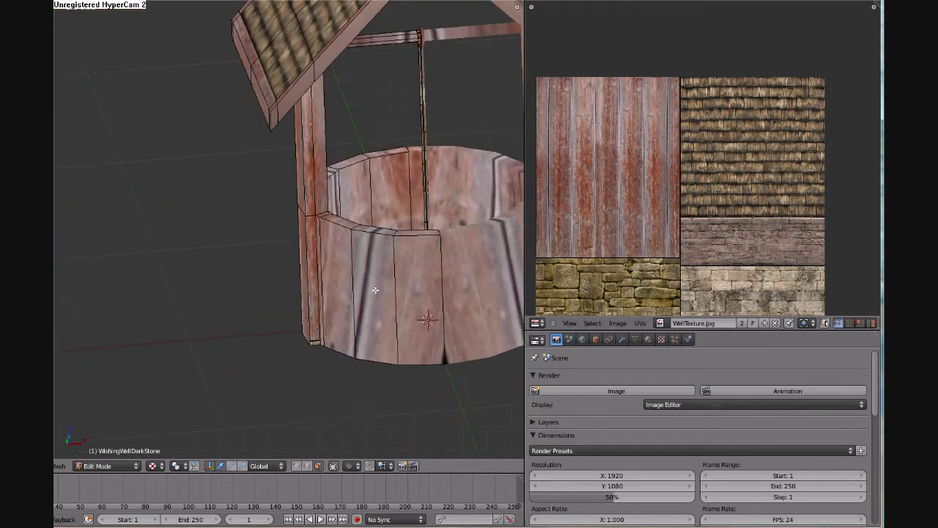
scroll(377, 290, down, 1)
right_click(312, 322)
key(g)
key(y)
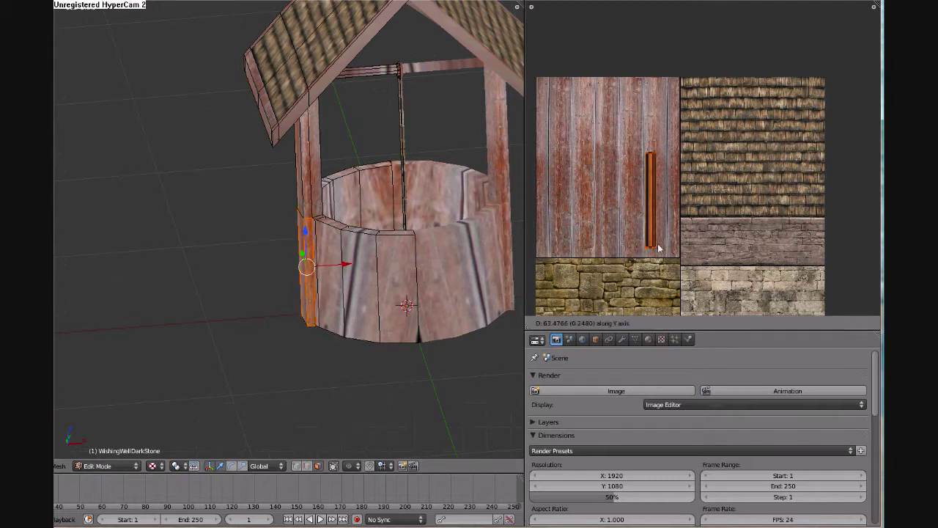
key(x)
click(639, 247)
key(a)
- Select the outer wall faces of the well's base on both sides of the post
middle_drag(496, 296, 213, 309)
alt+right_click(207, 307)
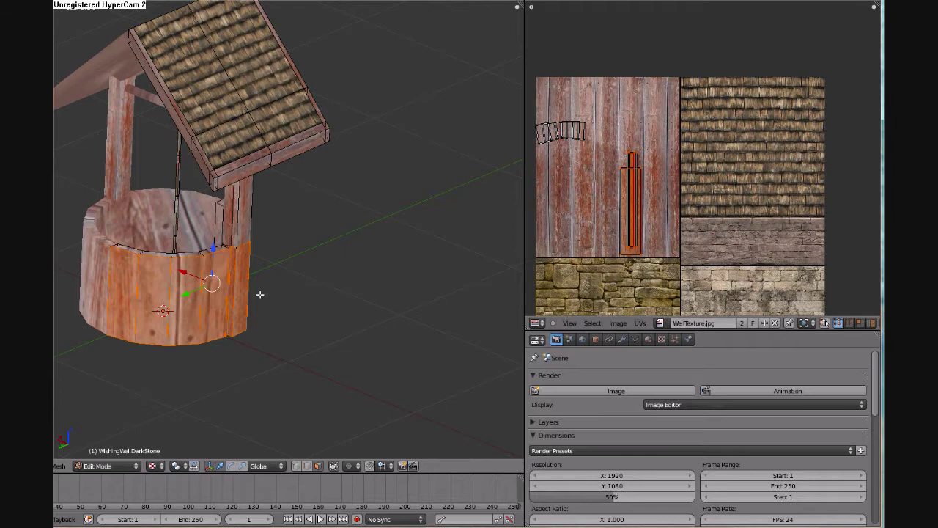
right_click(124, 301)
shift+right_click(156, 302)
shift+right_click(188, 302)
shift+right_click(214, 301)
middle_drag(307, 310, 269, 302)
shift+right_click(283, 285)
shift+right_click(310, 277)
shift+right_click(332, 274)
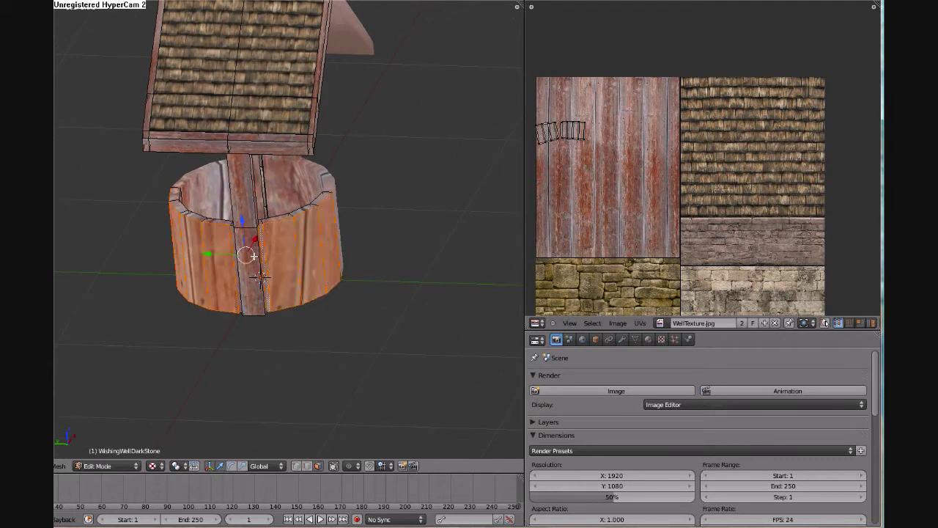
- Unwrap the selected outer wall faces in front view
key(KP_1)
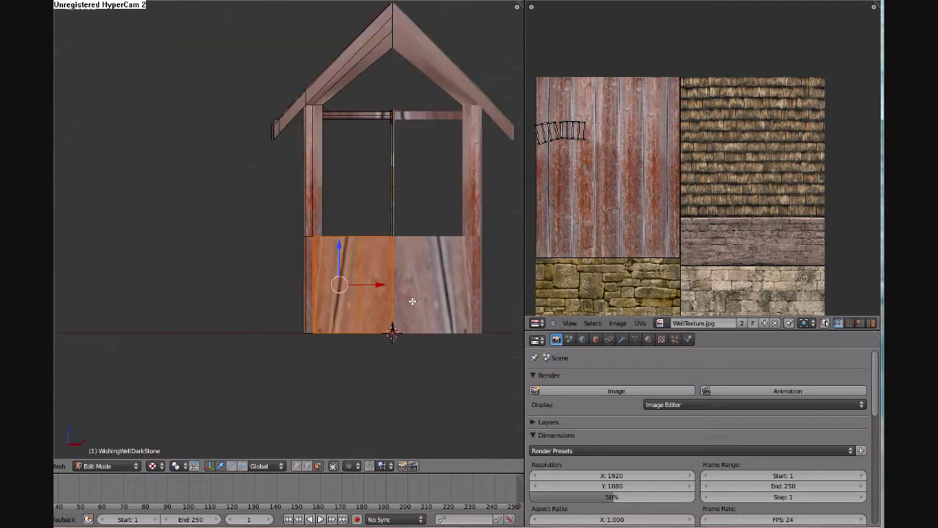
key(u)
click(409, 301)
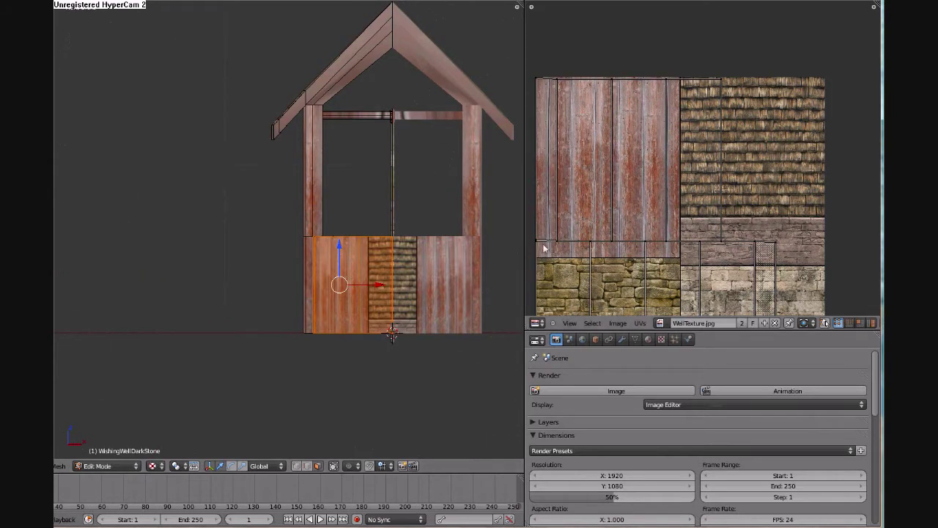
- Set the UV selection mode to island in the UV editor
scroll(722, 236, down, 3)
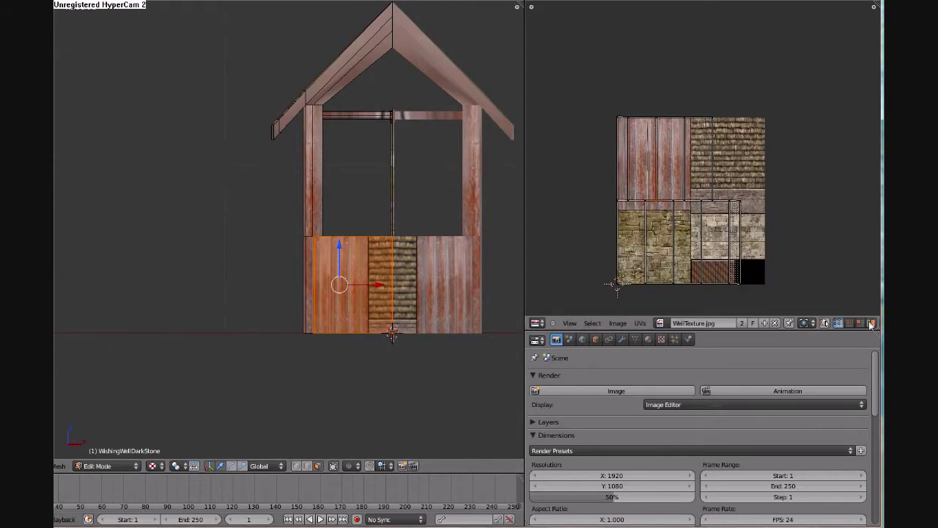
middle_drag(871, 324, 835, 324)
right_click(836, 323)
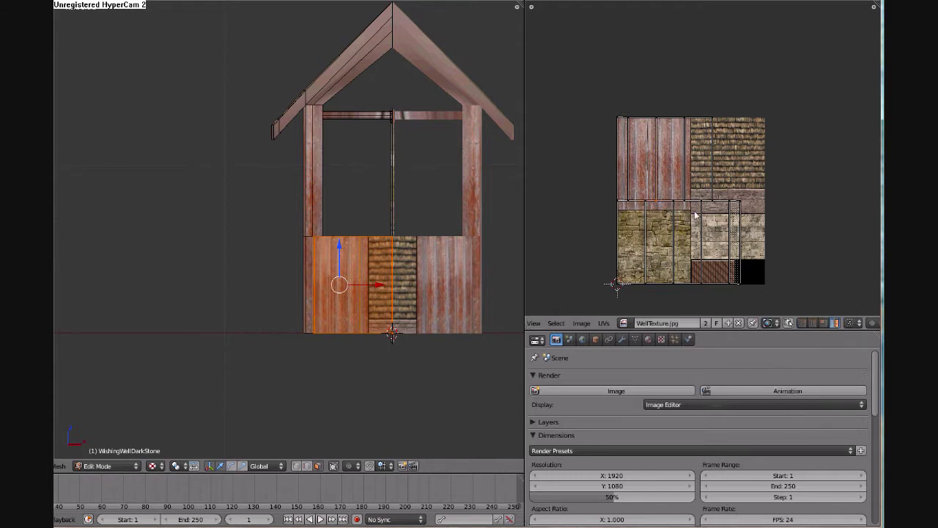
- Select all the outer wall's UV islands and scale them down uniformly
key(a)
key(s)
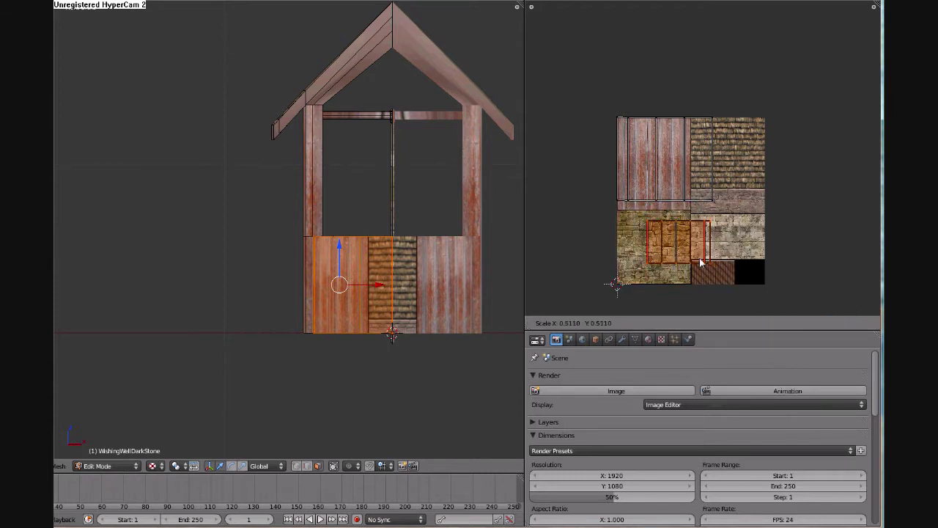
right_click(700, 261)
key(a)
key(a)
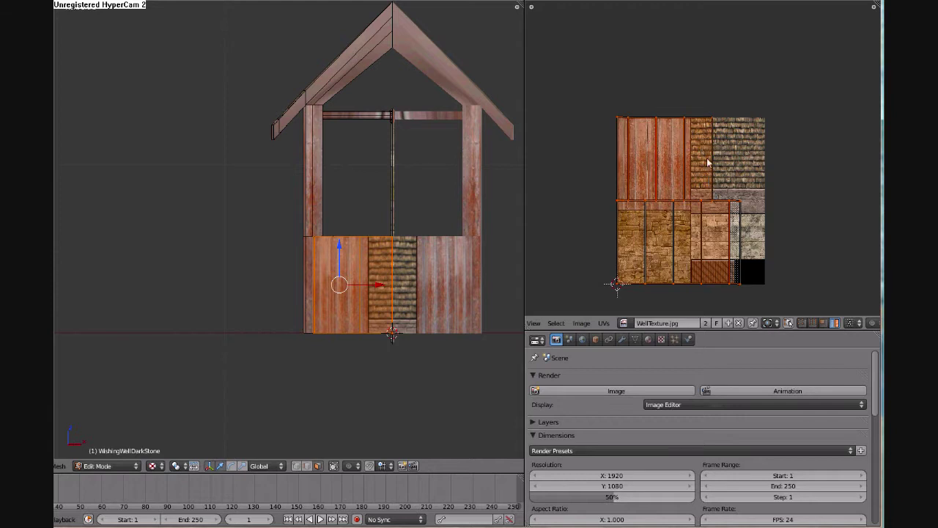
key(s)
click(704, 233)
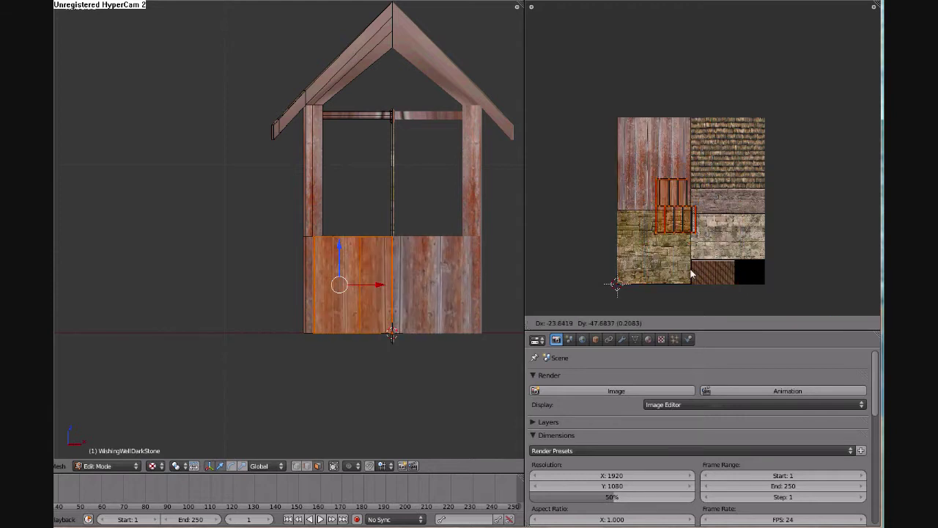
- Move the outer wall's UVs onto the mossy stone area, scale them up to fill it and adjust their horizontal and vertical position
click(688, 286)
key(s)
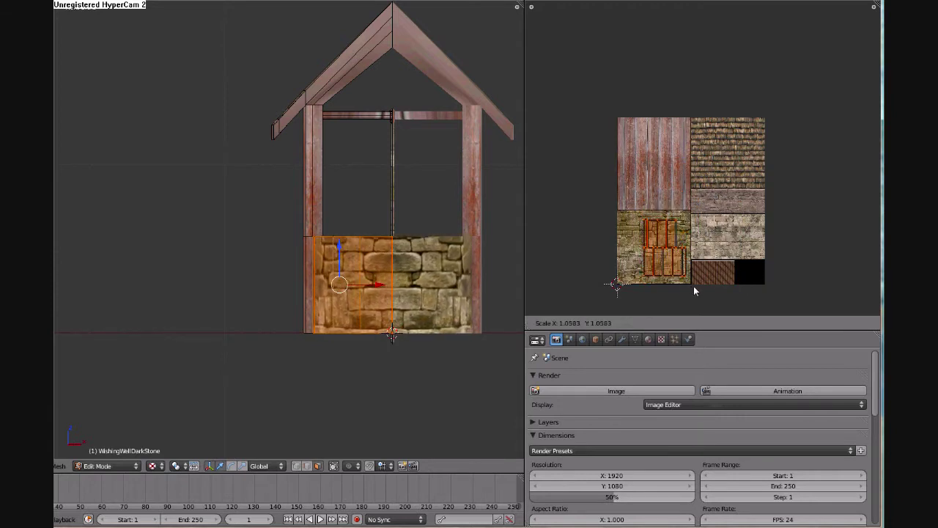
click(705, 291)
key(g)
key(x)
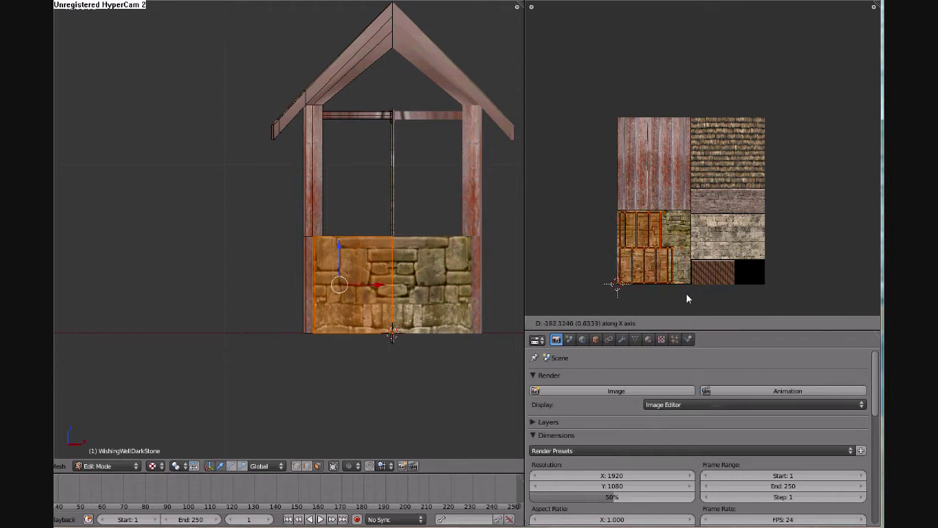
key(y)
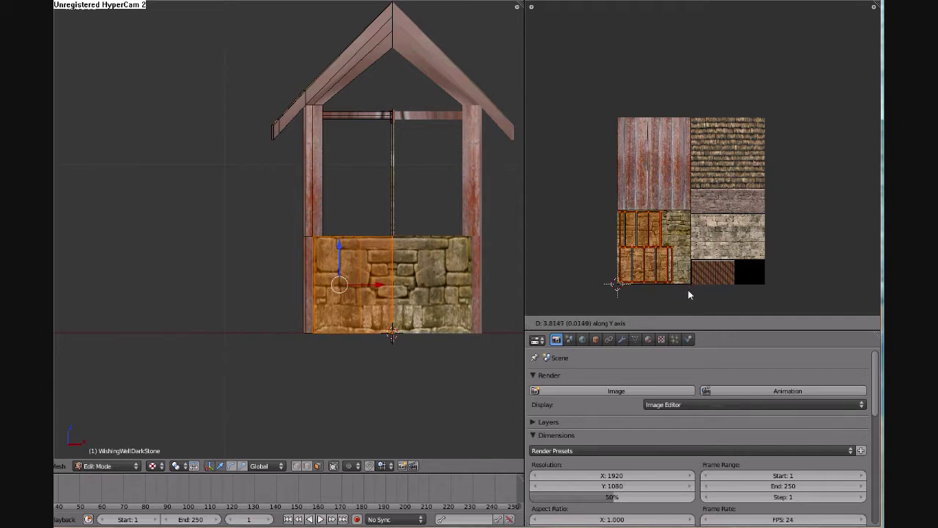
click(688, 289)
- Reselect the well's outer wall faces one by one, from the back around past the post to the front centre
middle_drag(440, 322, 269, 344)
key(l)
middle_drag(369, 332, 209, 309)
right_click(119, 239)
shift+right_click(138, 244)
shift+right_click(164, 253)
shift+right_click(194, 260)
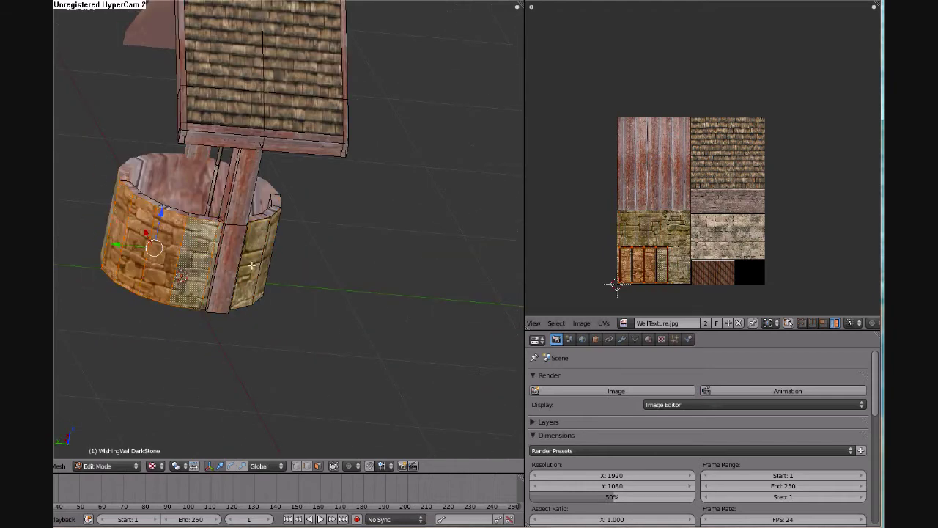
shift+right_click(252, 265)
shift+right_click(214, 266)
middle_drag(311, 283, 271, 284)
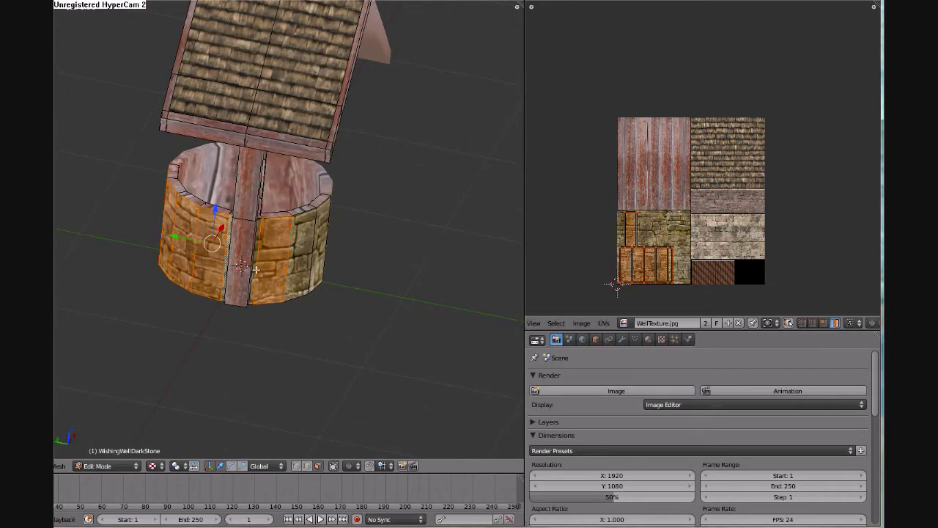
shift+right_click(298, 262)
shift+right_click(317, 258)
middle_drag(398, 365, 341, 355)
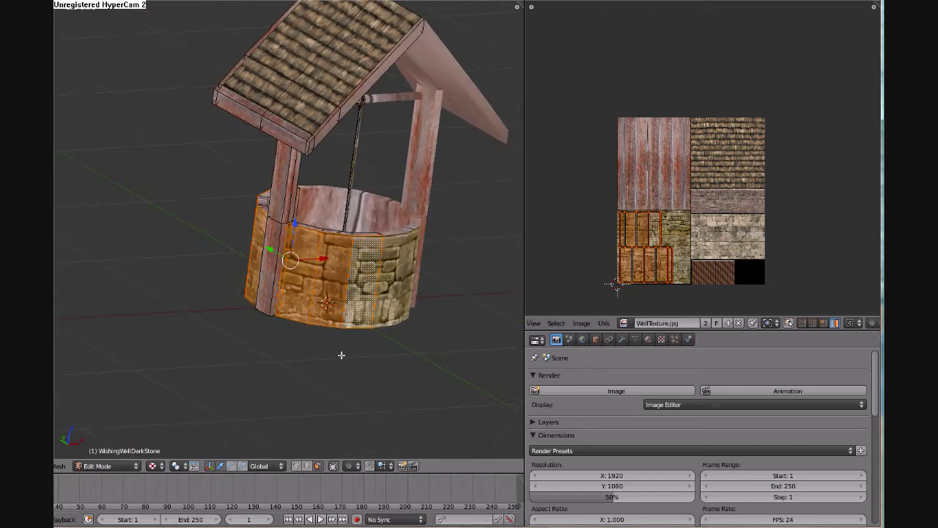
- Unwrap the outer wall with Cylinder Projection in front view and move its UVs, including the stray strip, onto the mossy stone area
key(KP_1)
key(u)
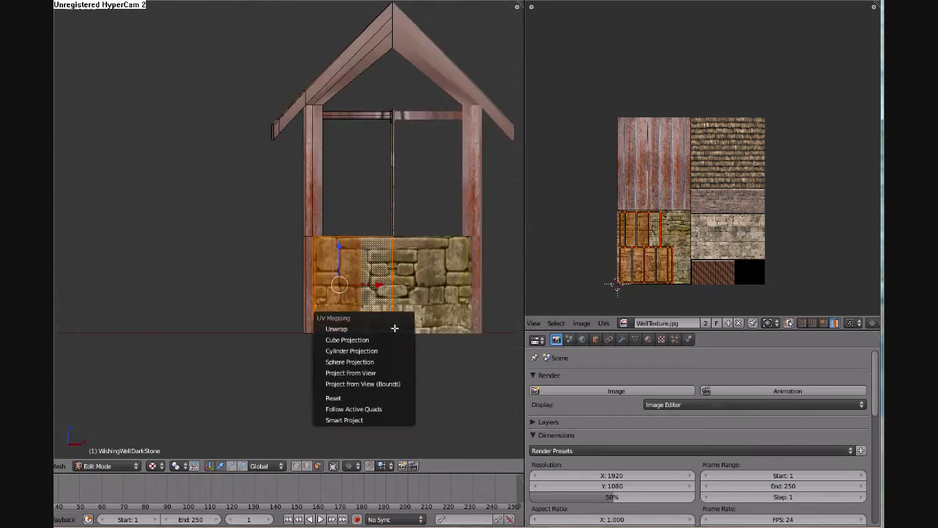
click(365, 350)
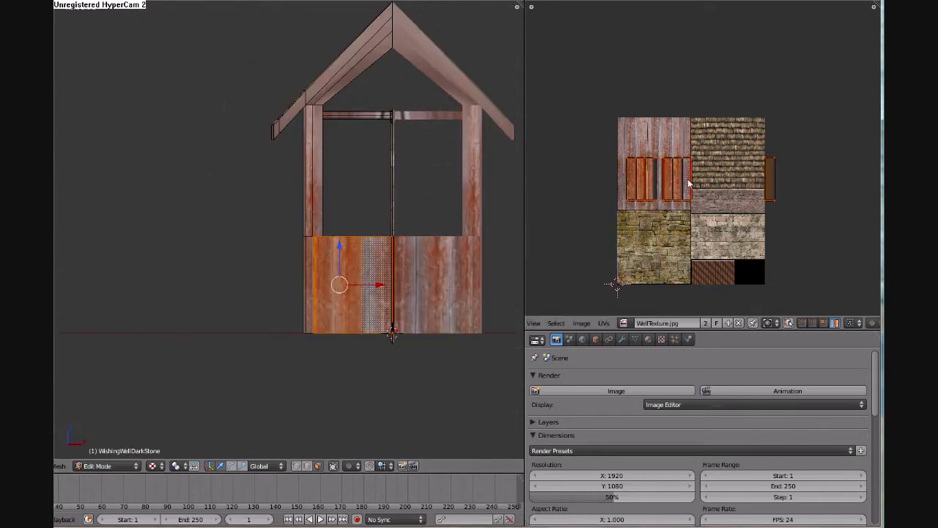
key(g)
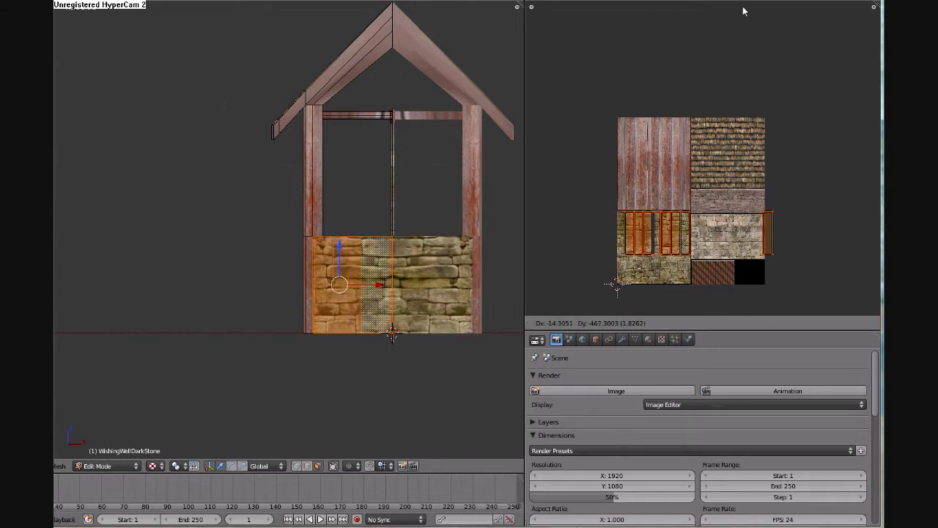
key(x)
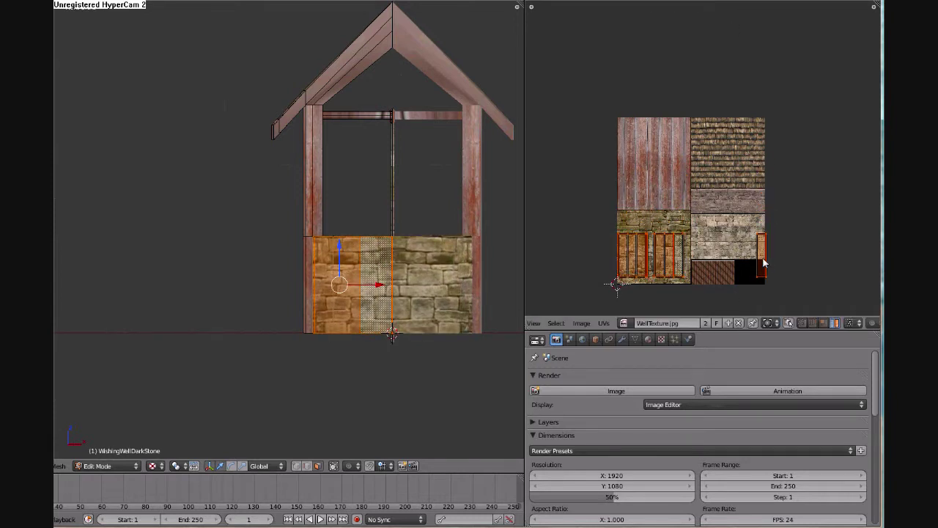
click(695, 259)
- Select the loop of inner wall faces of the well and unwrap it with Cylinder Projection in front view
middle_drag(454, 279, 416, 350)
alt+right_click(327, 217)
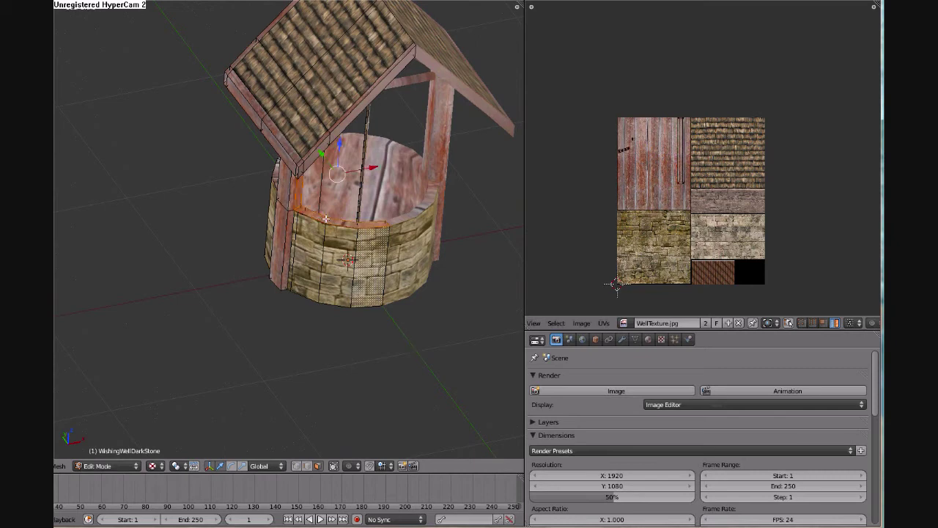
middle_drag(373, 223, 321, 262)
alt+right_click(337, 177)
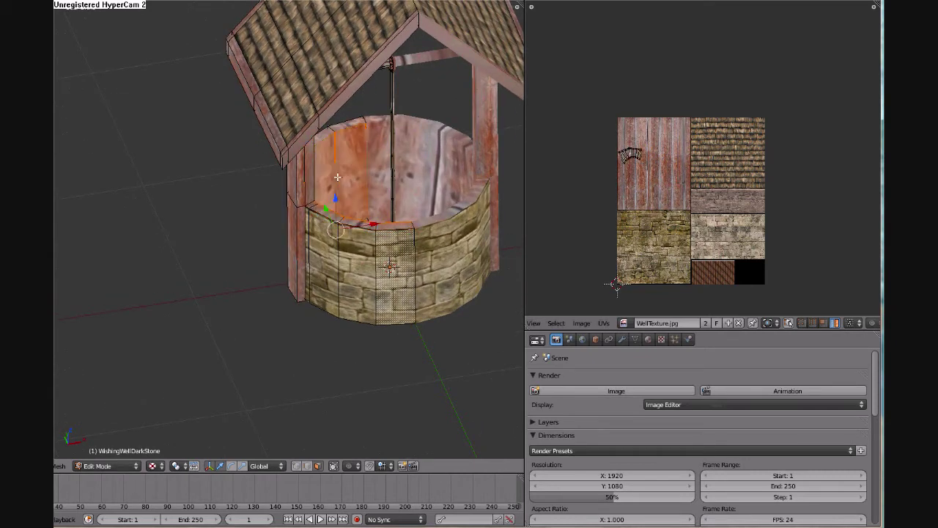
key(KP_1)
key(u)
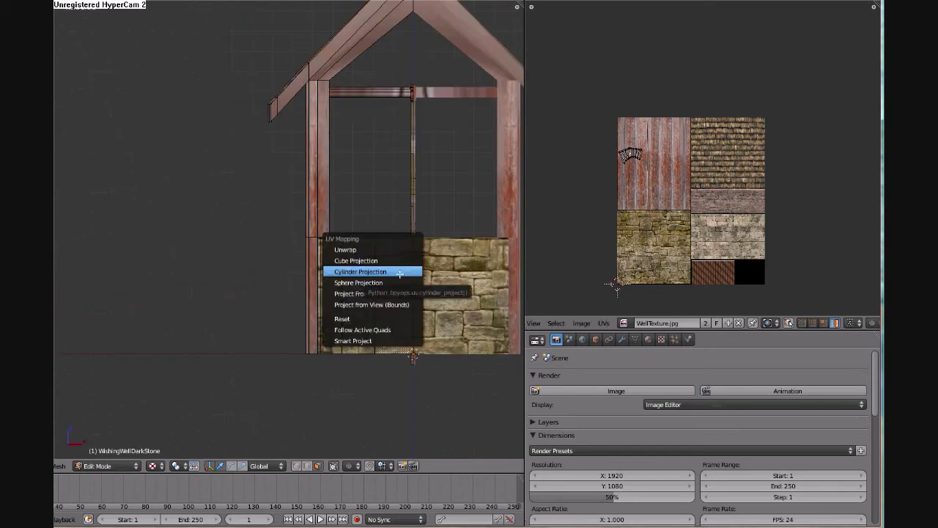
click(401, 271)
- Move the inner wall's UVs onto the mossy stone area and shift the stray strip horizontally to fit inside it
key(g)
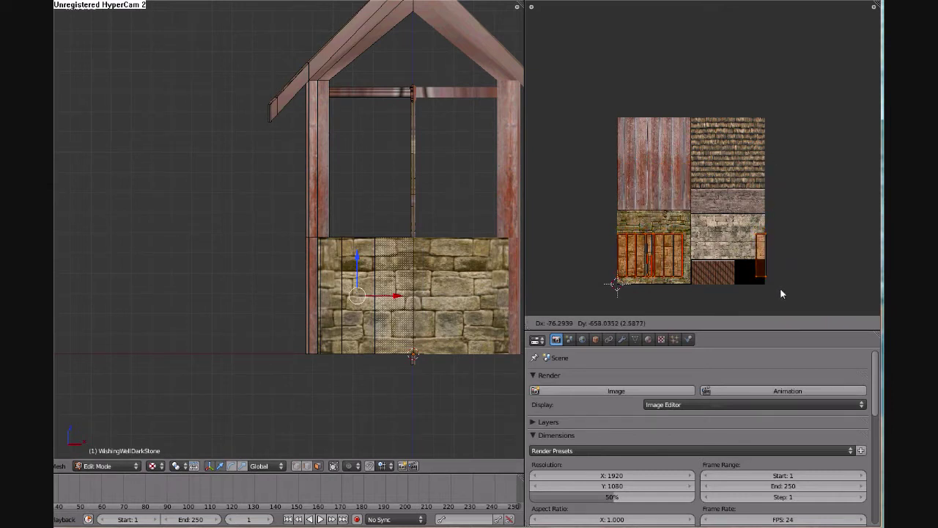
click(762, 260)
key(g)
key(x)
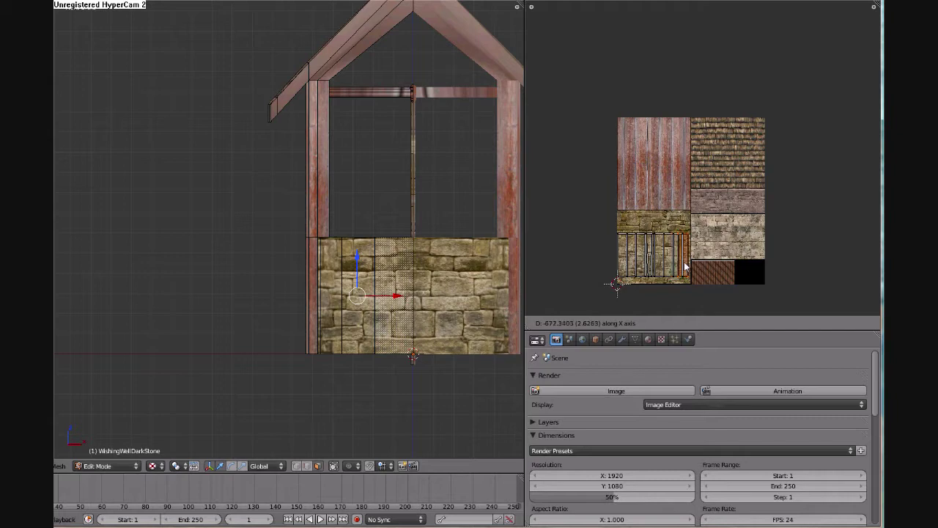
click(687, 265)
key(g)
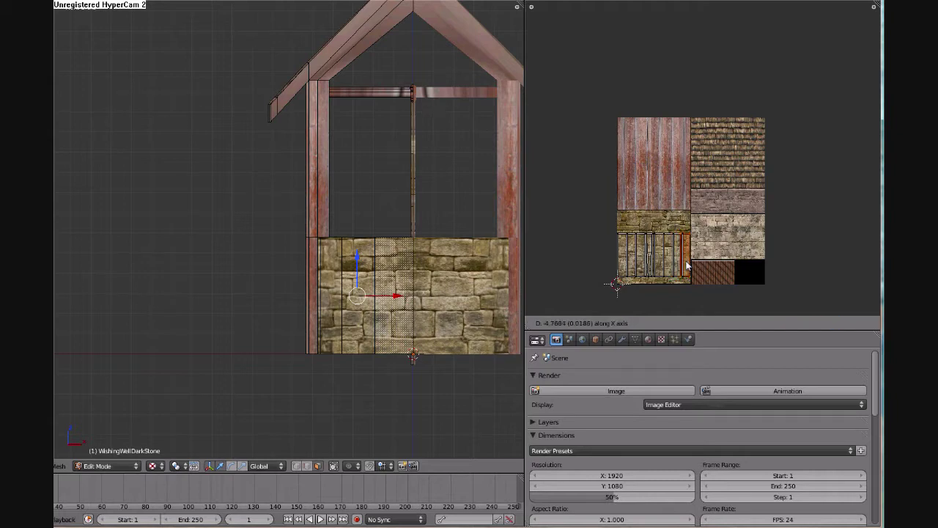
click(687, 265)
- Select the loop of top rim faces around the well's wall
middle_drag(439, 352, 228, 274)
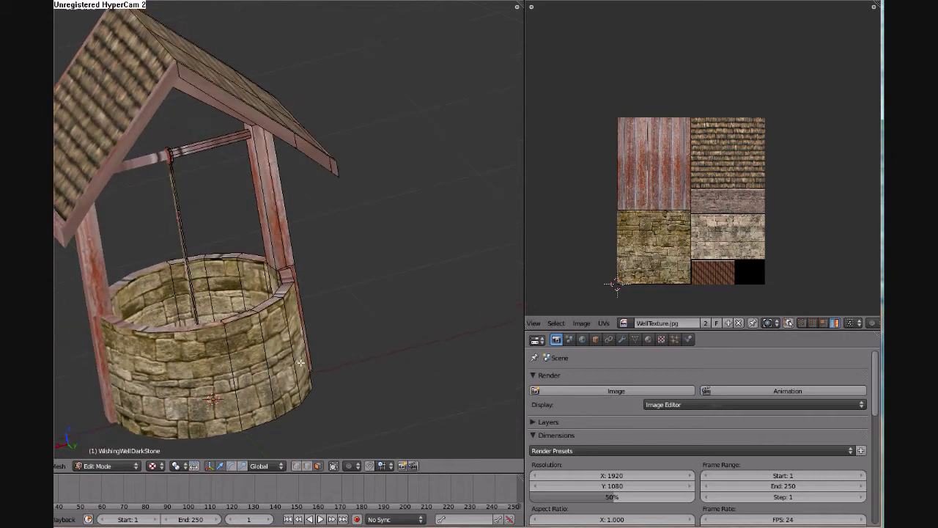
middle_drag(301, 362, 288, 382)
right_click(219, 334)
right_click(203, 339)
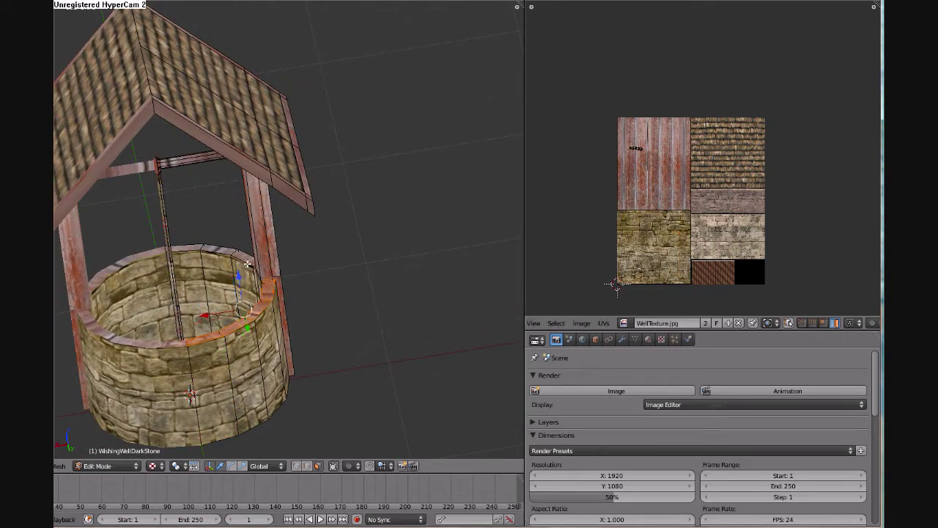
middle_drag(232, 263, 299, 273)
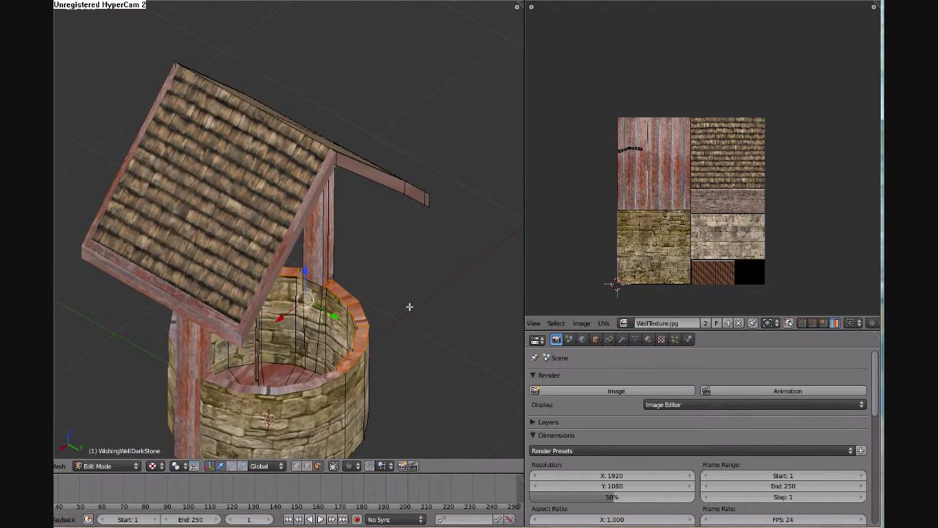
- Unwrap the selected top rim faces in top view and move their UVs onto the mossy stone area
key(KP_7)
key(u)
click(515, 233)
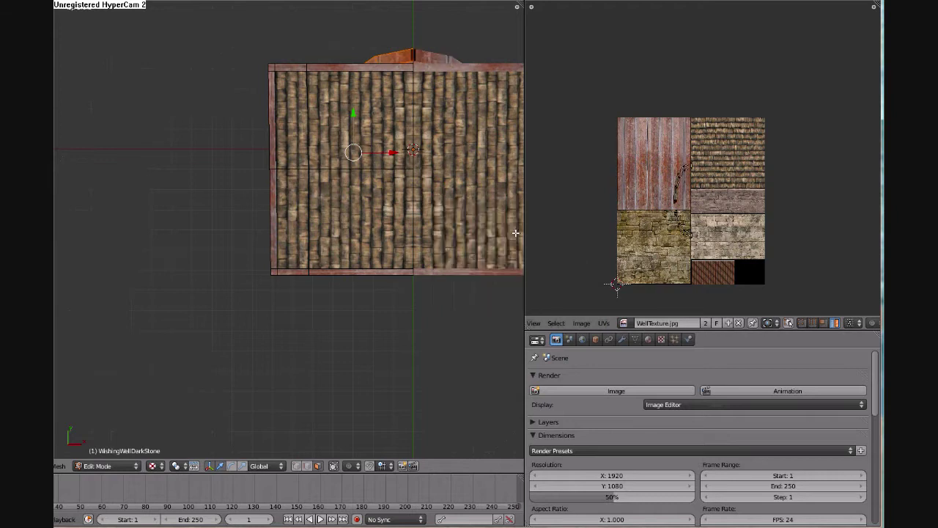
key(u)
click(488, 258)
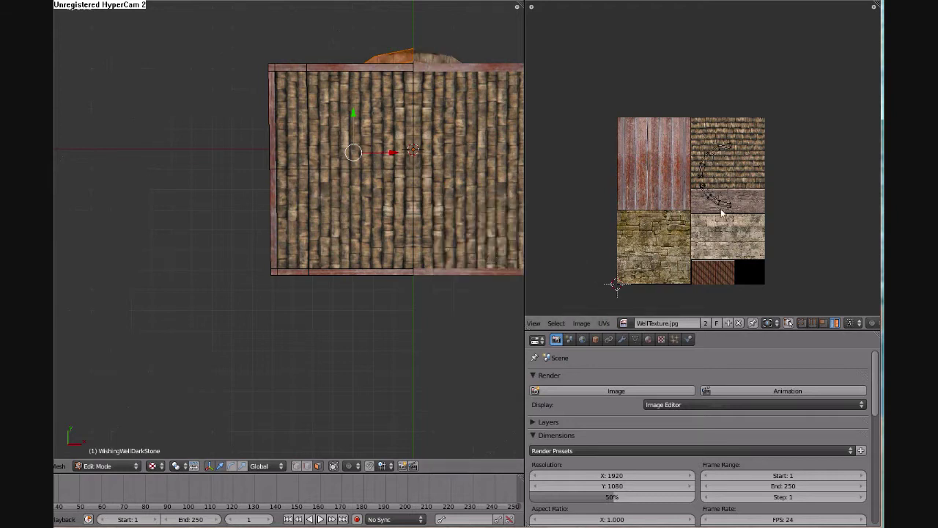
key(g)
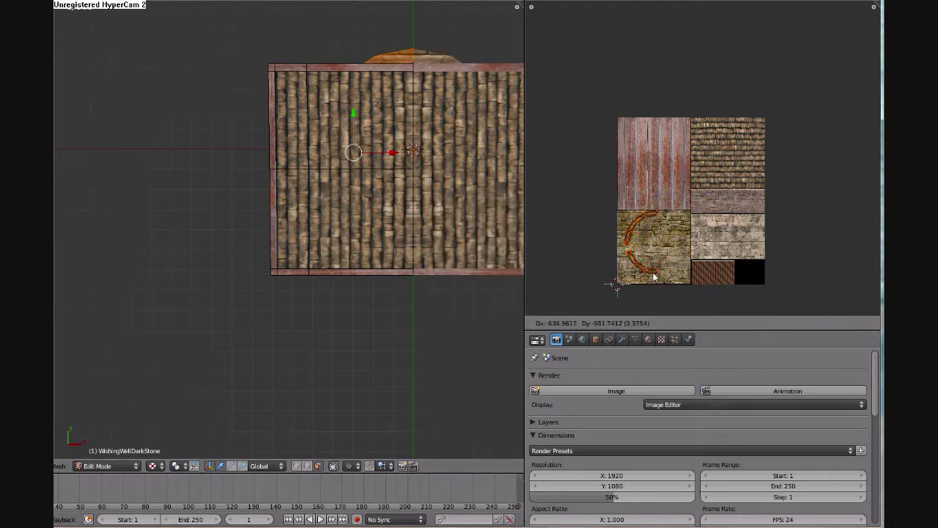
click(651, 281)
- Rotate the rim's two curved UV strips individually within the mossy stone area and deselect everything
middle_drag(392, 285, 341, 183)
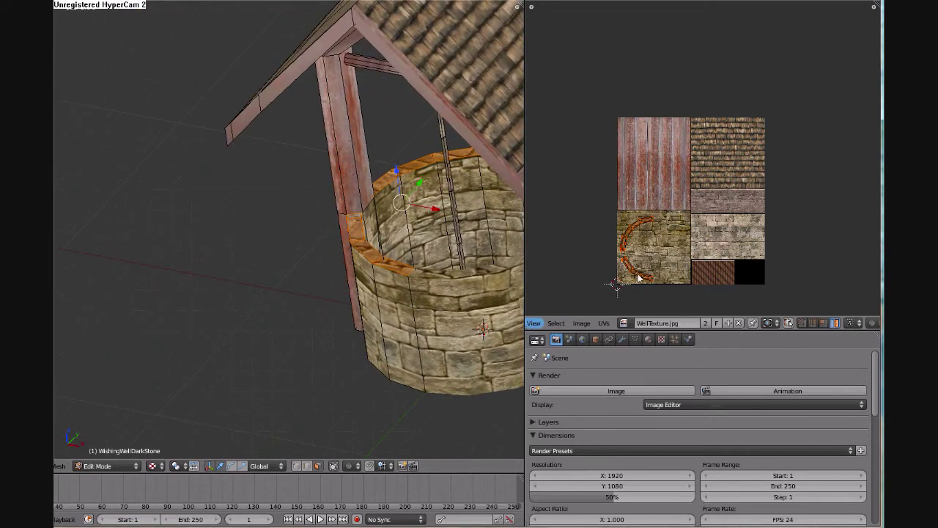
key(r)
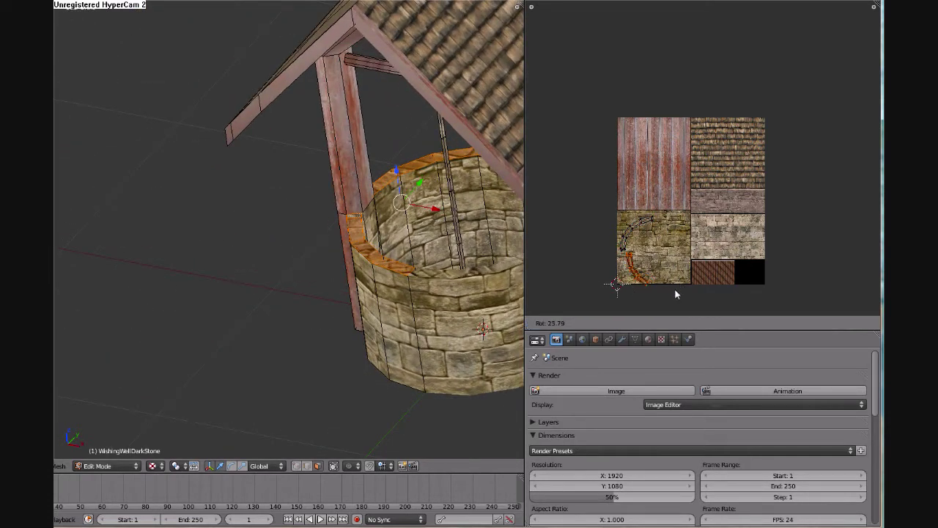
click(689, 239)
middle_drag(439, 255, 480, 255)
key(r)
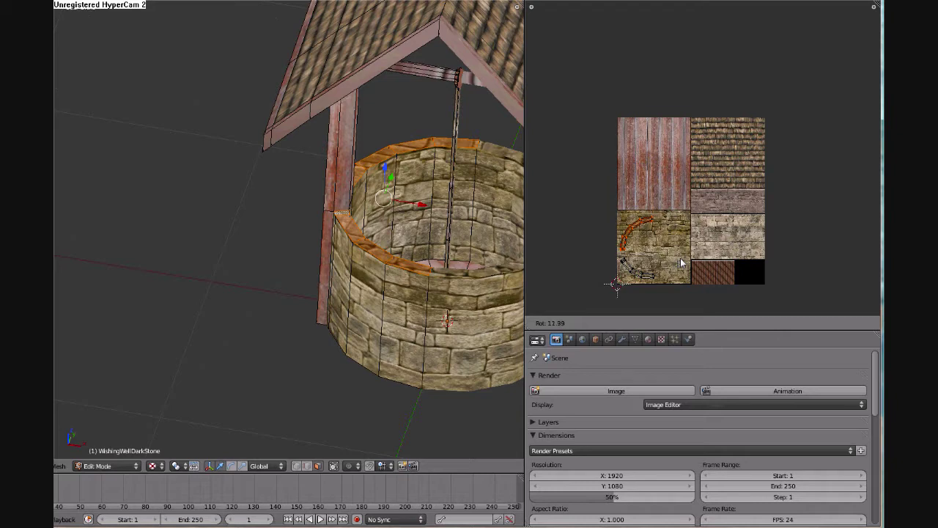
click(682, 263)
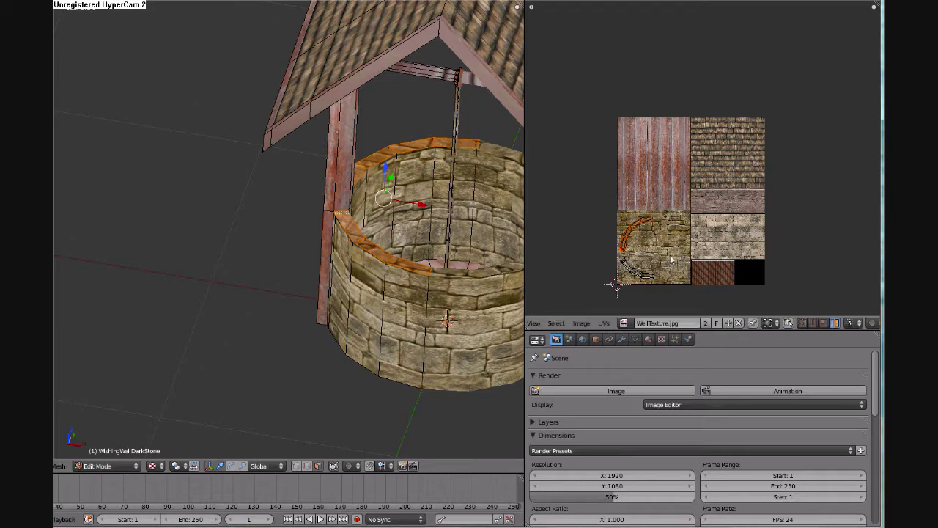
scroll(446, 339, down, 4)
key(a)
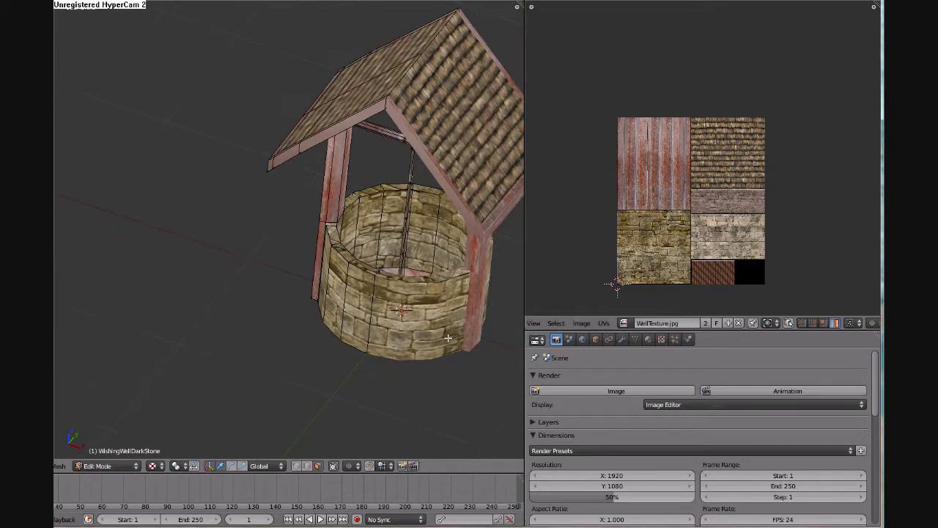
- Select the triangular faces that make up the floor inside the well
mouse_move(446, 340)
middle_down()
mouse_move(389, 379)
mouse_move(249, 272)
mouse_move(274, 431)
mouse_move(257, 437)
middle_up()
key(c)
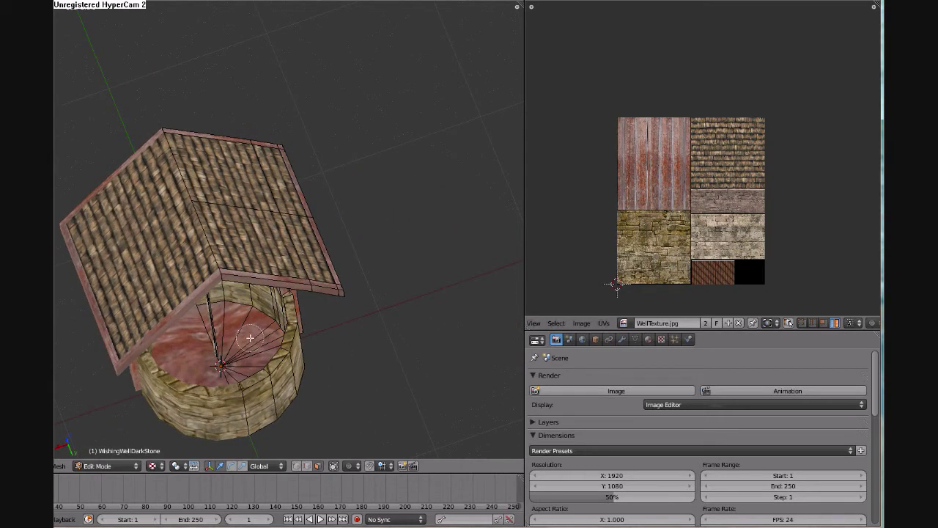
drag(251, 338, 226, 324)
mouse_move(242, 334)
middle_down()
mouse_move(257, 375)
mouse_move(249, 344)
middle_up()
- Unwrap the floor faces with Project From View in top view, then shrink and move their UVs onto the black area
key(KP_7)
key(u)
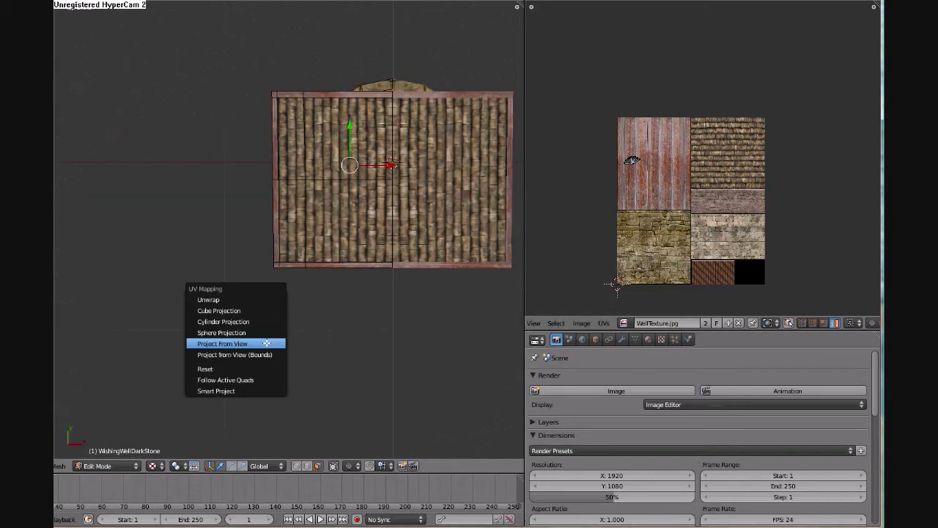
click(242, 341)
key(g)
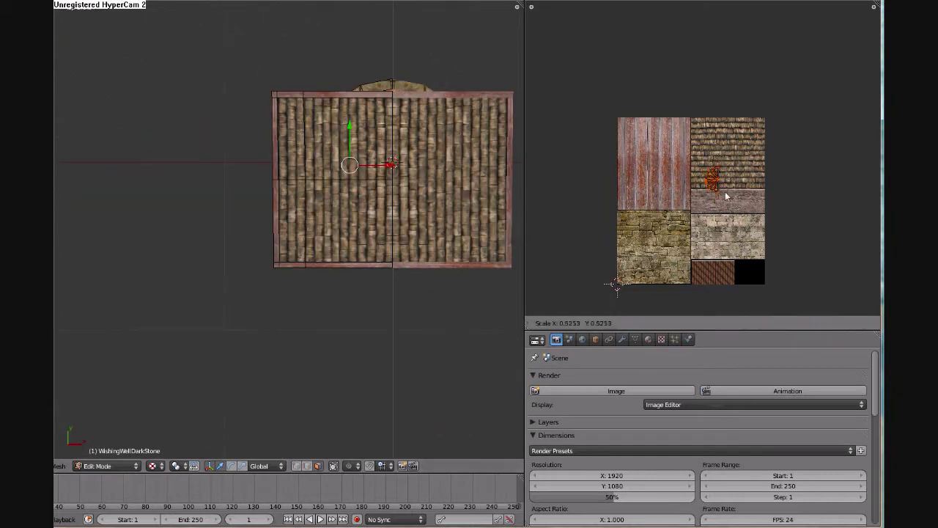
click(761, 286)
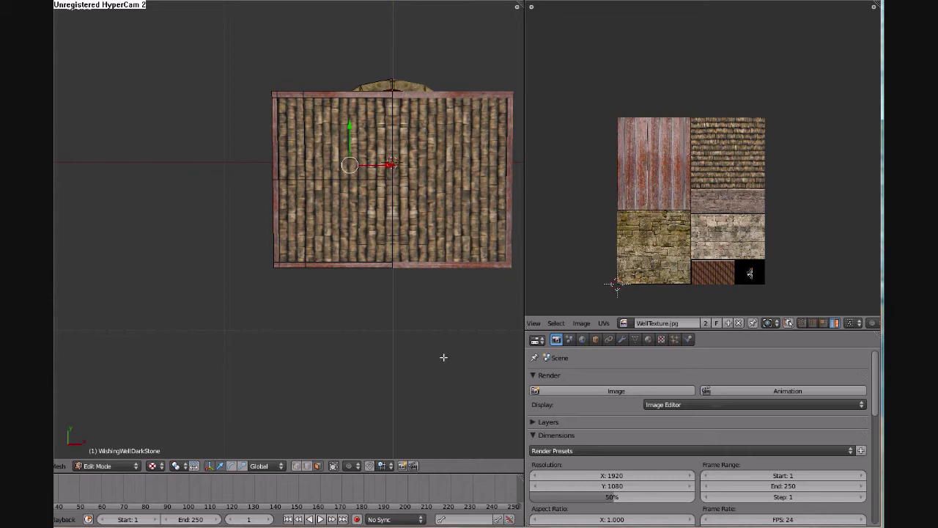
middle_drag(444, 358, 319, 125)
alt+right_click(288, 84)
alt+right_click(317, 108)
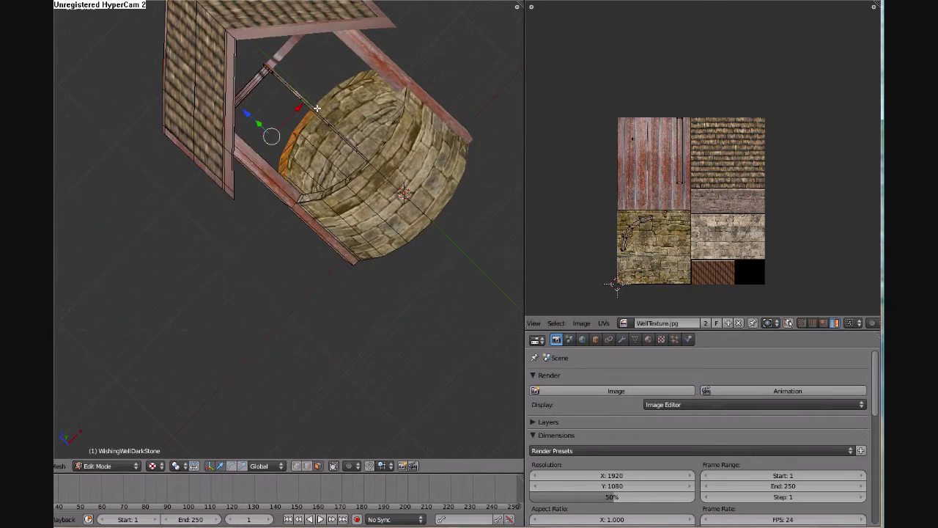
alt+shift+right_click(300, 94)
scroll(425, 222, up, 2)
shift+middle_drag(345, 21, 430, 220)
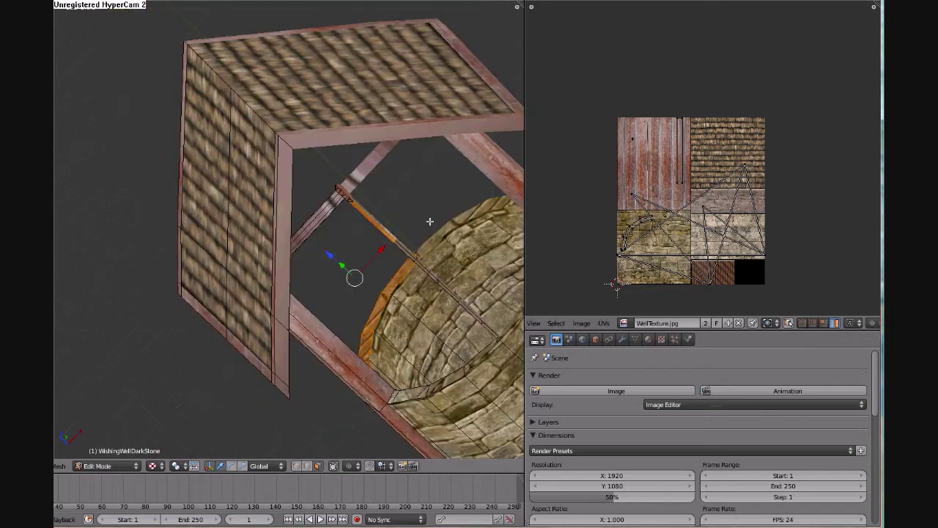
scroll(449, 247, up, 1)
- Select the face loops of the hanging rope along its full length, undoing the accidental selection of the inner wall
alt+right_click(401, 224)
alt+shift+right_click(439, 267)
alt+shift+right_click(480, 302)
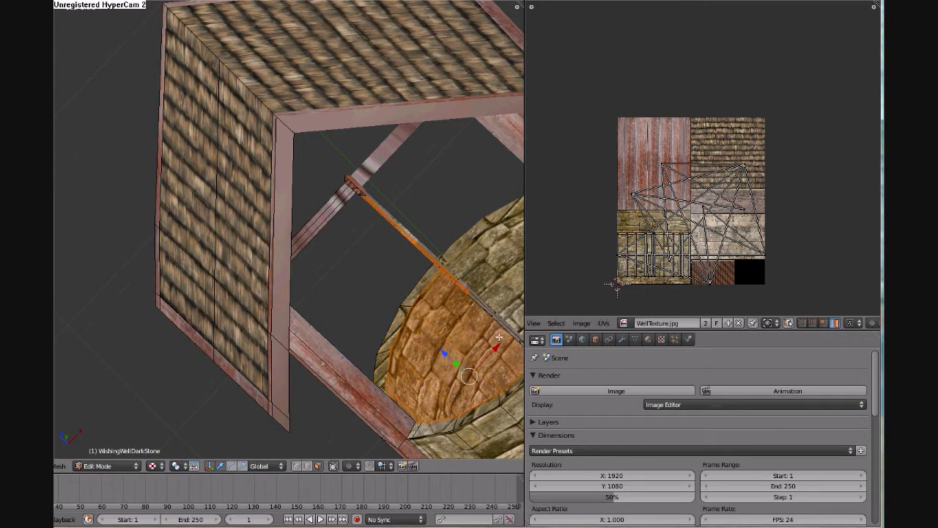
key(ctrl+z)
shift+middle_drag(461, 348, 300, 340)
alt+shift+right_click(218, 175)
alt+shift+right_click(247, 220)
alt+shift+right_click(257, 242)
- Unwrap the selected rope faces in front view
key(KP_1)
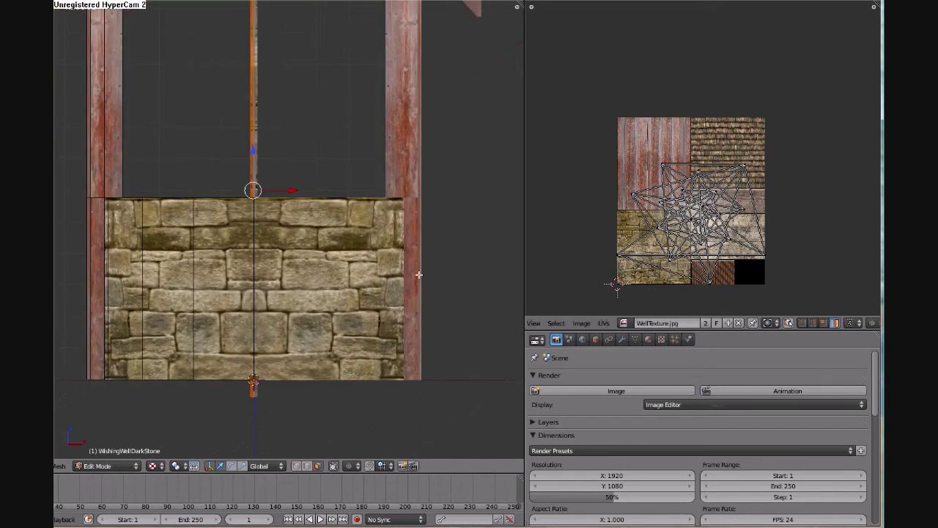
key(u)
click(419, 275)
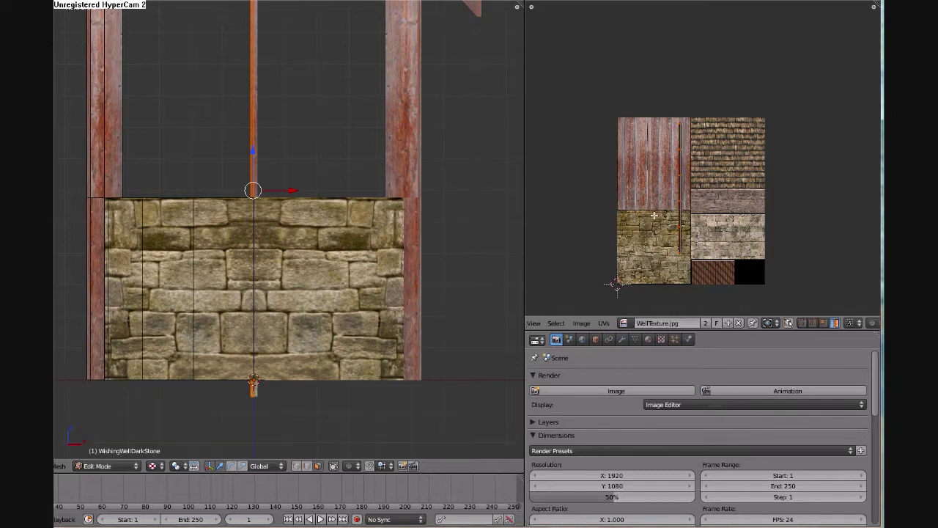
shift+middle_drag(268, 157, 308, 247)
right_click(286, 126)
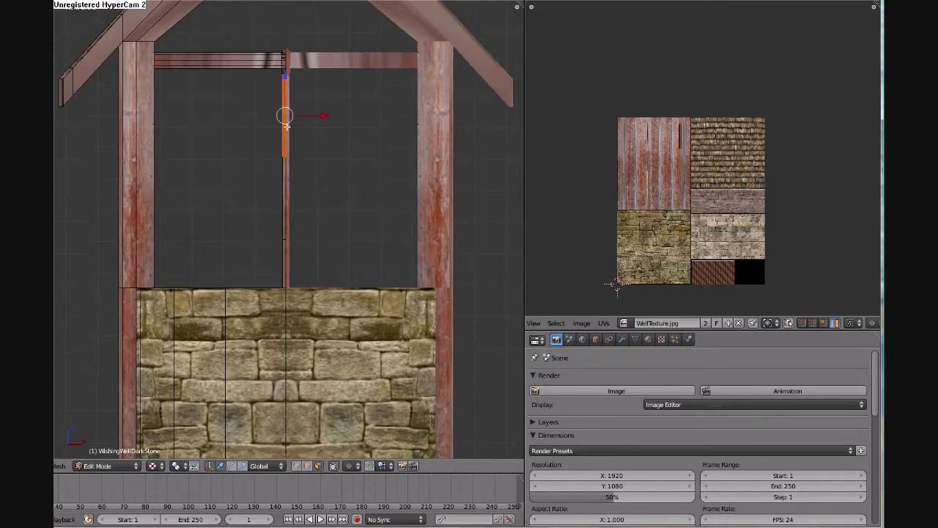
key(g)
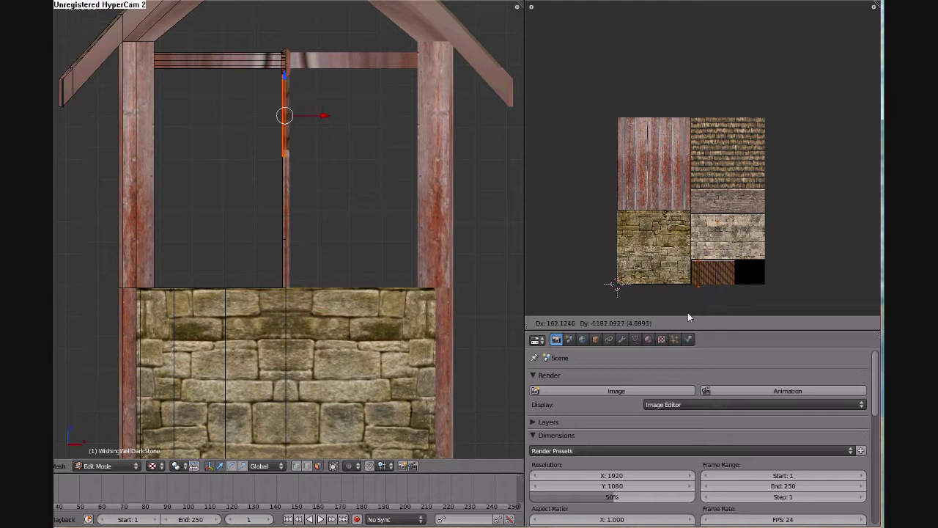
click(686, 309)
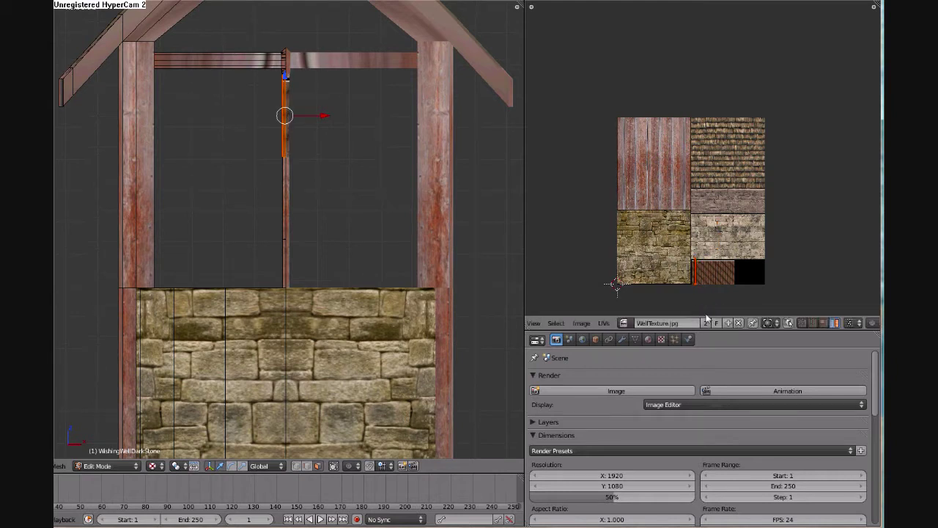
key(ctrl+z)
key(ctrl+z)
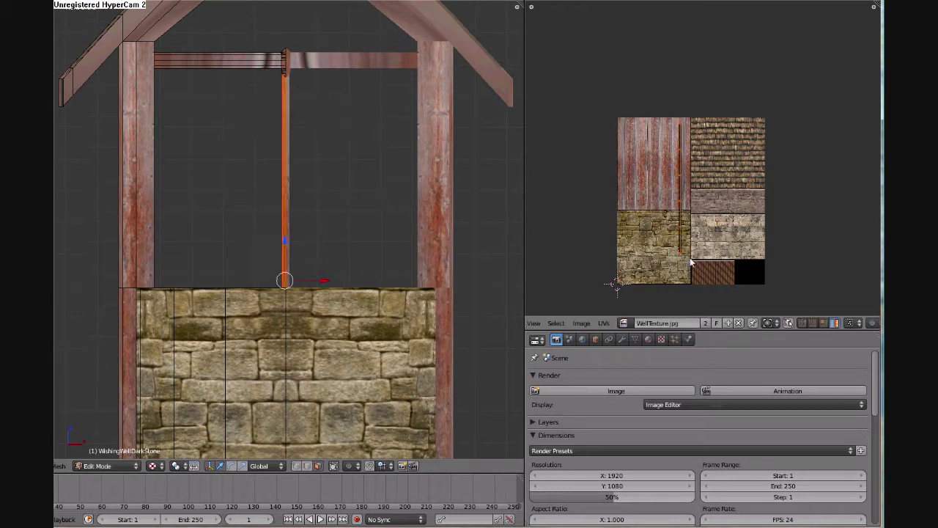
- Move the whole rope's UVs so the uppermost segment lies on the brown rope texture area
key(g)
click(706, 84)
key(KP_Decimal)
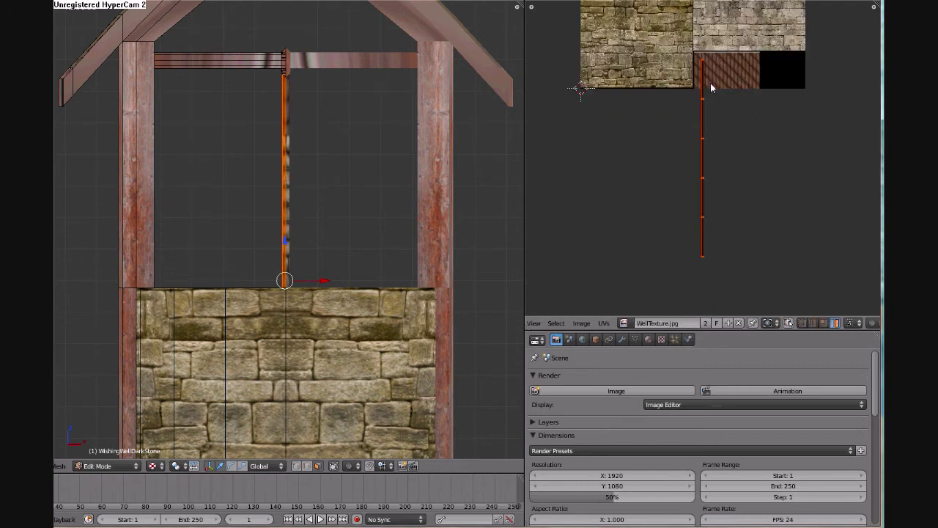
middle_drag(719, 74, 717, 165)
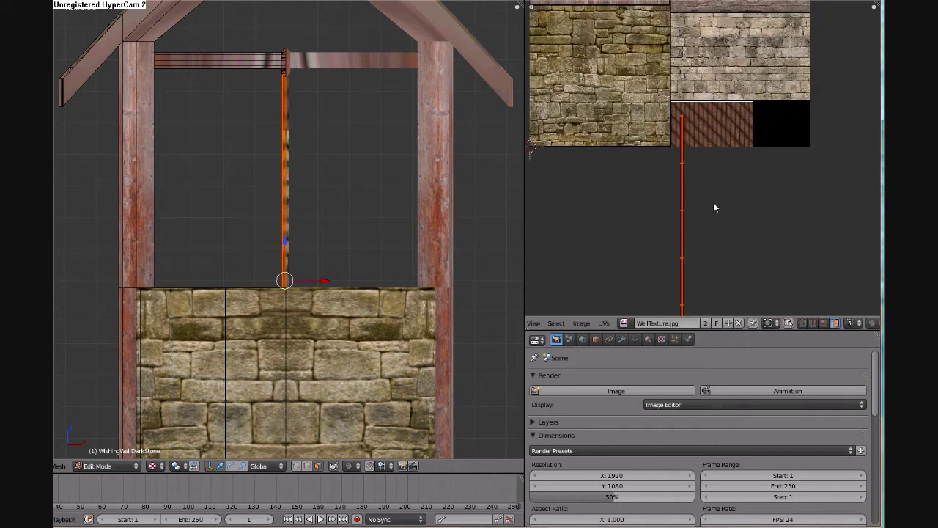
key(g)
click(716, 193)
- Scale down the rope's UVs so one segment fits the brown rope texture's height, and align them vertically
key(s)
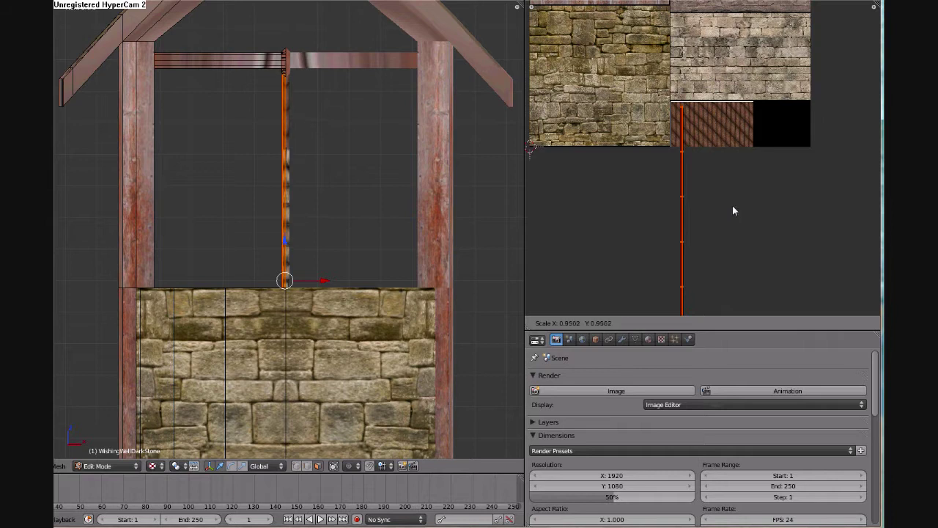
click(732, 205)
key(g)
key(y)
click(730, 189)
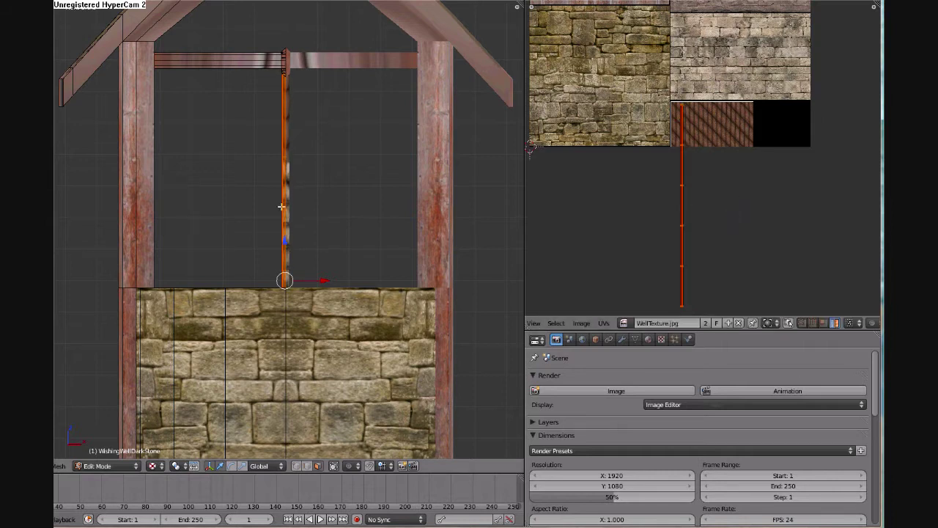
- Move the UVs of the rope segments hanging below the image up along Y onto the brown rope texture area
right_click(286, 191)
key(g)
key(y)
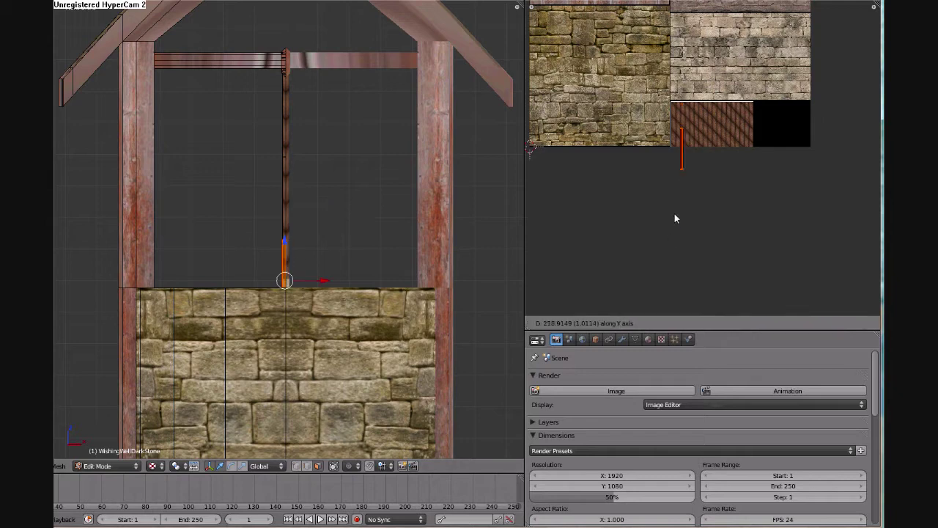
click(671, 201)
middle_drag(287, 251, 306, 392)
right_click(281, 289)
key(g)
key(y)
click(665, 164)
- Select the lowest rope segment in wireframe view and move its UVs up along Y onto the brown rope texture area
mouse_move(291, 233)
middle_down()
mouse_move(276, 356)
mouse_move(279, 274)
middle_up()
right_click(286, 227)
key(z)
key(z)
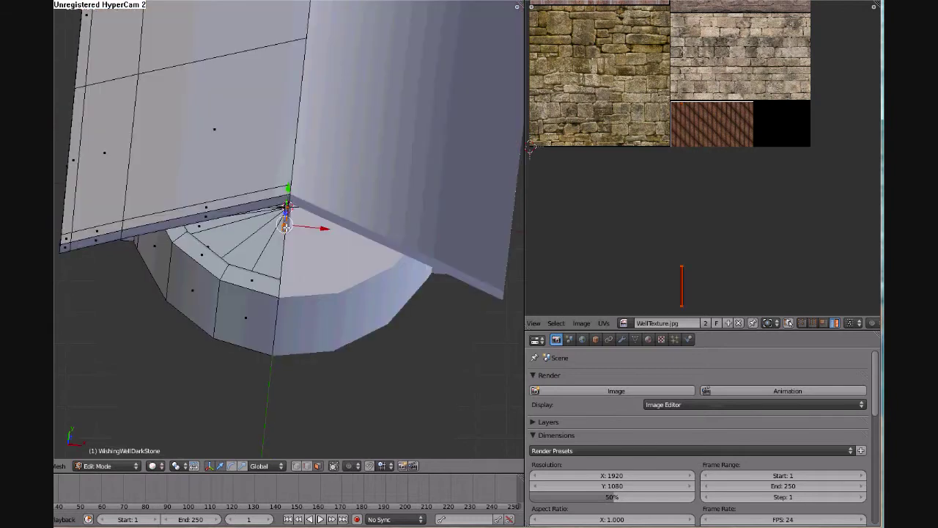
key(z)
middle_drag(287, 251, 290, 286)
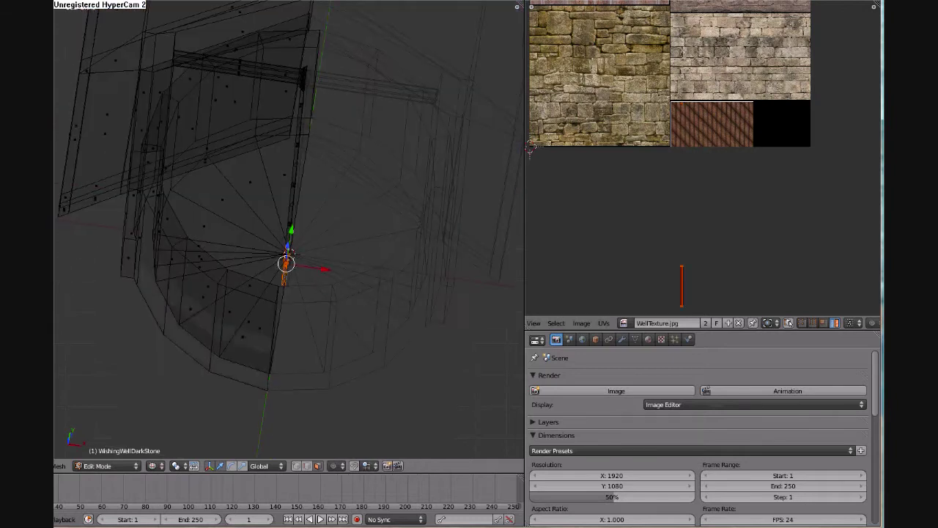
key(g)
key(y)
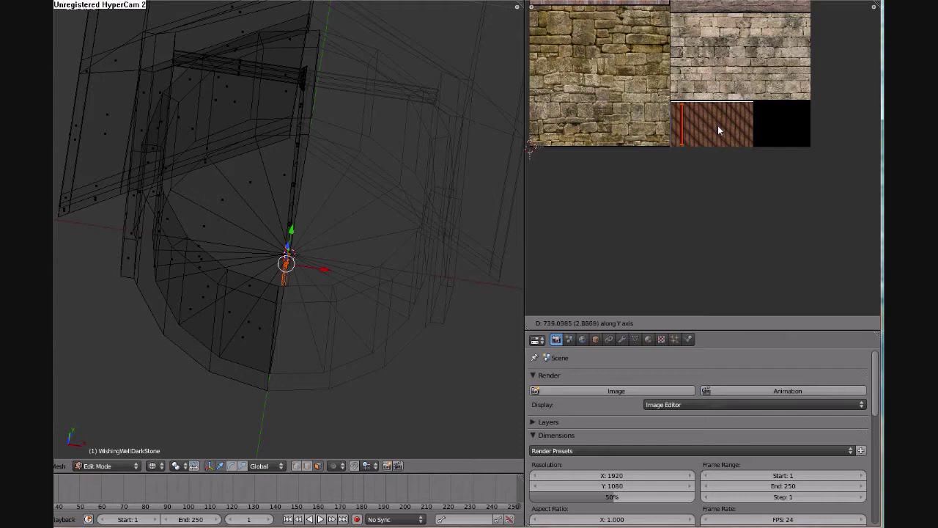
click(717, 125)
- Deselect everything and switch the model back to textured viewport shading
key(a)
key(z)
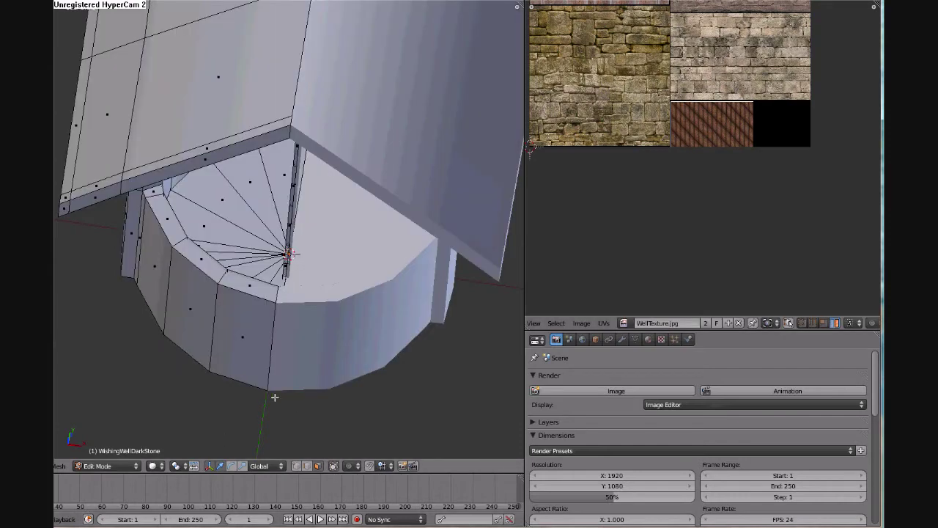
middle_drag(225, 439, 283, 362)
click(155, 466)
click(173, 421)
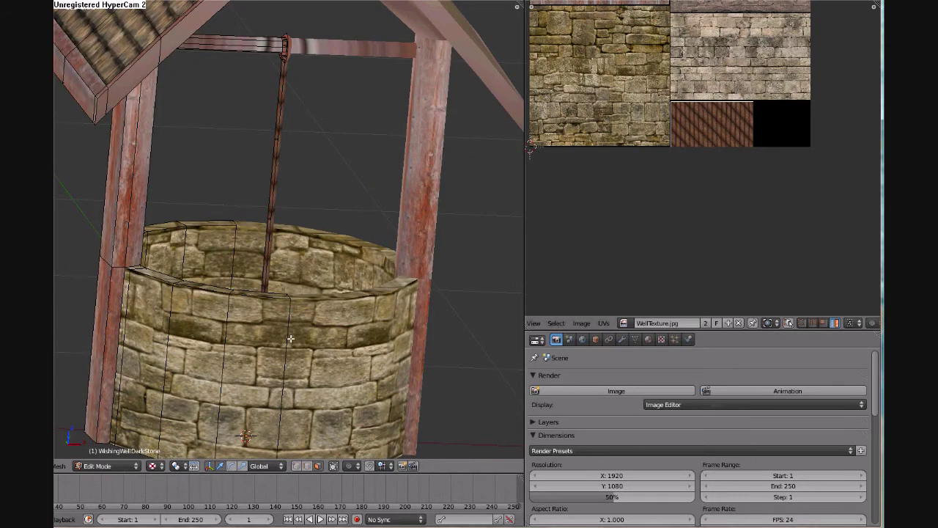
- Select the faces of the rope coil wrapped around the crossbeam and examine its texture up close
scroll(304, 331, up, 1)
shift+middle_drag(282, 220, 288, 346)
scroll(283, 124, up, 2)
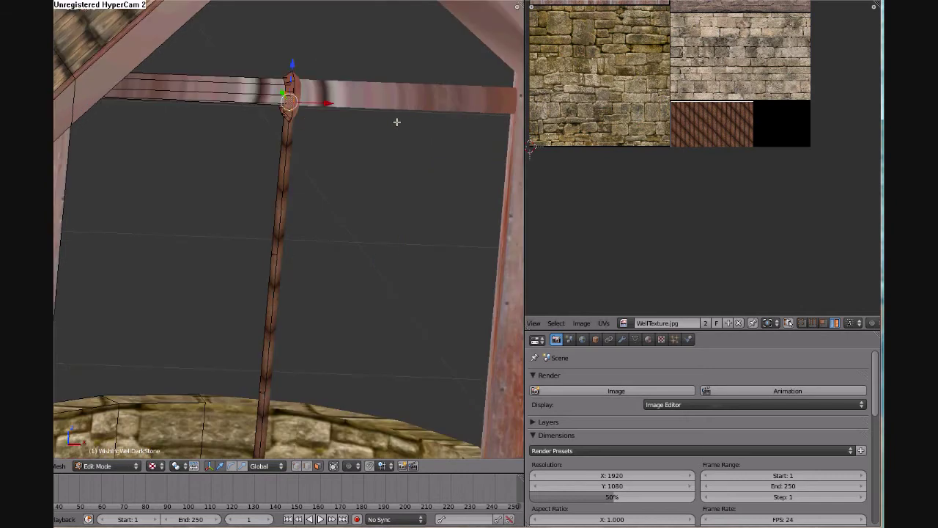
key(KP_Decimal)
scroll(261, 346, down, 2)
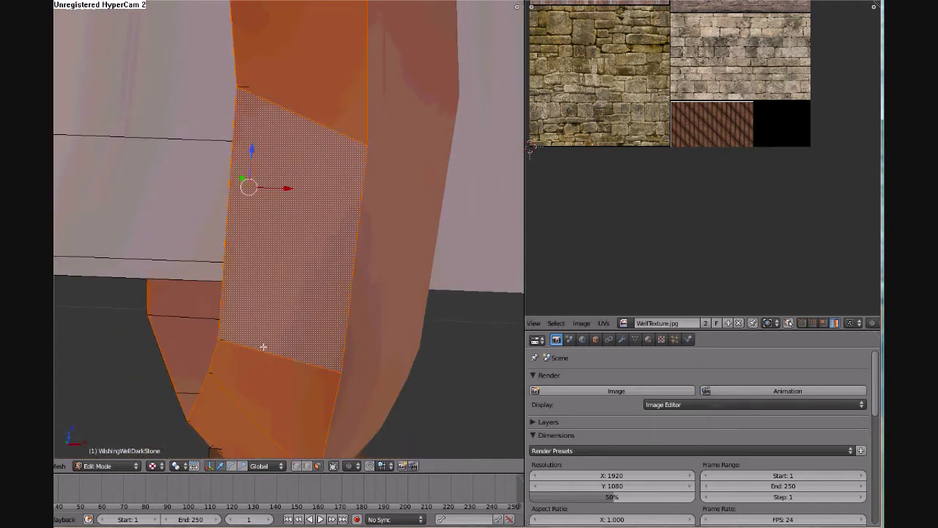
middle_drag(314, 289, 359, 293)
scroll(358, 294, down, 3)
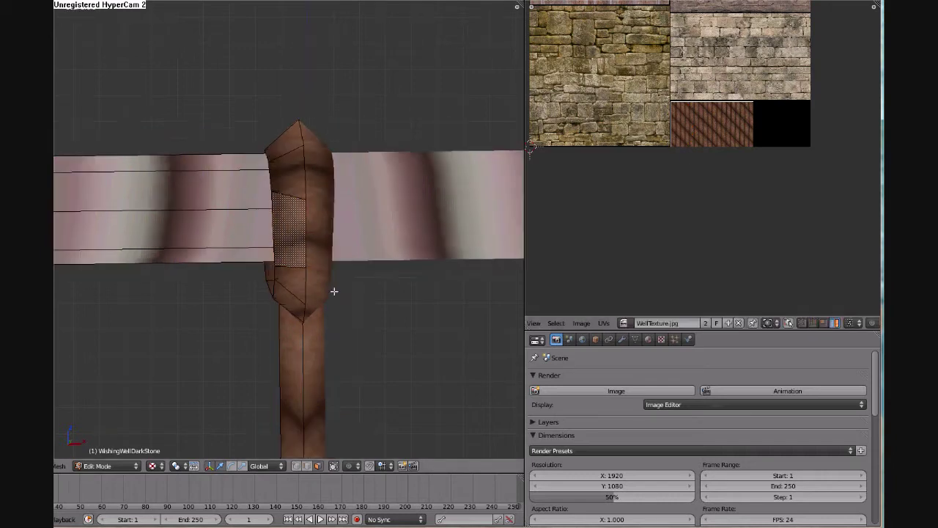
scroll(383, 293, up, 8)
scroll(383, 293, down, 10)
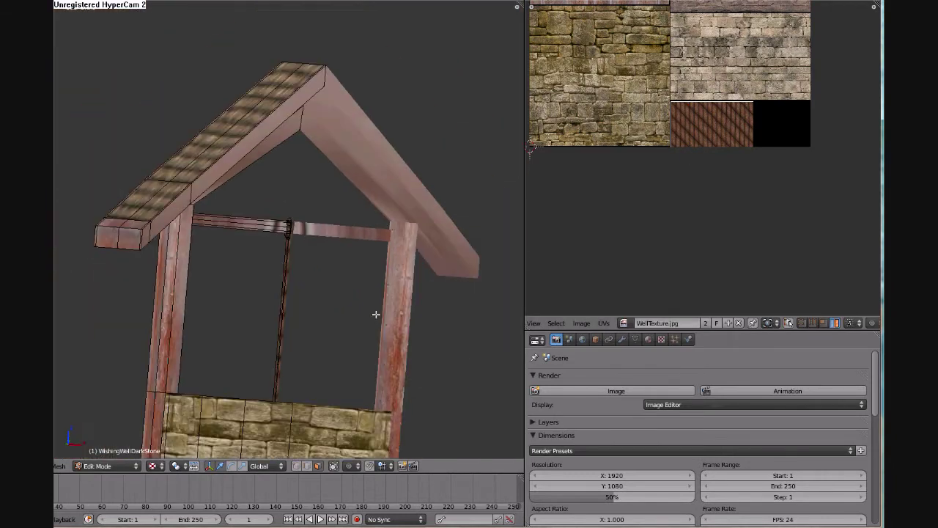
- Select the gable-end trim faces of the roof and project their UVs from the front view
middle_drag(320, 341, 331, 441)
scroll(104, 278, up, 2)
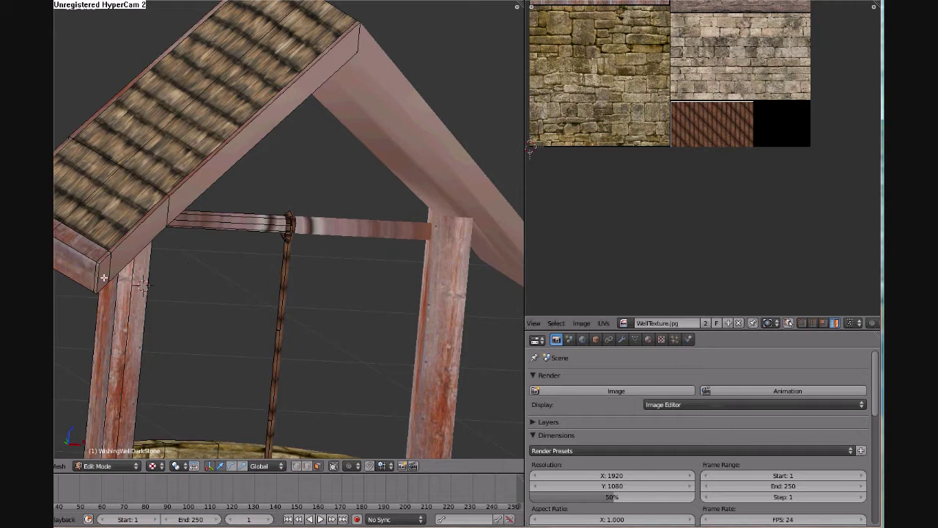
middle_drag(121, 262, 390, 277)
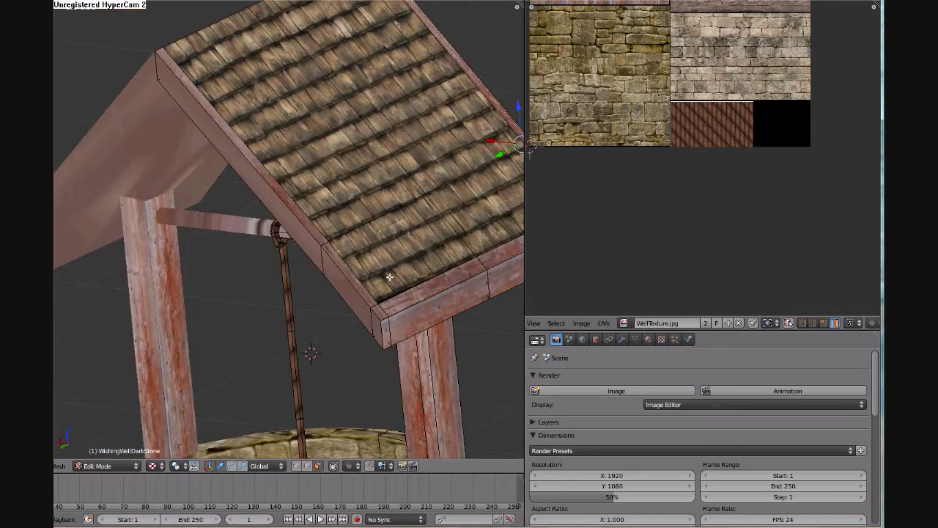
right_click(276, 196)
shift+right_click(348, 287)
shift+right_click(384, 334)
key(KP_2)
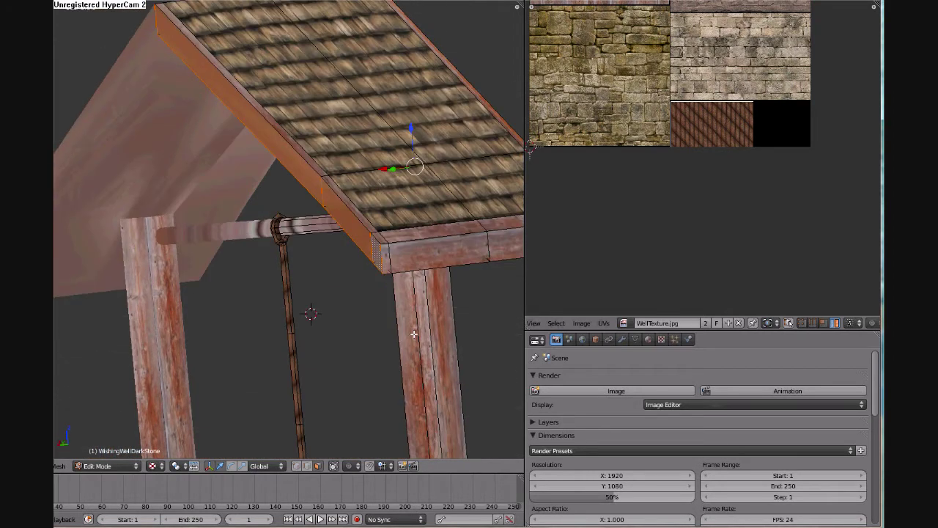
key(KP_3)
key(KP_5)
key(ctrl+KP_3)
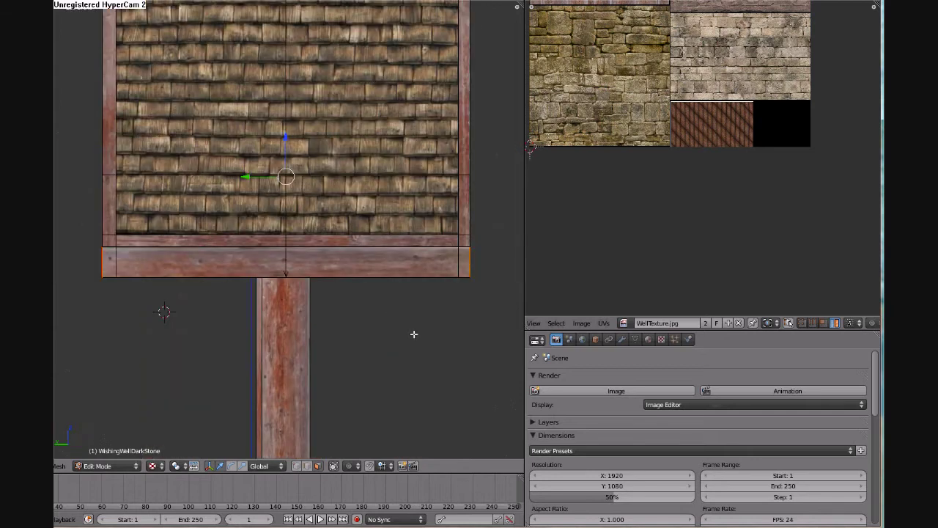
key(KP_1)
scroll(334, 324, down, 3)
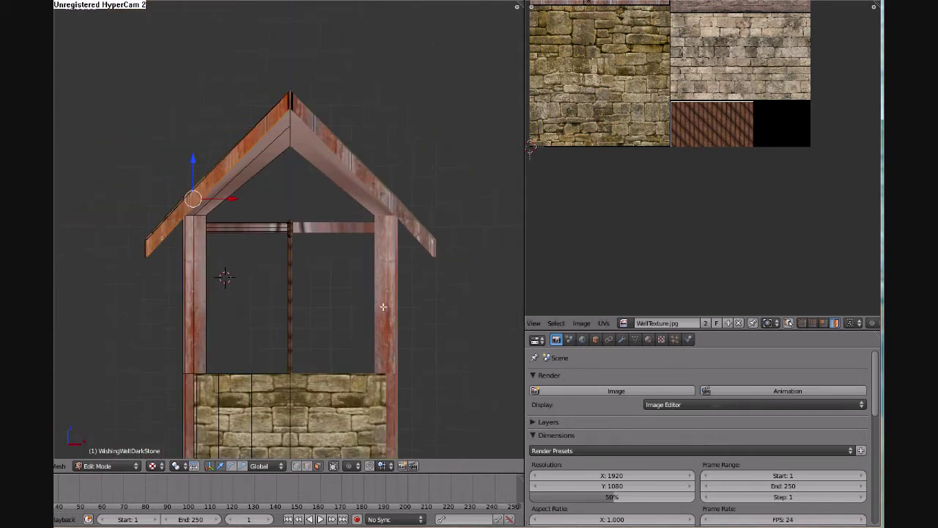
- Rotate the gable trim UVs by -40 degrees so they run roughly parallel to the red planks
scroll(681, 174, up, 4)
scroll(680, 173, down, 2)
middle_drag(657, 98, 678, 255)
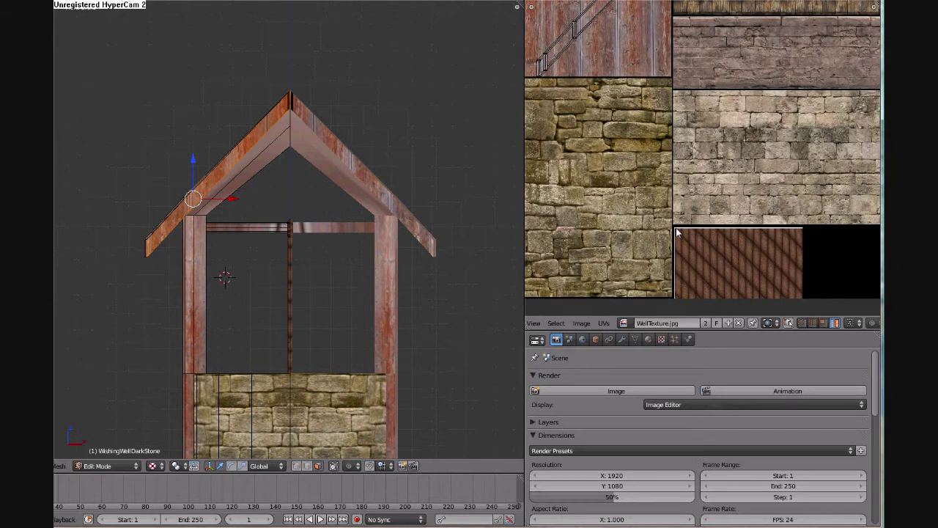
scroll(630, 201, down, 2)
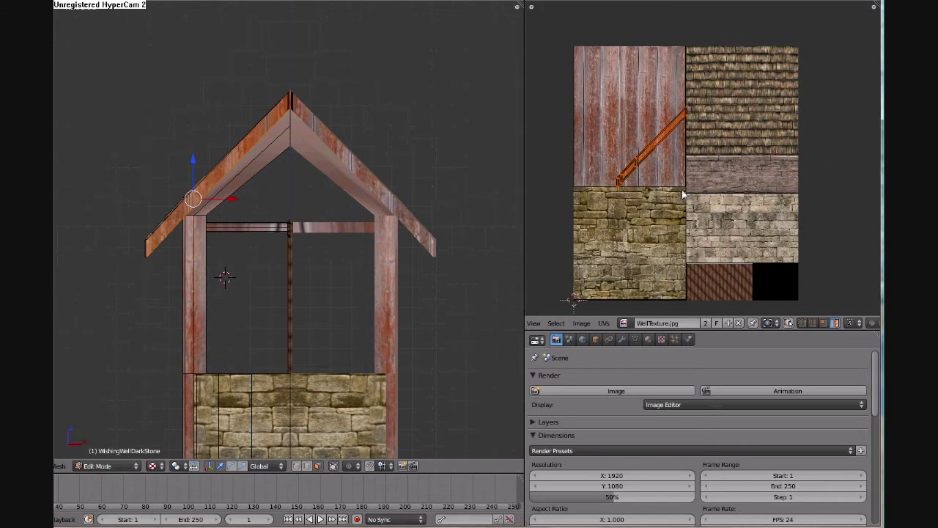
text(r40)
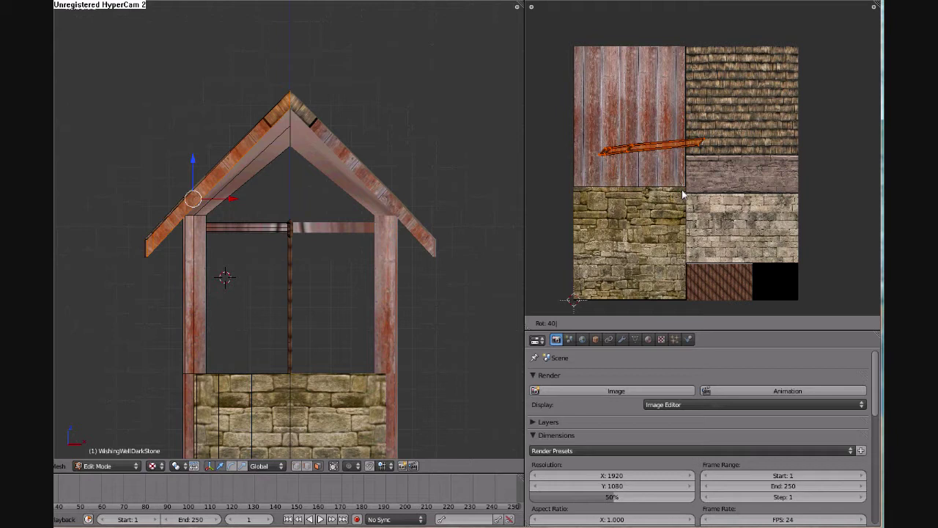
key(Escape)
text(r-40)
key(Return)
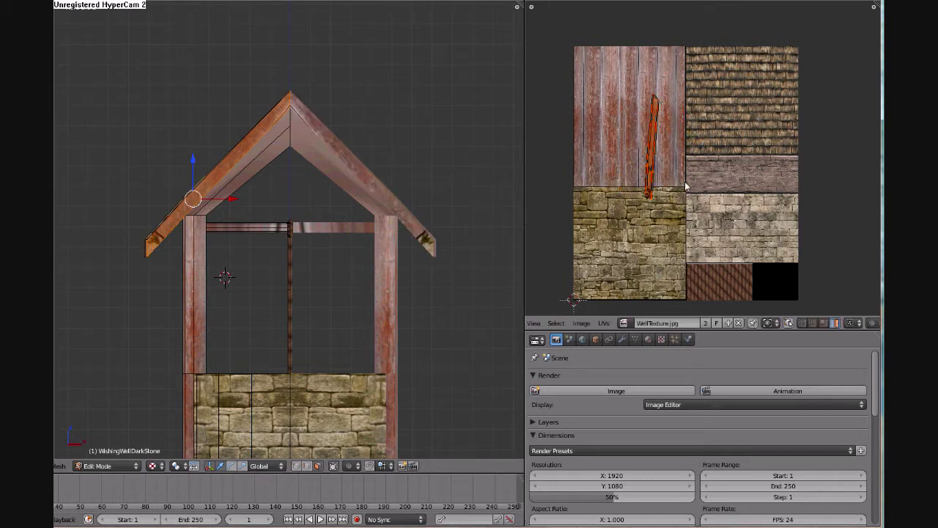
- Move the gable trim UVs up onto the red wood area, straighten them with a small rotation and deselect everything
key(g)
click(685, 164)
key(r)
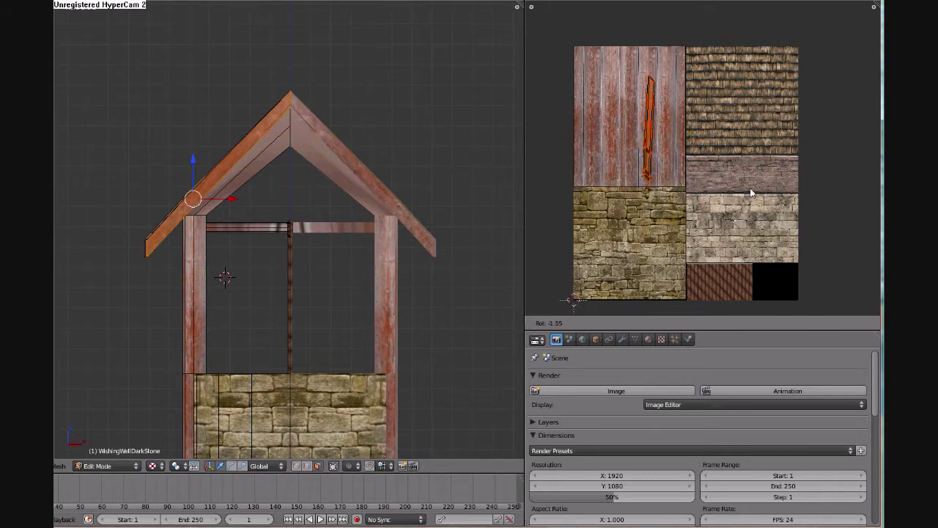
click(759, 187)
key(g)
click(760, 182)
key(a)
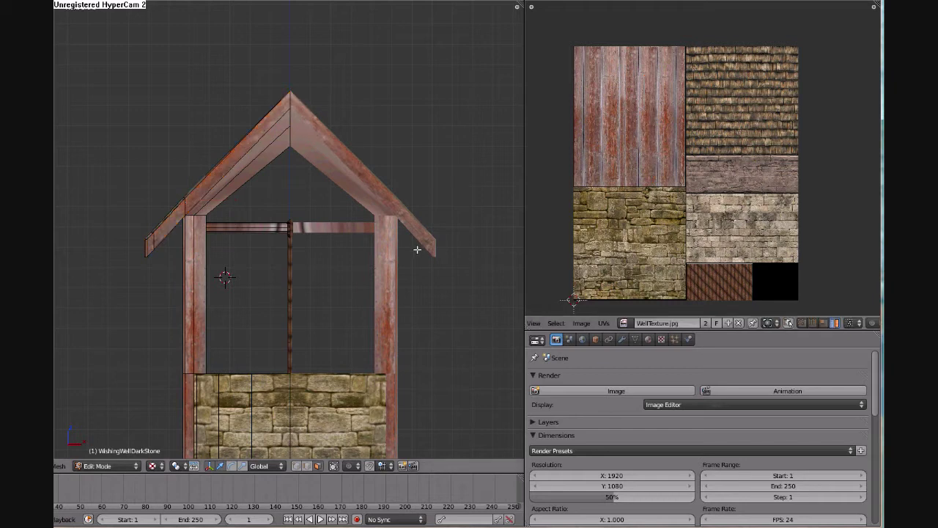
- Select the crossbeam faces under the roof and view them from the front in textured shading
middle_drag(417, 250, 285, 293)
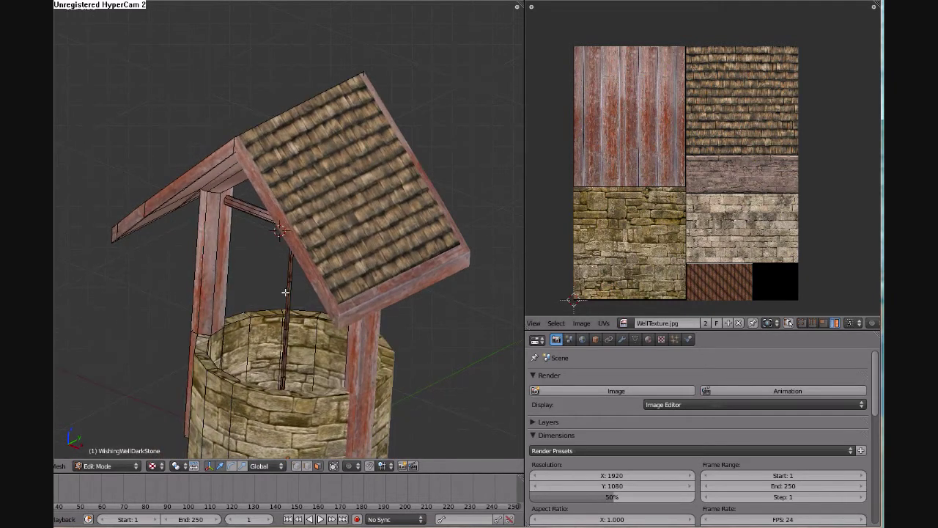
key(KP_1)
key(z)
right_click(245, 219)
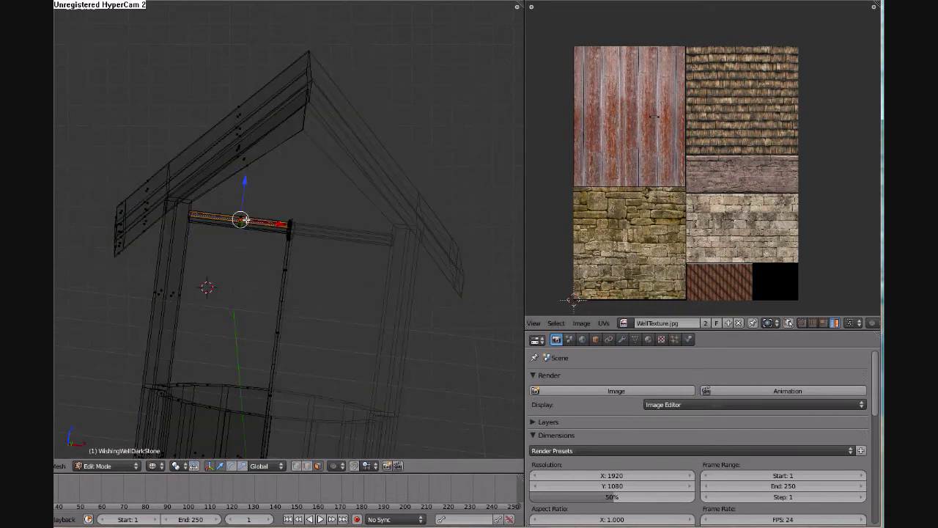
key(z)
click(152, 466)
click(169, 417)
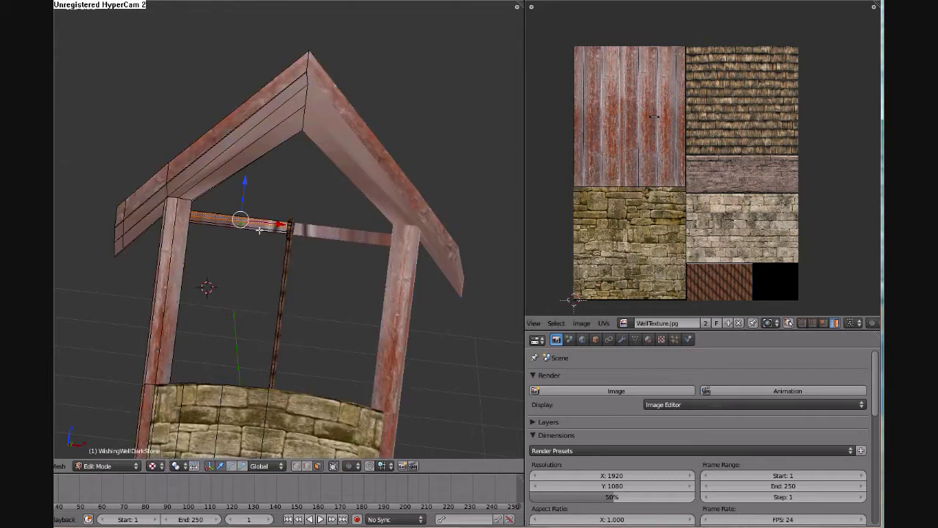
right_click(259, 230)
key(KP_1)
- Try to unwrap the crossbeam with Smart Project and shrink its UVs onto the red plank area
key(u)
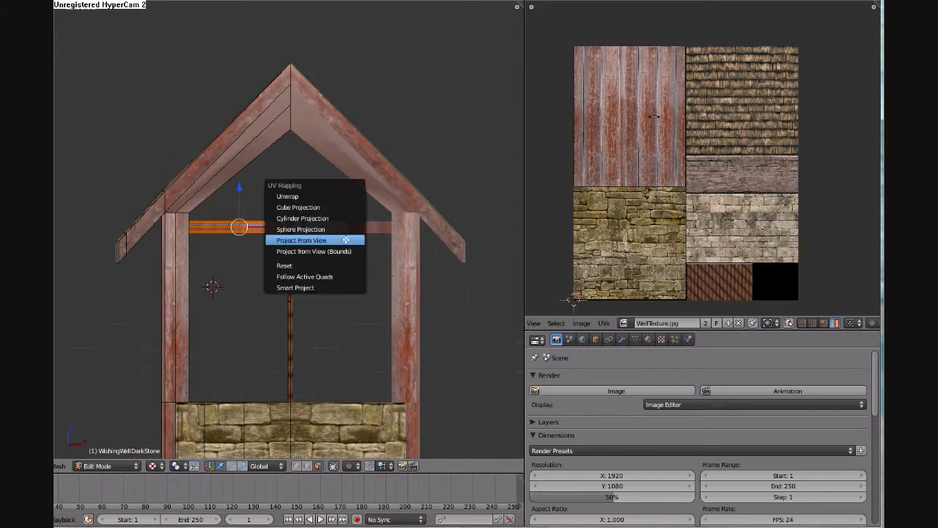
click(333, 286)
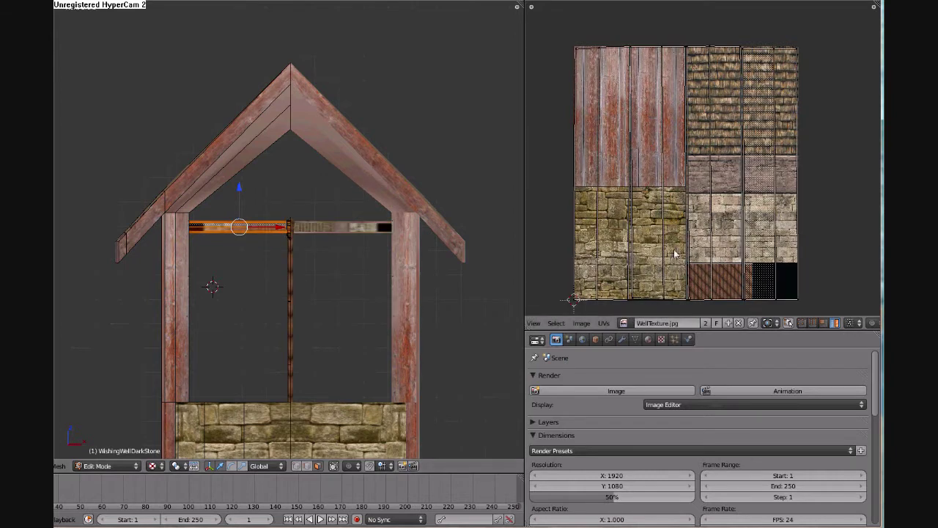
key(a)
key(s)
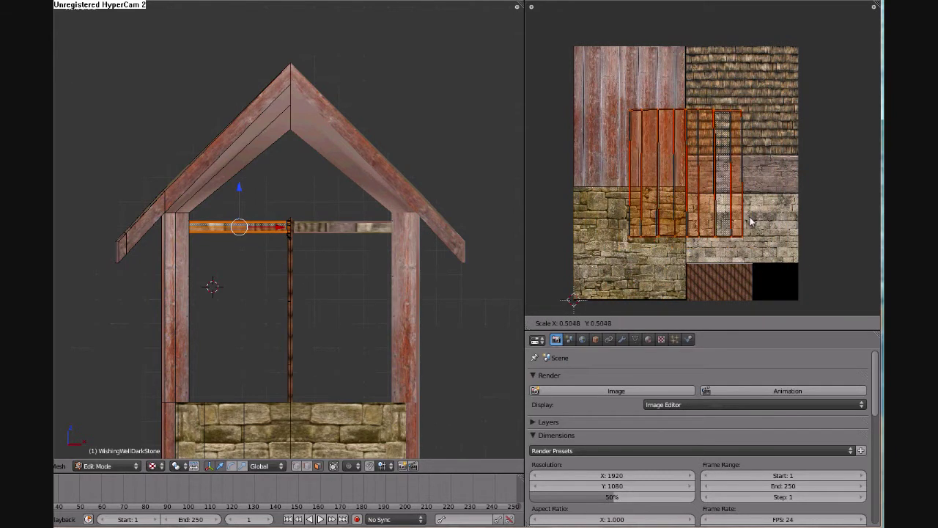
click(724, 204)
key(g)
click(662, 159)
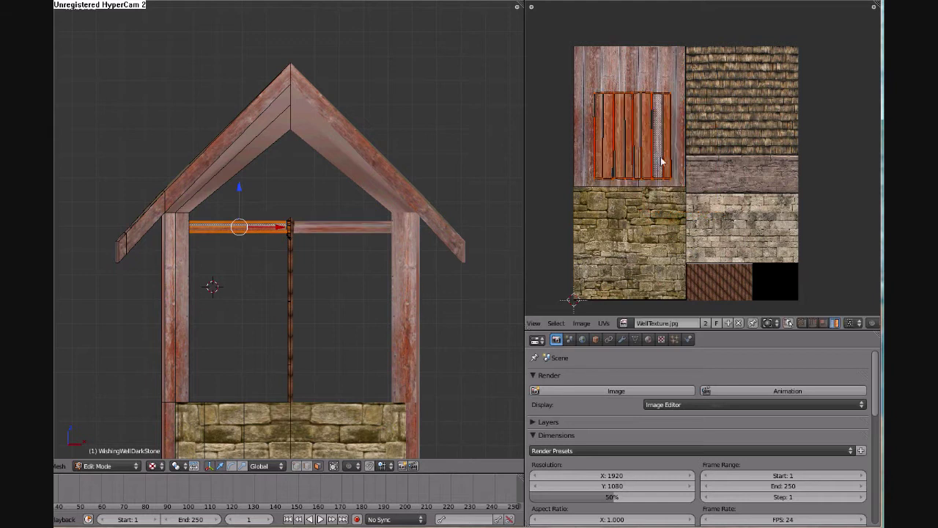
key(s)
click(629, 151)
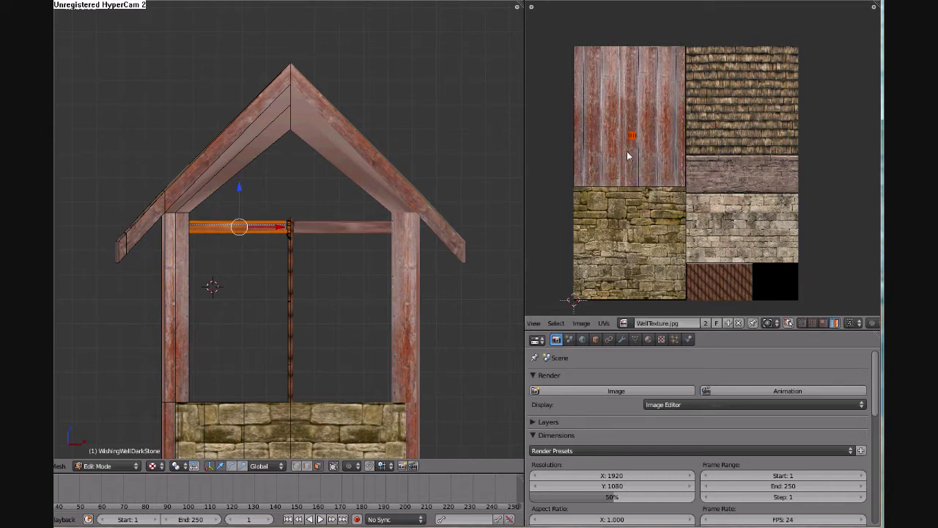
- Project the crossbeam UVs again from the front view and rotate them 90 degrees
key(u)
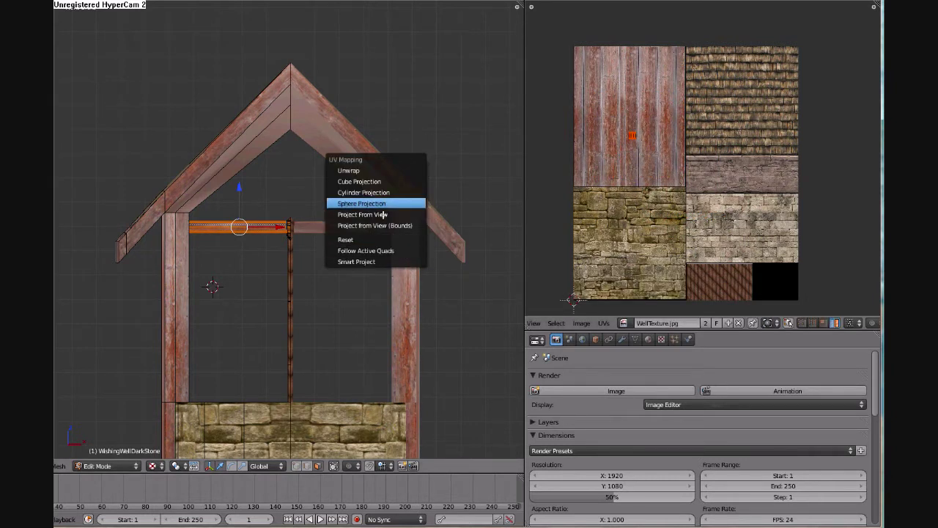
click(382, 192)
text(r90)
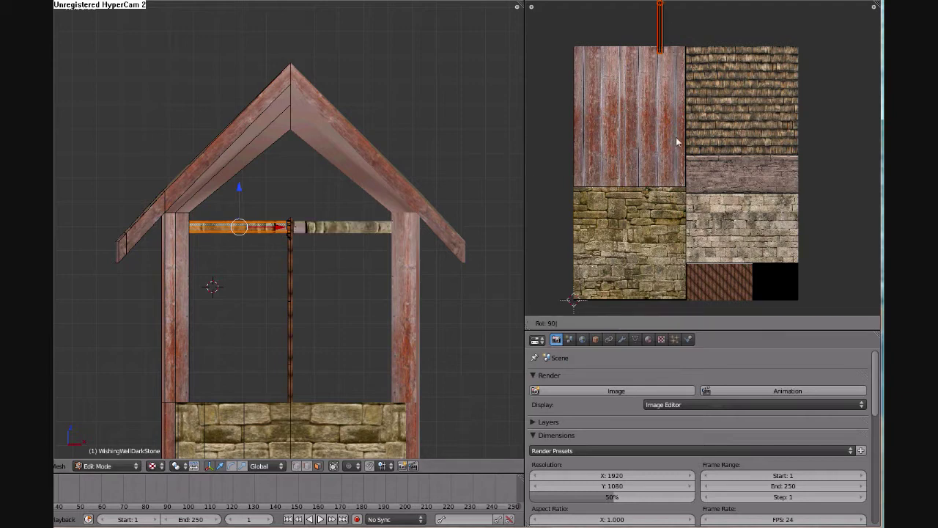
key(Return)
- Move the crossbeam UVs along Y and X onto a red plank in the texture and deselect everything
key(g)
key(y)
click(683, 244)
key(g)
key(x)
click(688, 245)
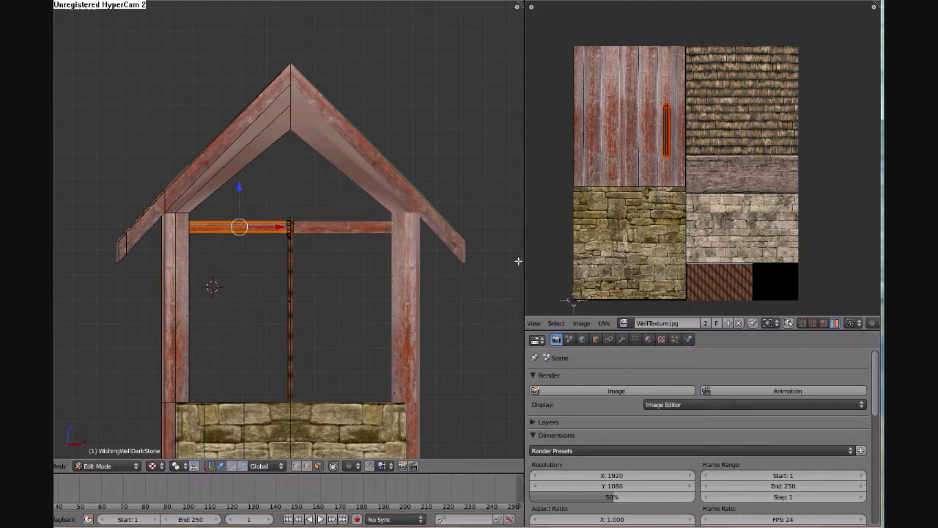
key(a)
- Select the narrow border faces running around the edge of the roof's underside
middle_drag(315, 301, 247, 130)
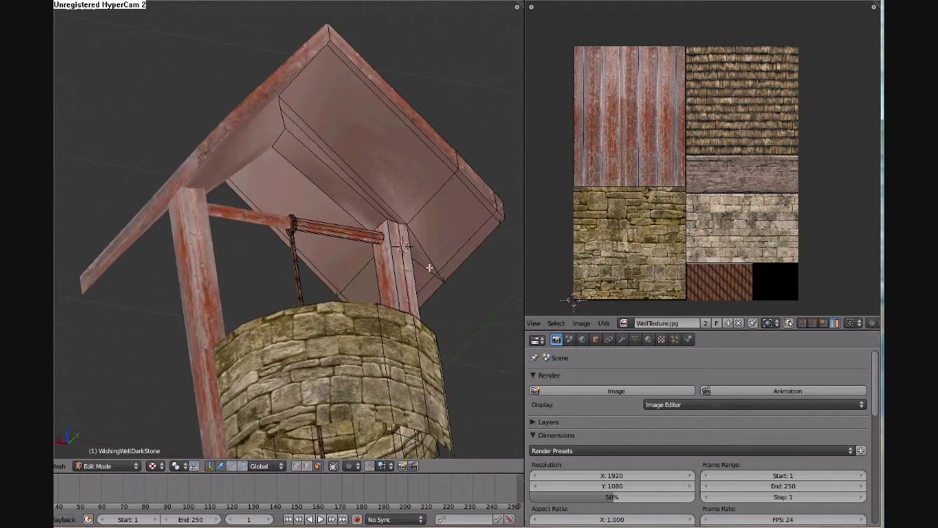
right_click(372, 92)
shift+right_click(481, 198)
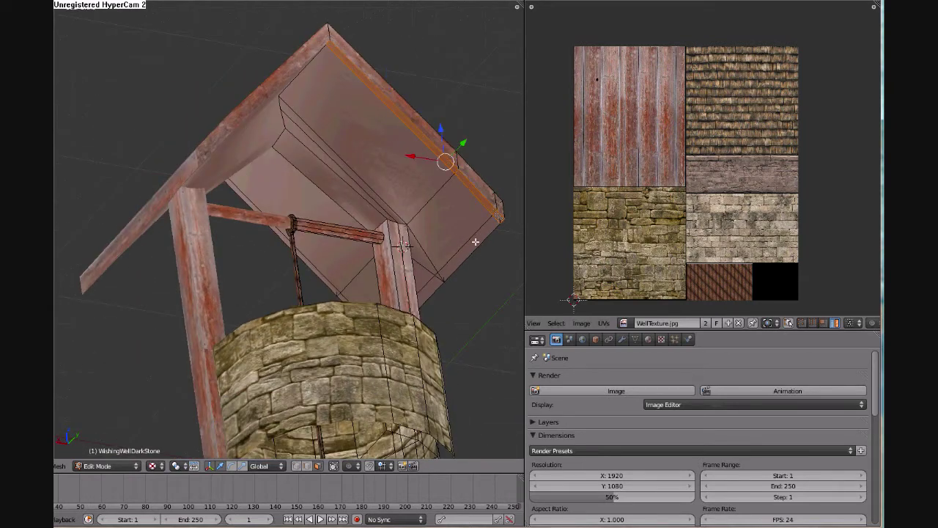
shift+right_click(438, 280)
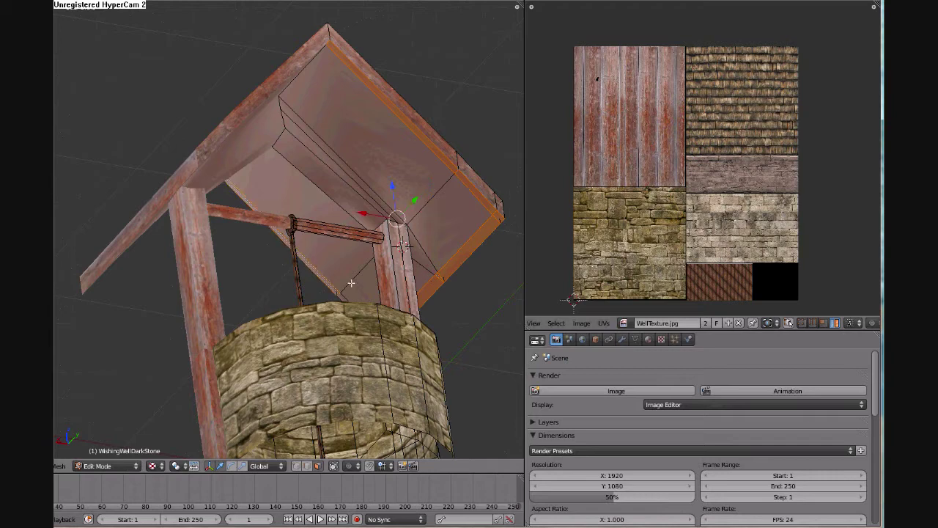
middle_drag(393, 322, 307, 288)
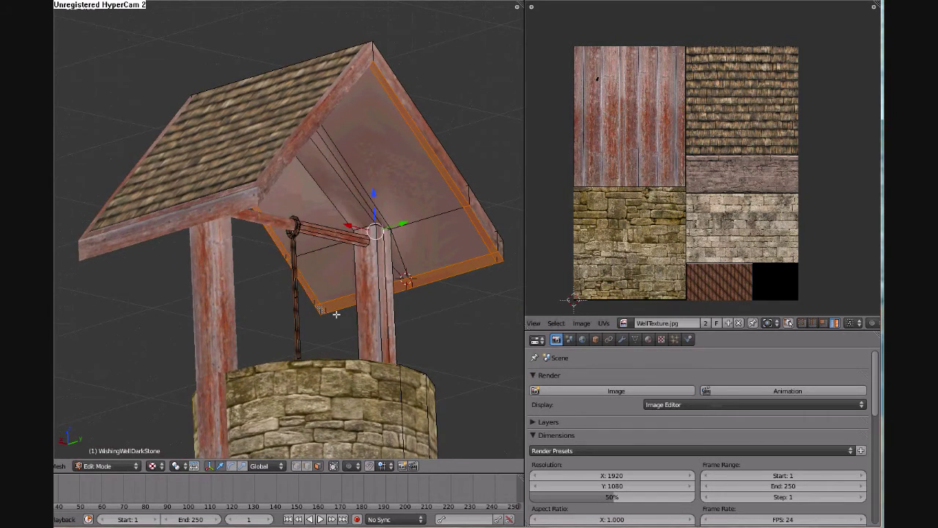
- Project the UVs of the underside border faces from a view facing the roof slope squarely
key(KP_7)
key(KP_4)
key(KP_4)
key(KP_4)
key(KP_4)
key(KP_4)
key(KP_4)
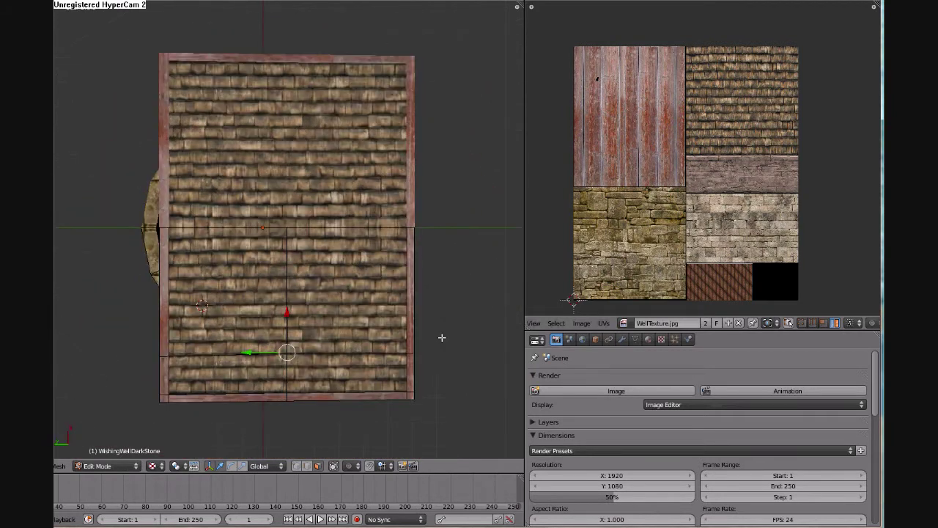
key(KP_2)
key(KP_2)
key(KP_2)
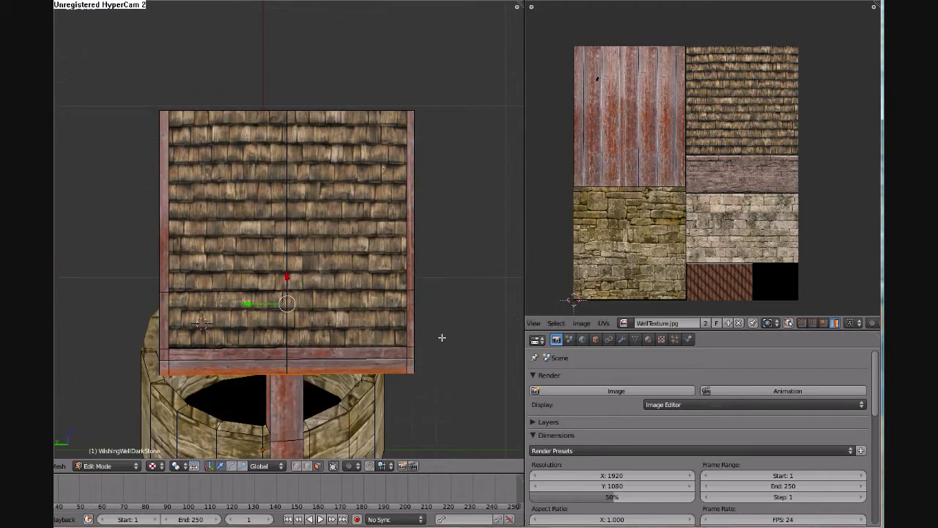
key(u)
click(442, 336)
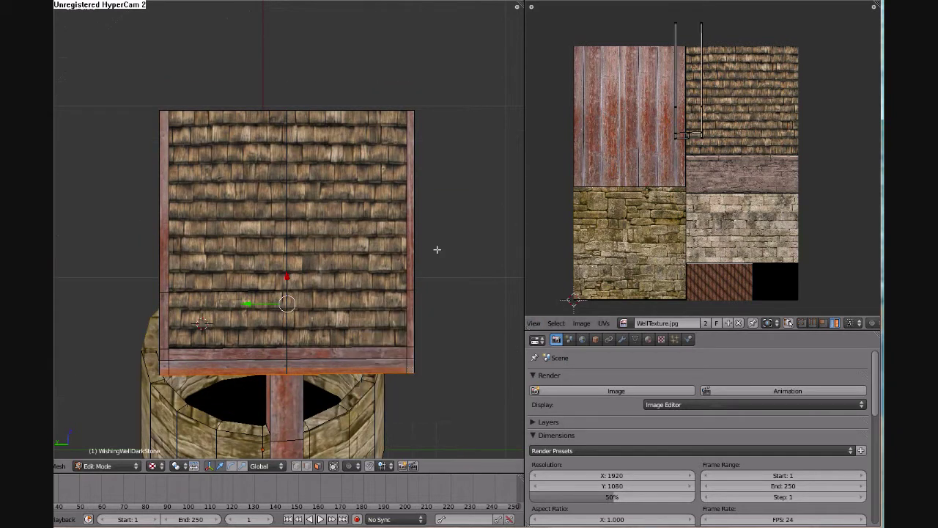
key(u)
click(397, 268)
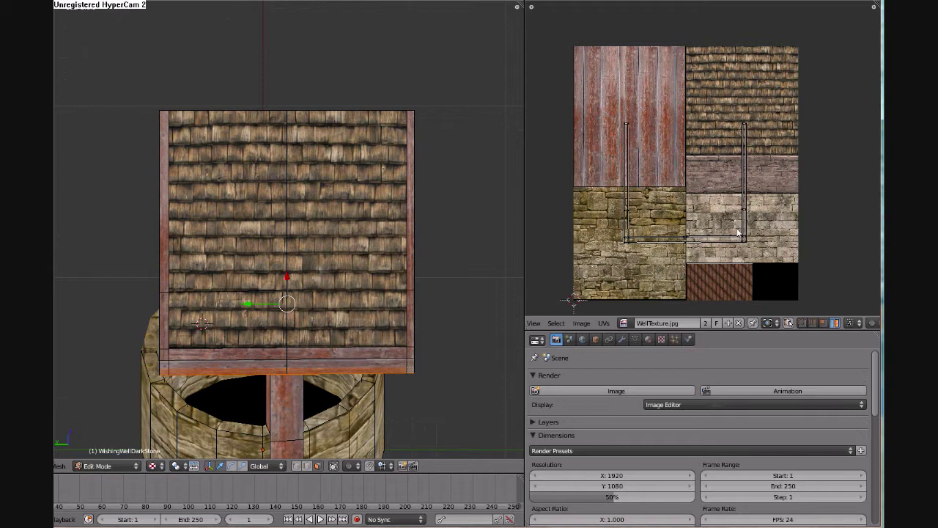
- Move and scale the underside border UVs to fit inside the red wood area, and deselect everything
key(a)
key(g)
click(638, 134)
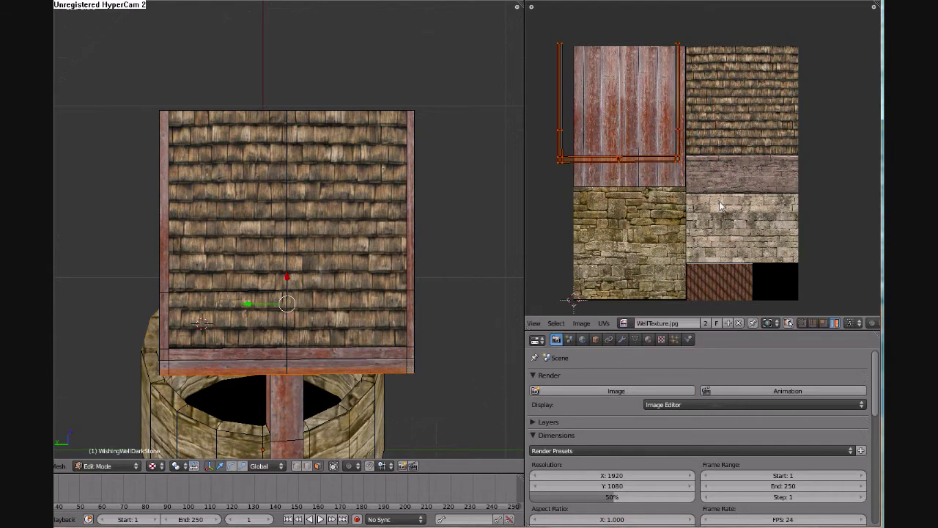
key(s)
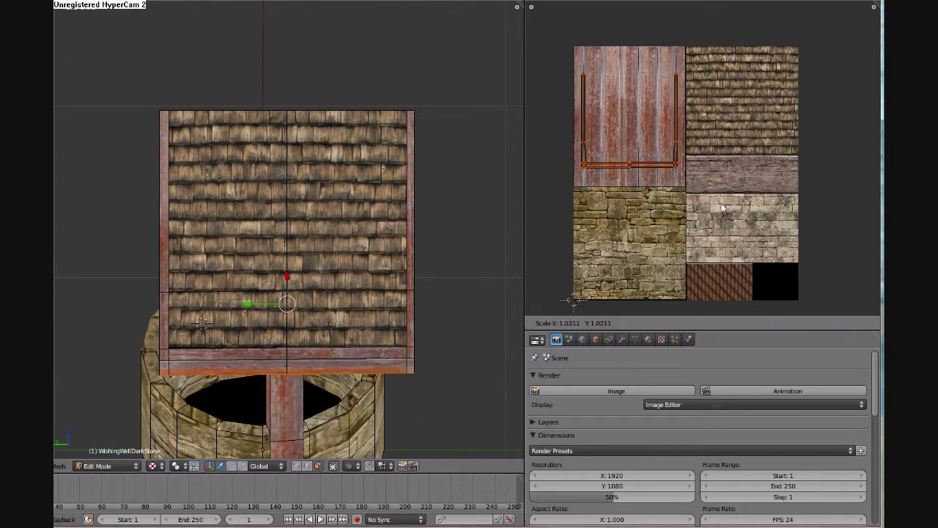
click(726, 207)
key(a)
- Select the inner panel faces on the underside of one roof slope together with the bottom face of its support beam
middle_drag(281, 370, 356, 169)
right_click(341, 170)
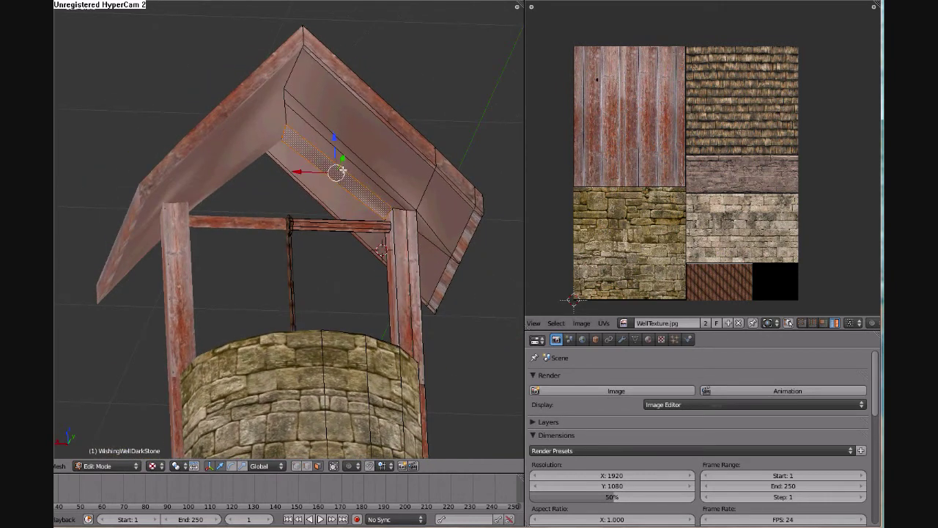
right_click(347, 155)
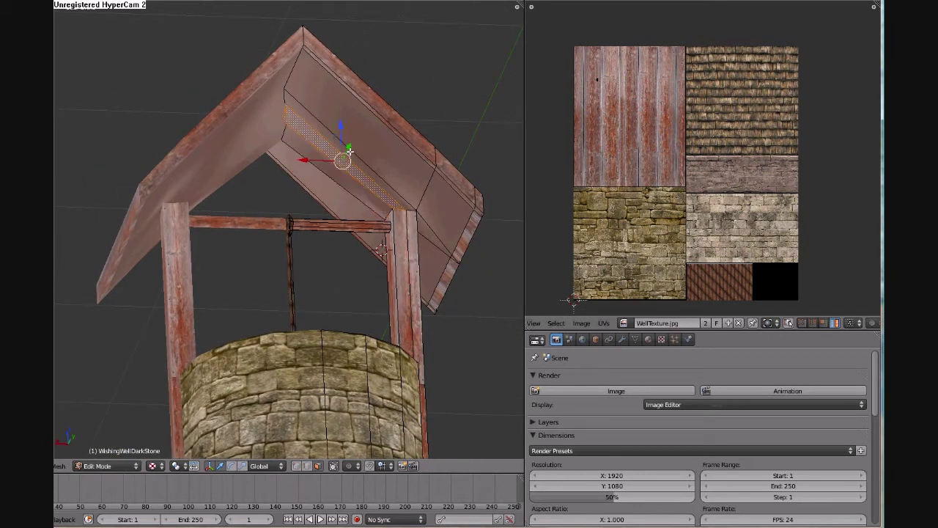
right_click(354, 145)
right_click(366, 143)
shift+right_click(436, 178)
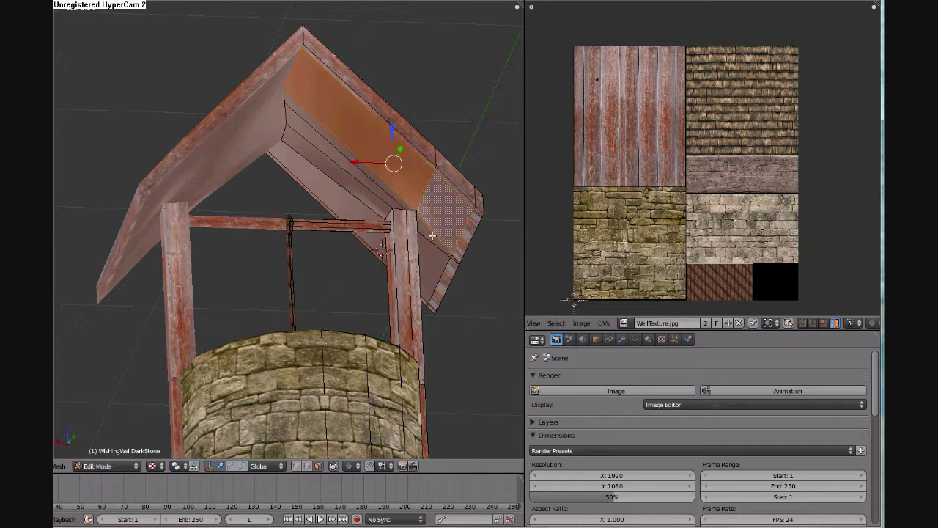
shift+right_click(432, 232)
shift+right_click(339, 195)
shift+right_click(366, 192)
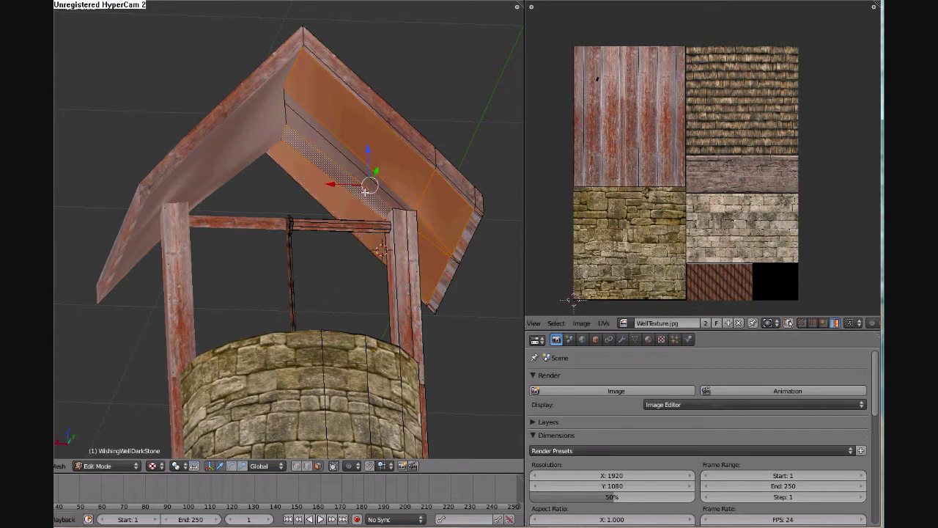
- Project the UVs of the selected underside panel and beam faces from a view facing the roof slope squarely
key(KP_7)
key(KP_4)
key(KP_4)
key(KP_4)
key(KP_4)
key(KP_4)
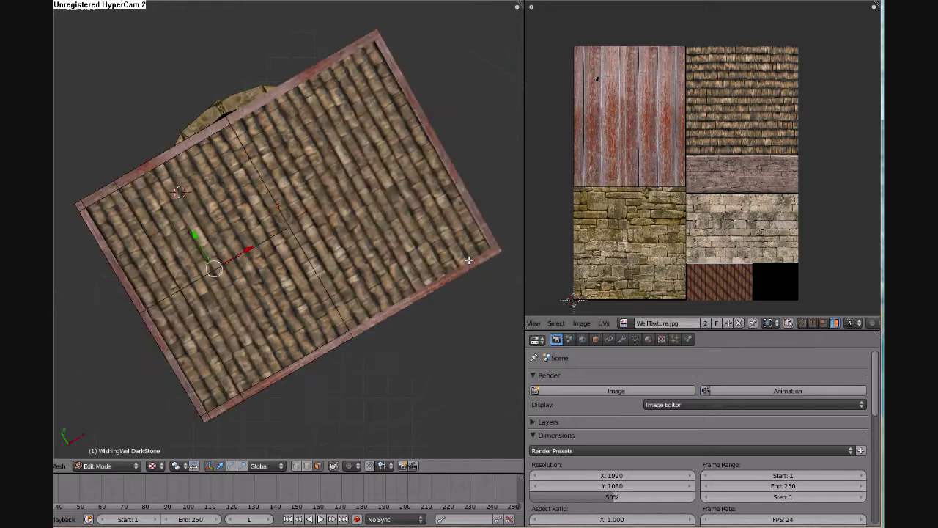
key(KP_4)
key(KP_2)
key(KP_2)
key(KP_2)
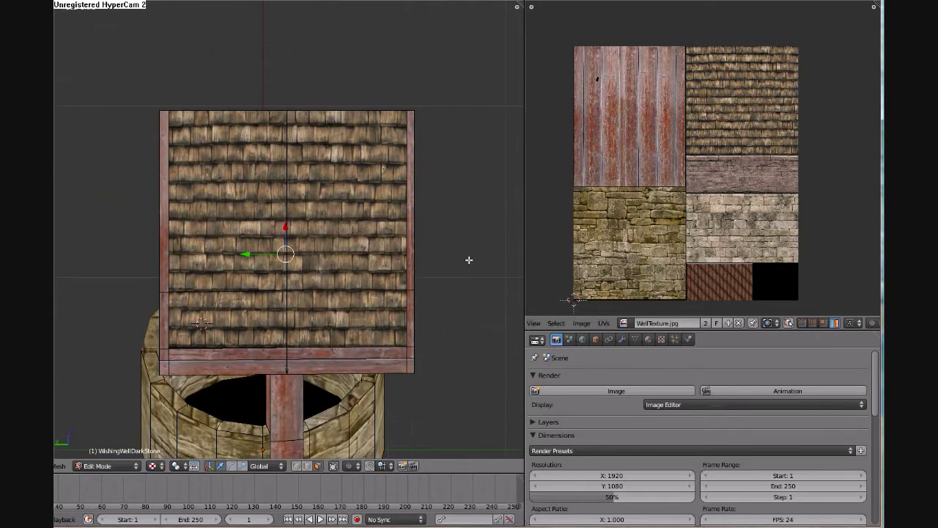
key(u)
click(469, 260)
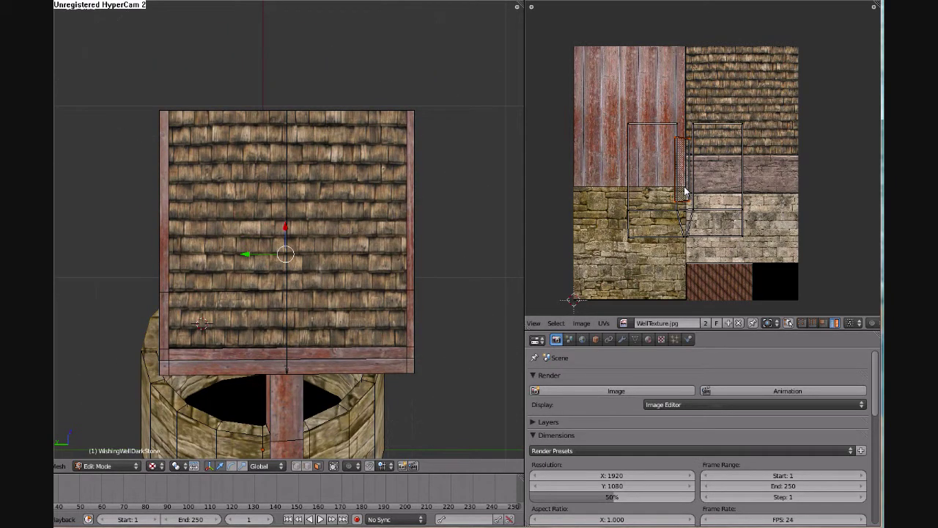
- Place the beam face's UVs on the red planks, and move and scale the underside panel UVs to fit the shingle area
key(g)
click(670, 143)
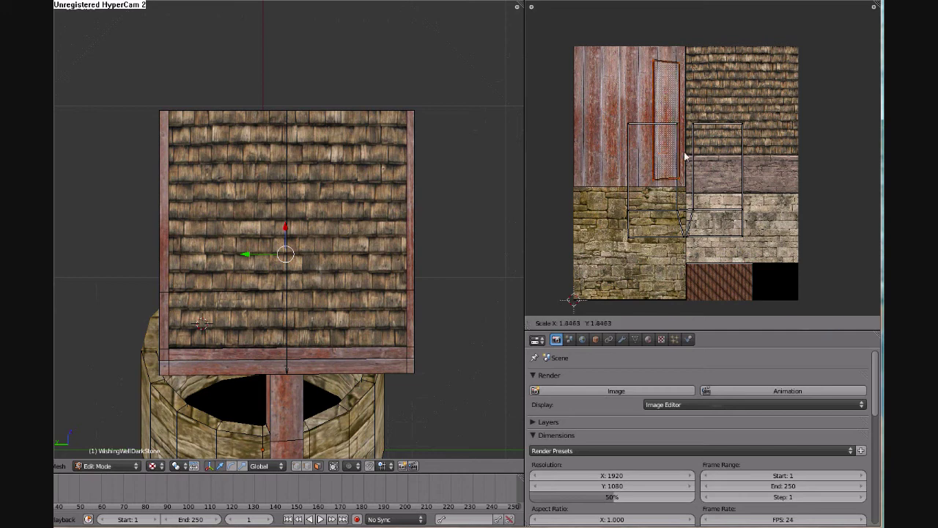
right_click(704, 204)
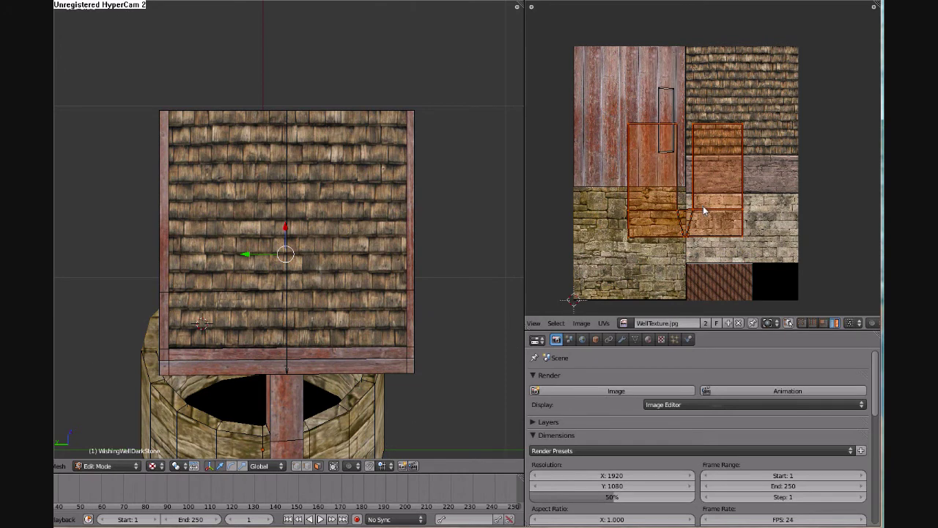
key(g)
click(760, 135)
key(s)
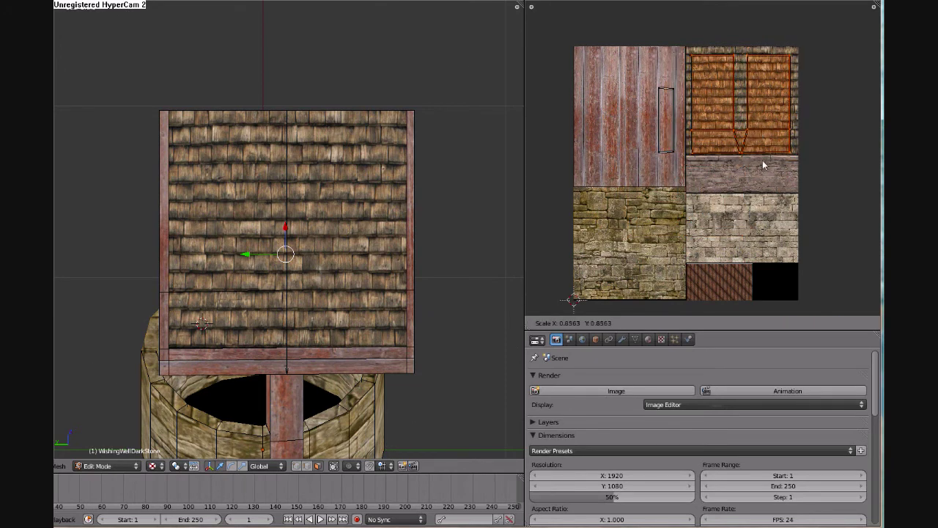
click(767, 154)
- Select both side faces of the support beam under the roof slope and project their UVs from the front view
middle_drag(322, 315, 369, 191)
right_click(239, 193)
shift+right_click(368, 191)
shift+right_click(374, 178)
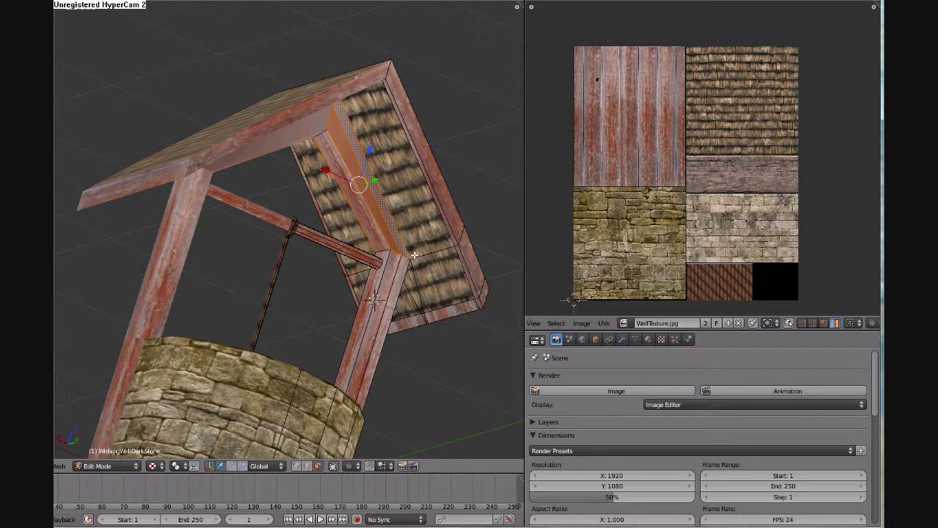
key(KP_1)
key(u)
click(389, 251)
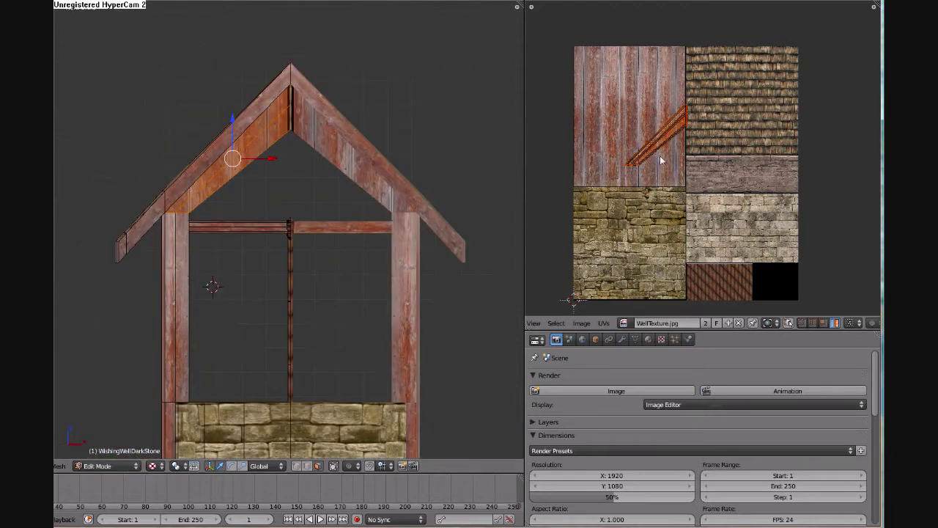
- Rotate the beam side UVs by about -46° to stand upright, move them onto a red plank, and deselect everything
key(r)
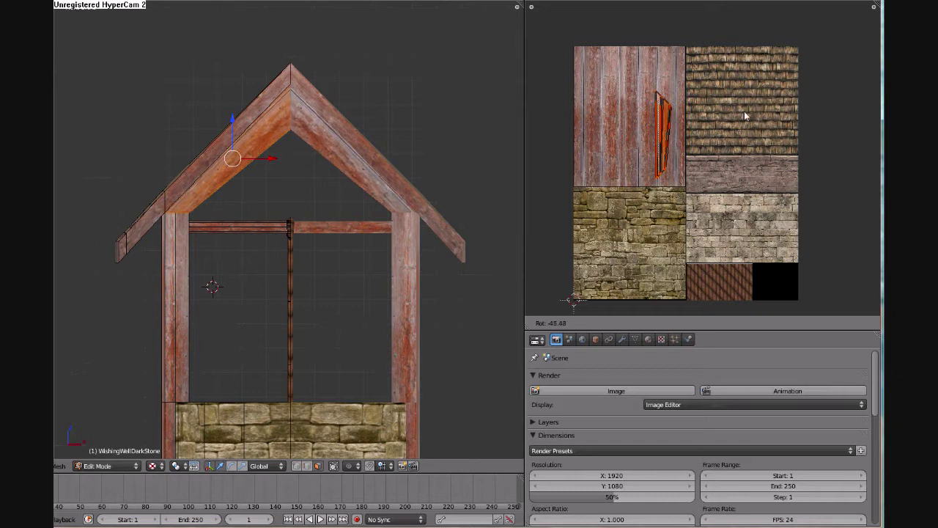
click(744, 110)
key(g)
click(728, 105)
key(a)
- Select the faces along the roof's lower border edge, rotate their UVs by 90°, place them on a red plank, and deselect everything
middle_drag(403, 256, 166, 284)
alt+right_click(151, 295)
shift+right_click(163, 308)
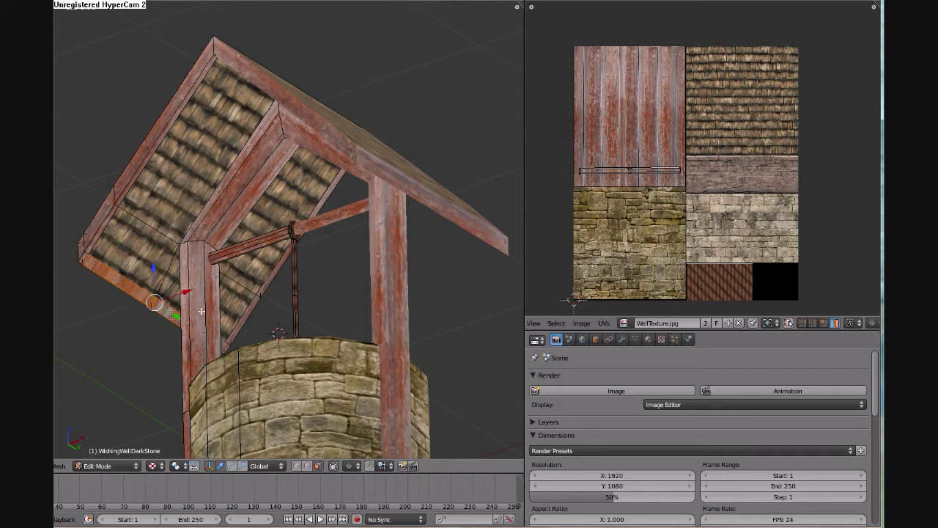
text(r90)
key(Return)
key(g)
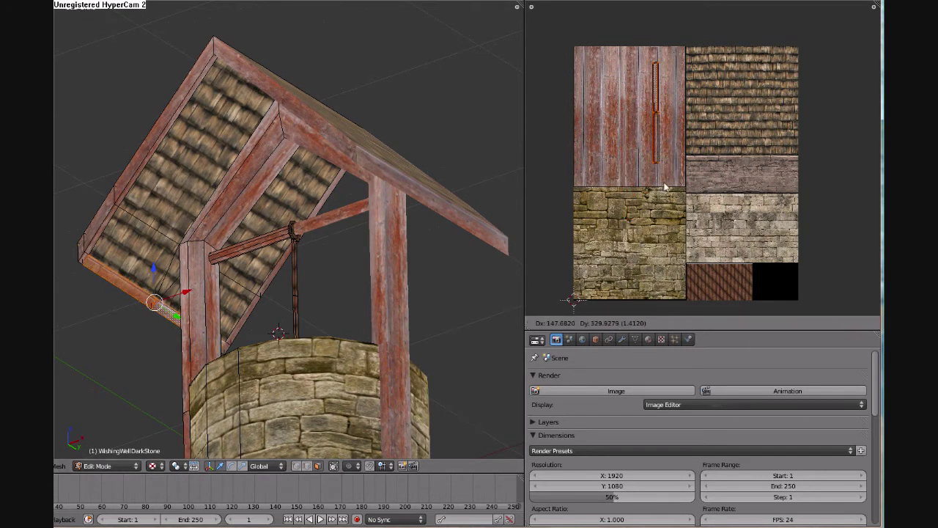
click(654, 194)
key(a)
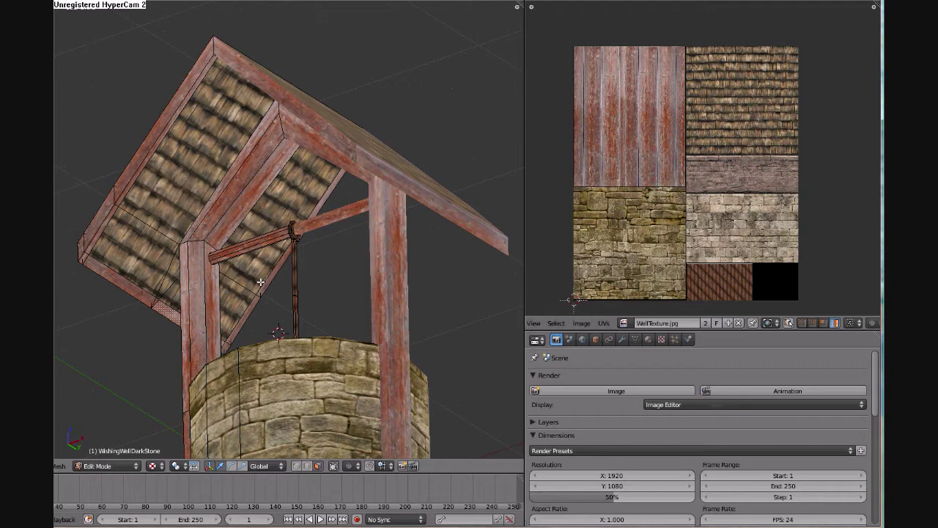
- Select all the shingled panel faces on the underside of the roof slope
middle_drag(283, 328, 227, 260)
right_click(134, 258)
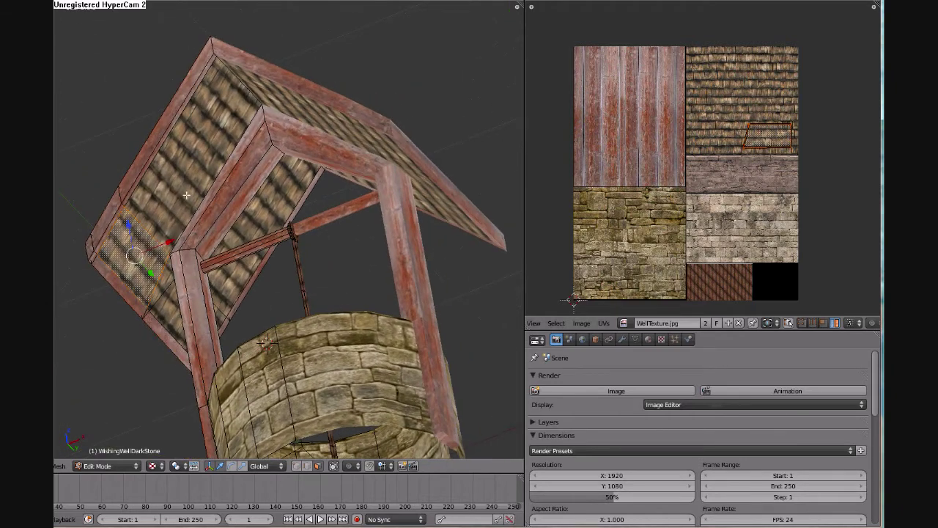
shift+right_click(167, 197)
shift+right_click(184, 313)
right_click(153, 262)
shift+right_click(169, 196)
shift+right_click(164, 310)
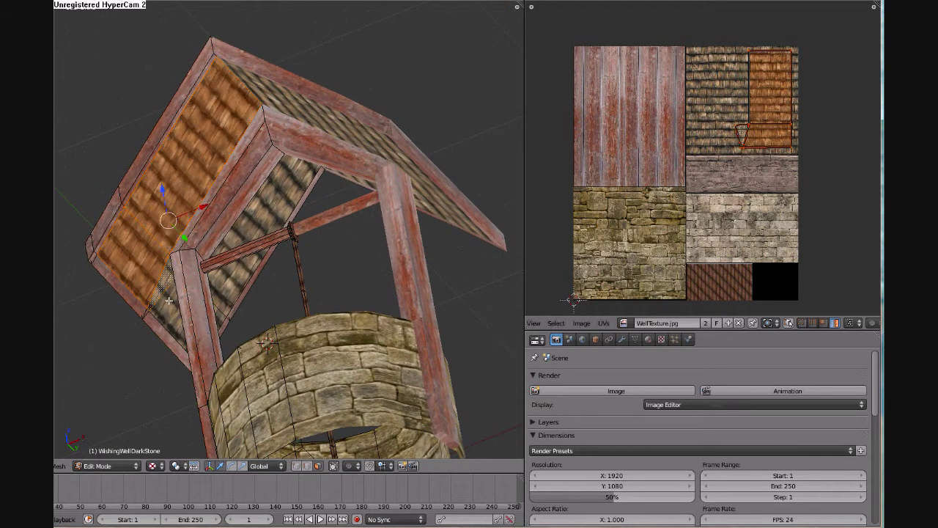
shift+right_click(235, 269)
- Scale up the underside panel UVs to fill the width of the shingle area and adjust their position along Y
key(s)
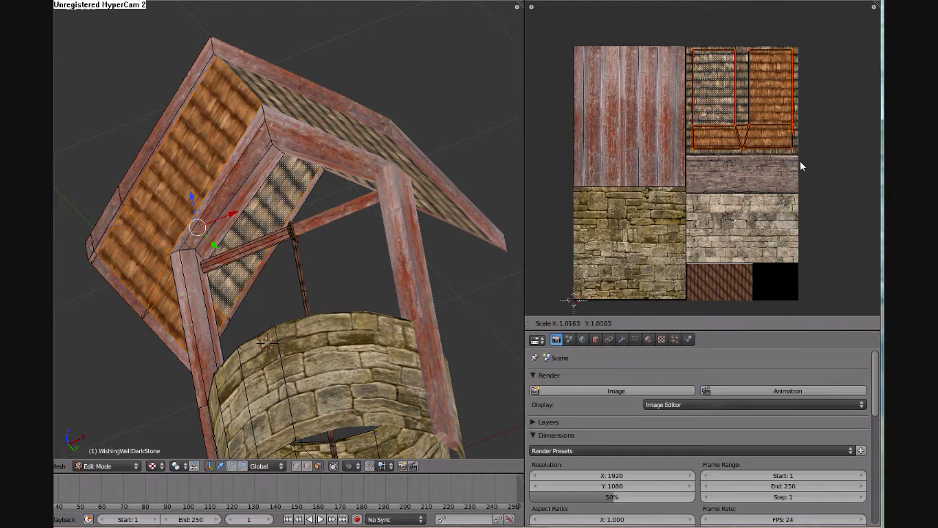
key(g)
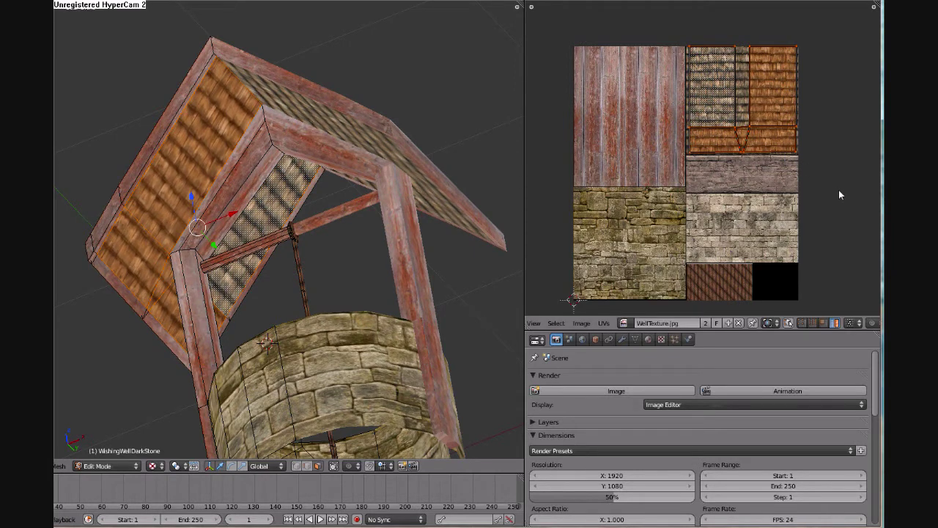
key(x)
key(y)
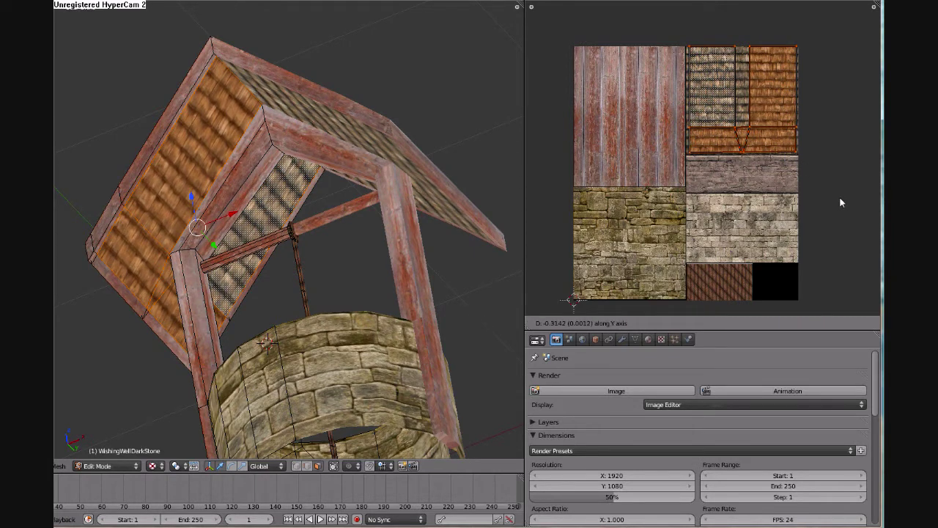
click(837, 210)
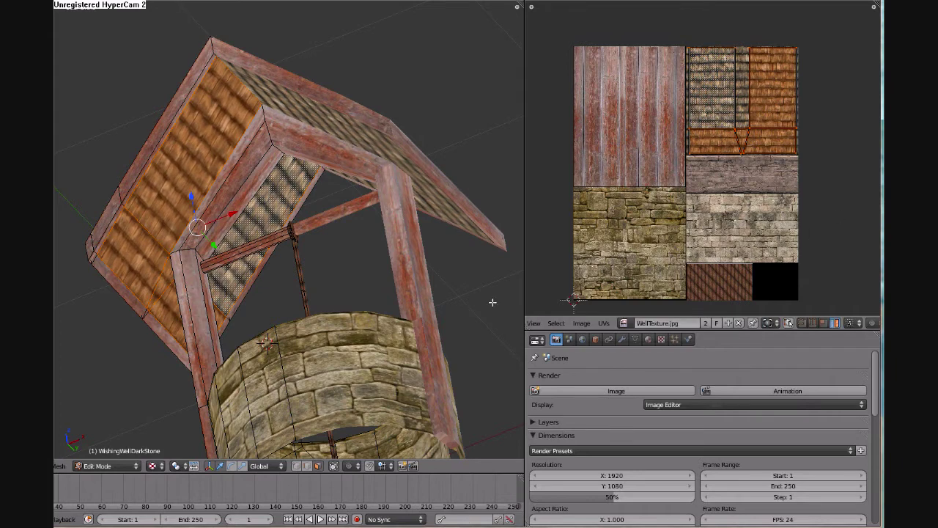
- Move the underside panel UVs along X onto the red wood planks and switch the well to Object Mode
mouse_move(320, 266)
middle_down()
mouse_move(394, 326)
mouse_move(323, 264)
middle_up()
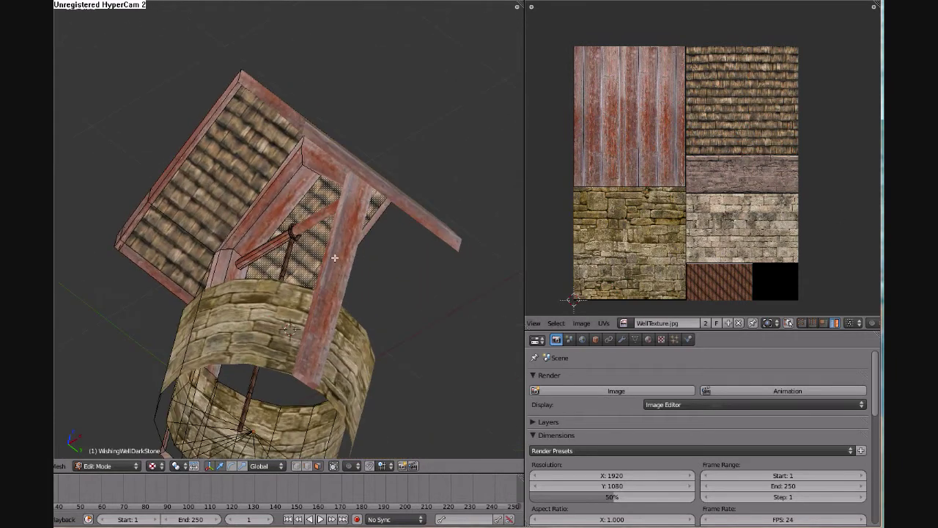
key(g)
key(x)
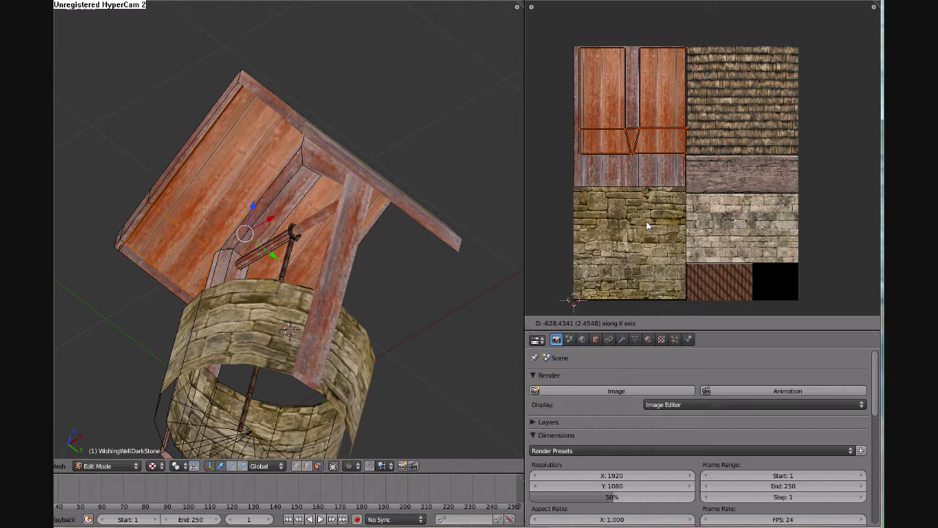
click(645, 226)
middle_drag(351, 277, 308, 352)
click(109, 465)
click(102, 453)
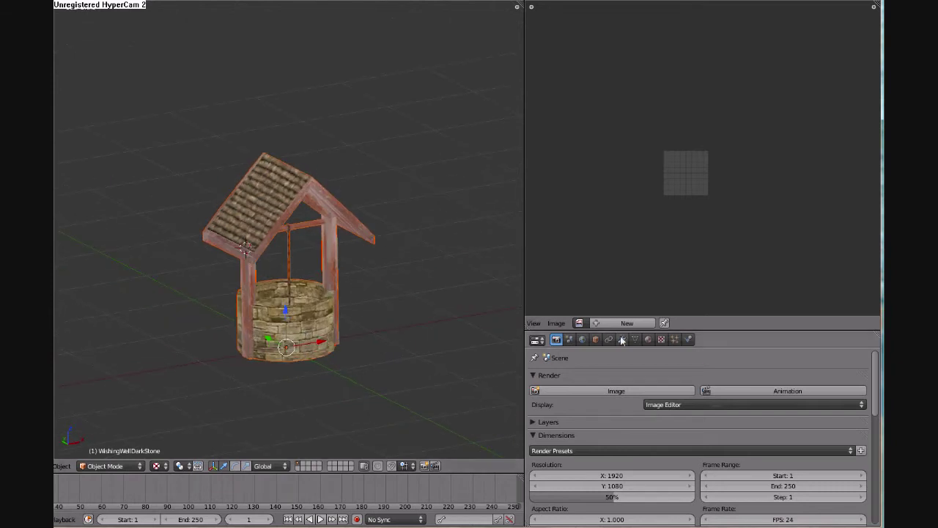
- Remove the well's material slot and check its texture and material settings
scroll(372, 350, up, 1)
shift+middle_drag(327, 315, 328, 283)
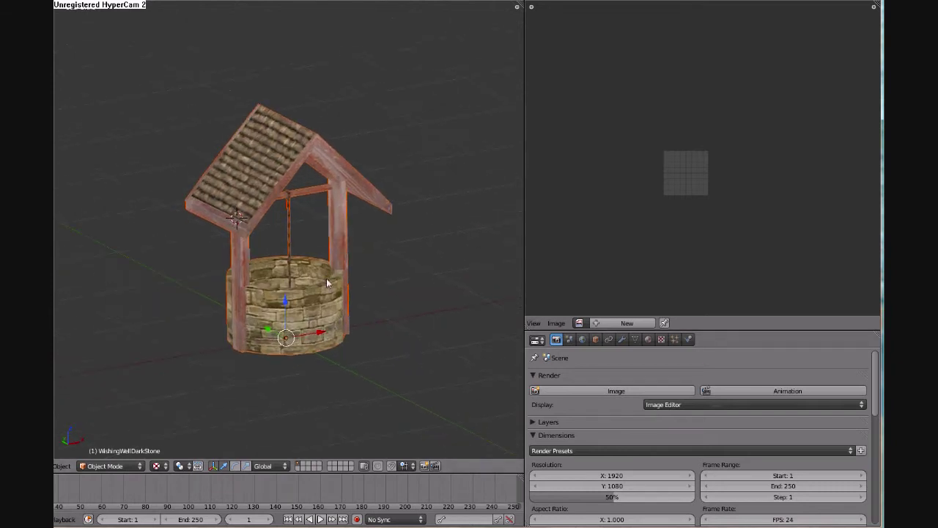
click(648, 339)
click(862, 390)
click(661, 339)
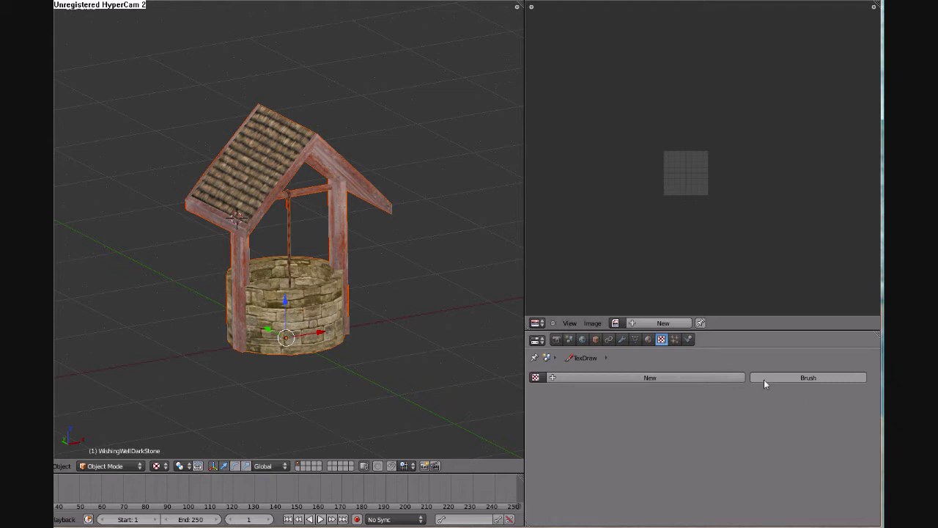
click(649, 339)
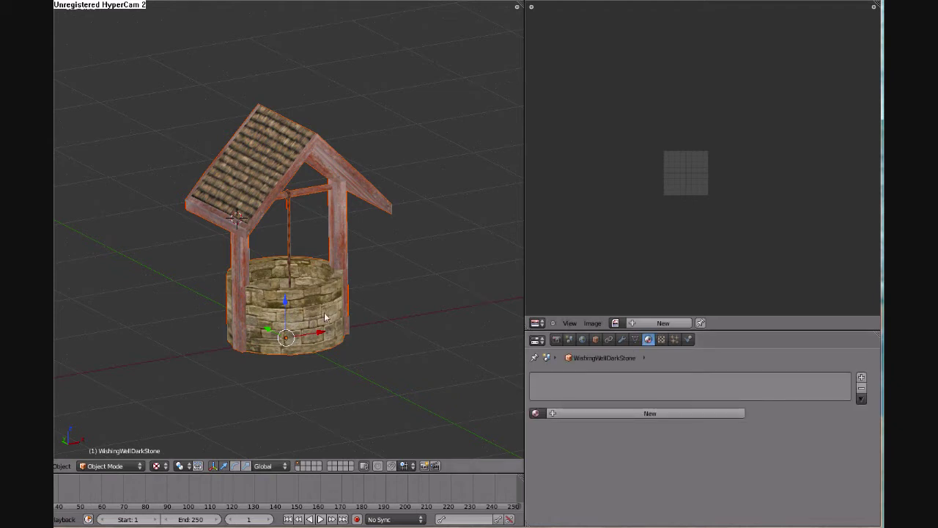
- Render the scene to examine how the well looks, and clear the render result from the image editor
click(65, 2)
click(103, 4)
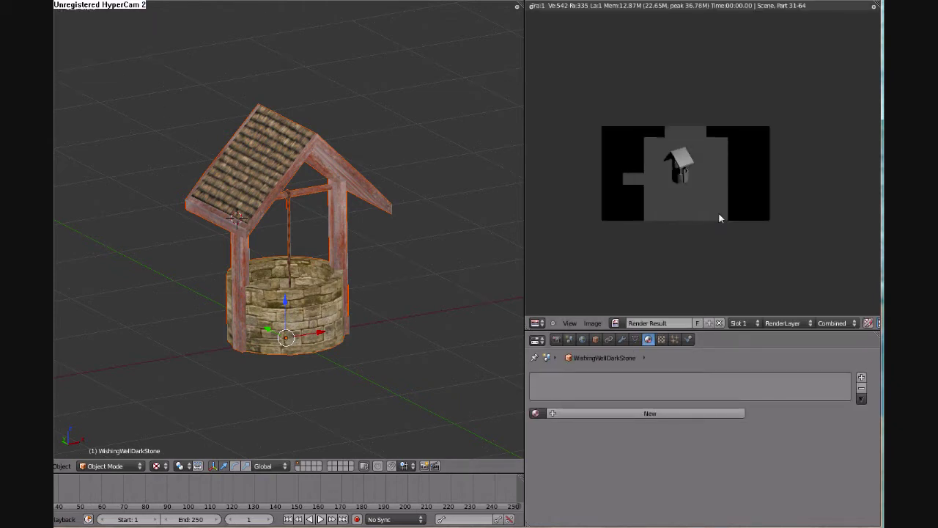
scroll(715, 215, up, 3)
scroll(727, 215, up, 3)
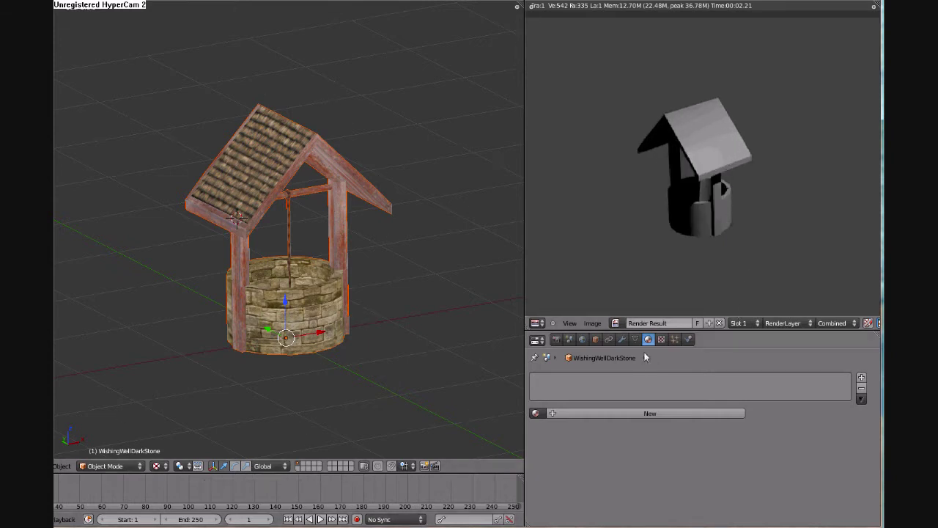
click(719, 323)
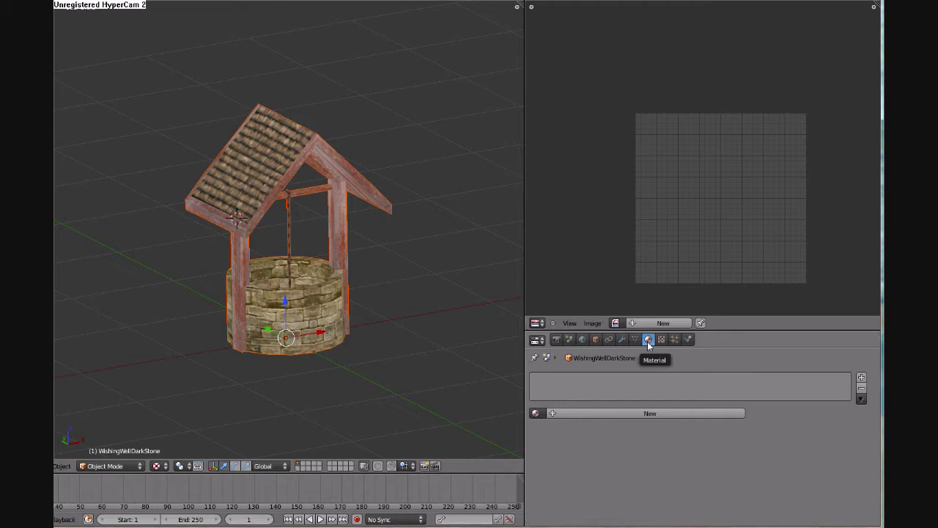
- Change the image editor to an Outliner and shrink it to give the Properties editor below more height
click(544, 323)
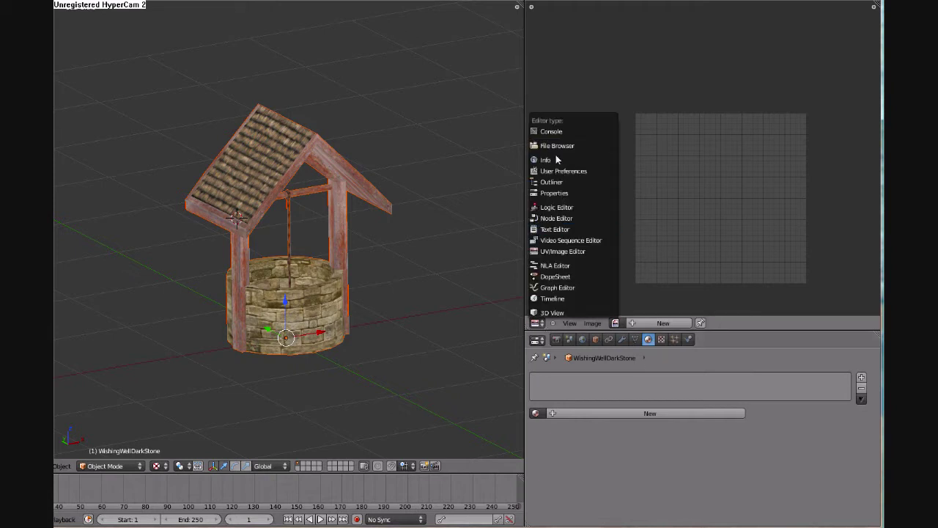
click(564, 184)
drag(702, 330, 695, 97)
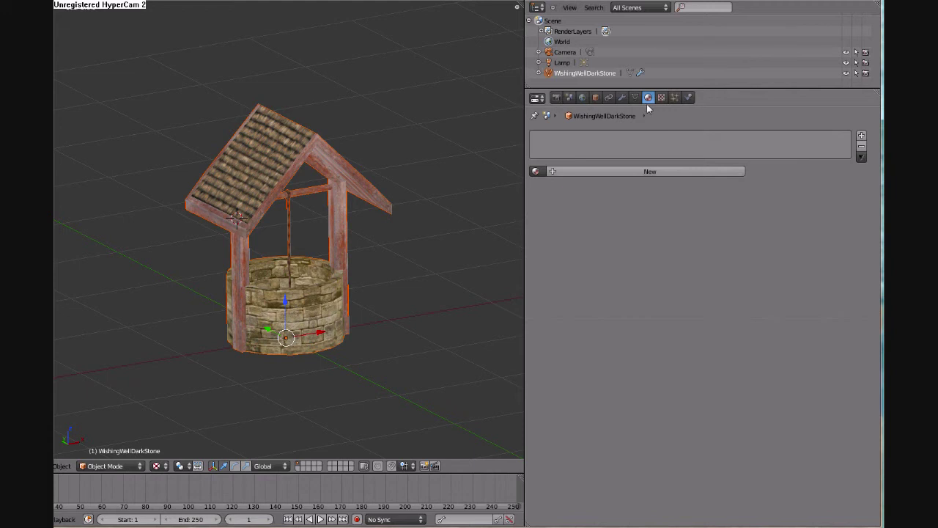
click(537, 98)
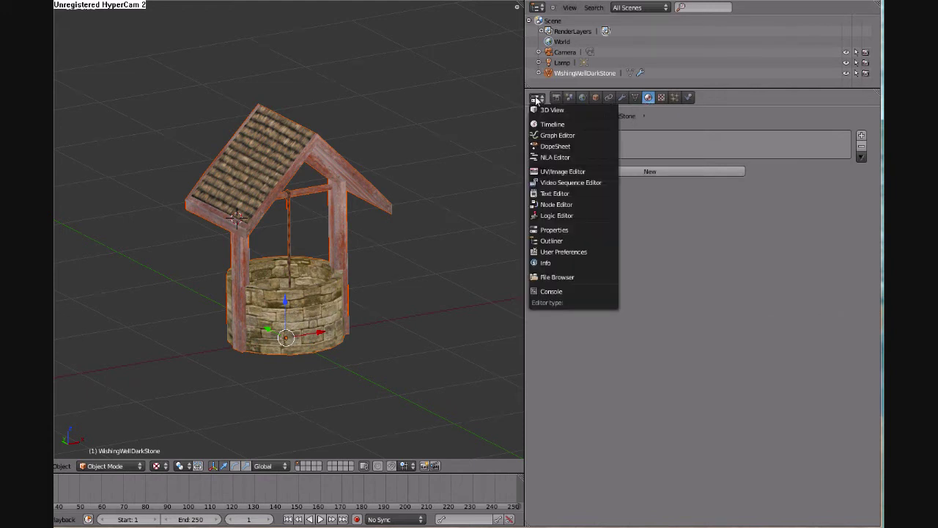
click(548, 231)
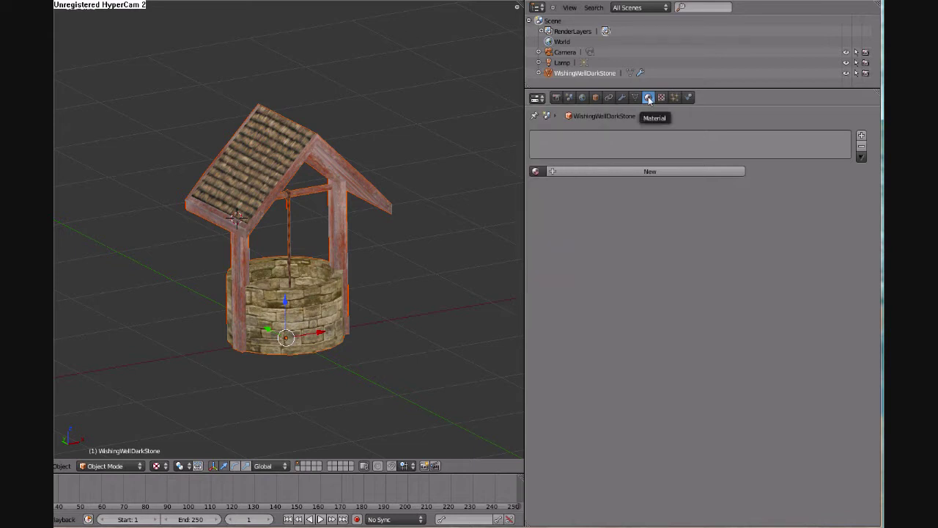
- Add a new material to the well and give it a new texture of type Image or Movie
click(604, 170)
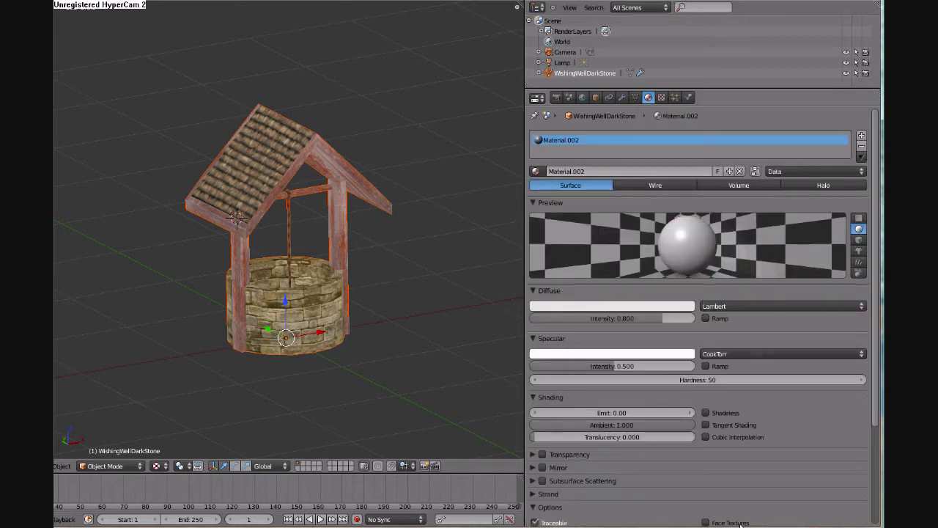
click(663, 99)
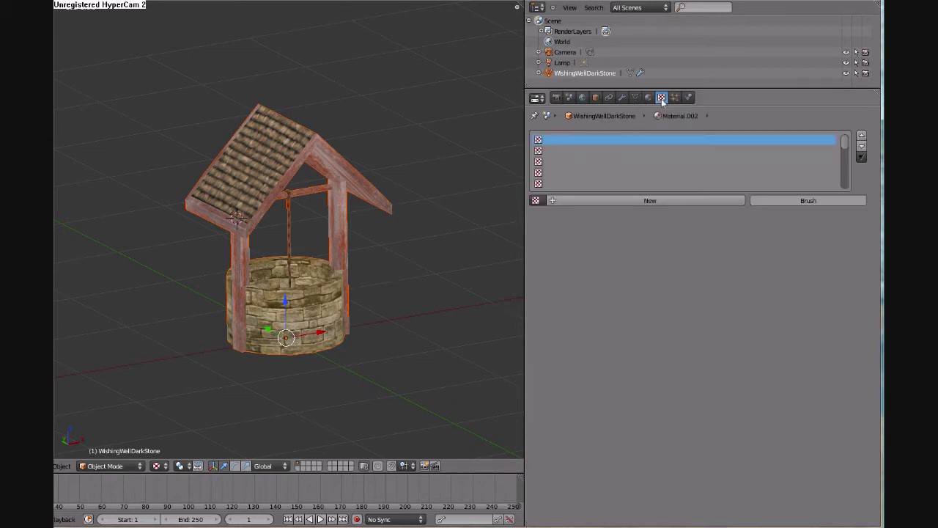
click(581, 200)
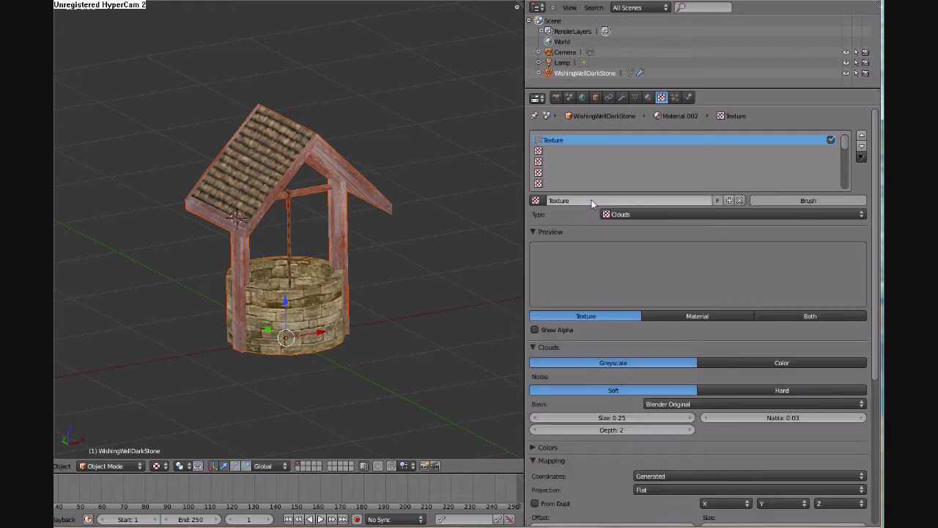
click(650, 215)
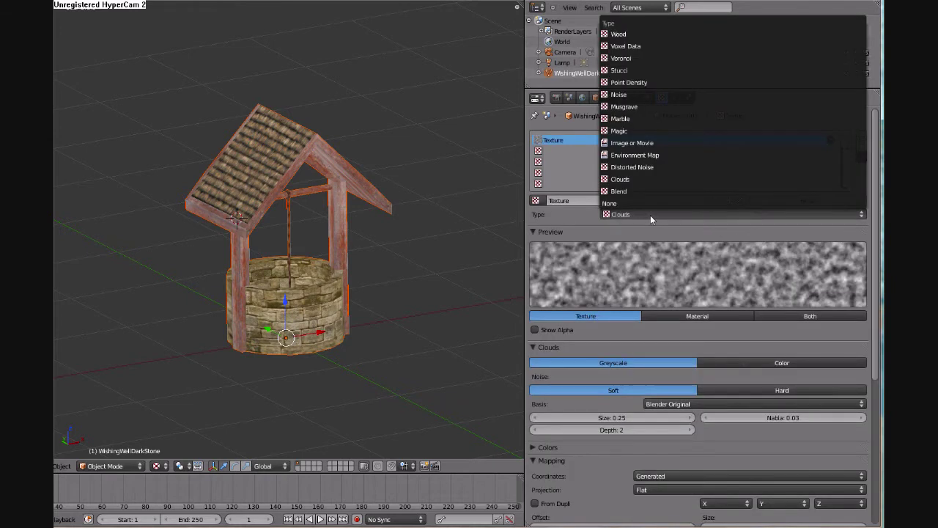
click(639, 145)
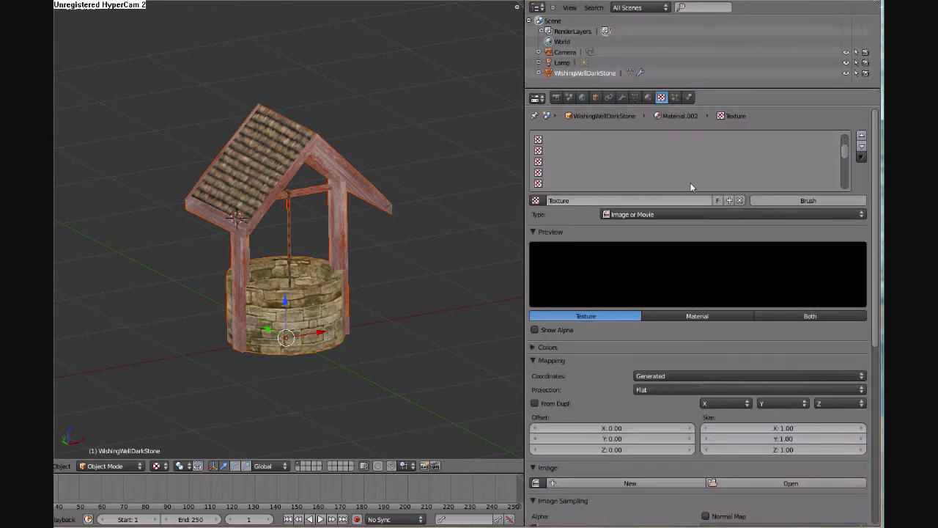
- Set the texture's mapping coordinates to UV
scroll(693, 286, down, 2)
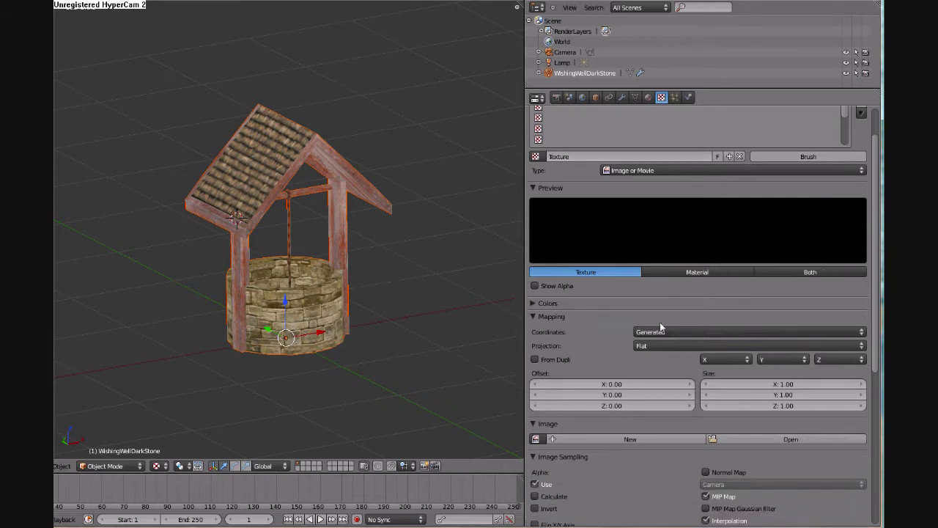
click(654, 332)
click(649, 285)
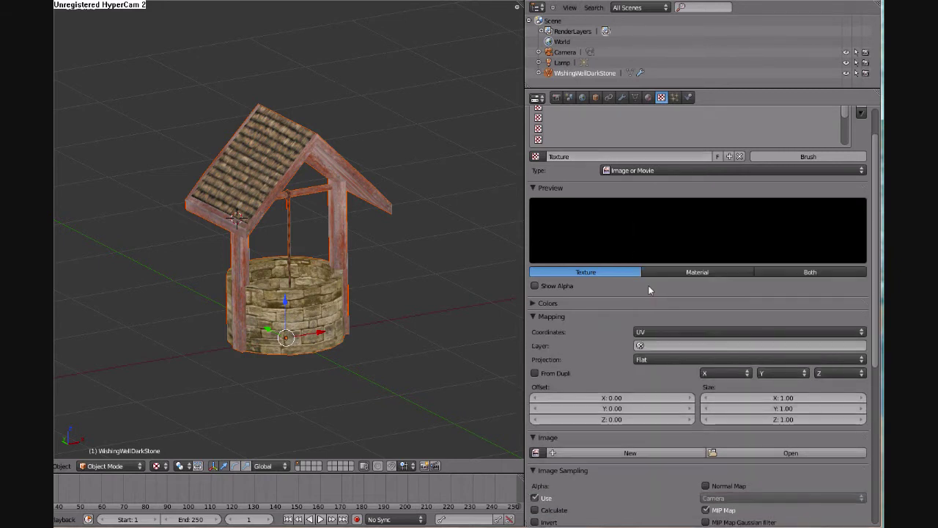
- Load WellTexture.jpg from the SiegeObjectsTextures folder as the texture's image
scroll(736, 341, down, 4)
click(722, 364)
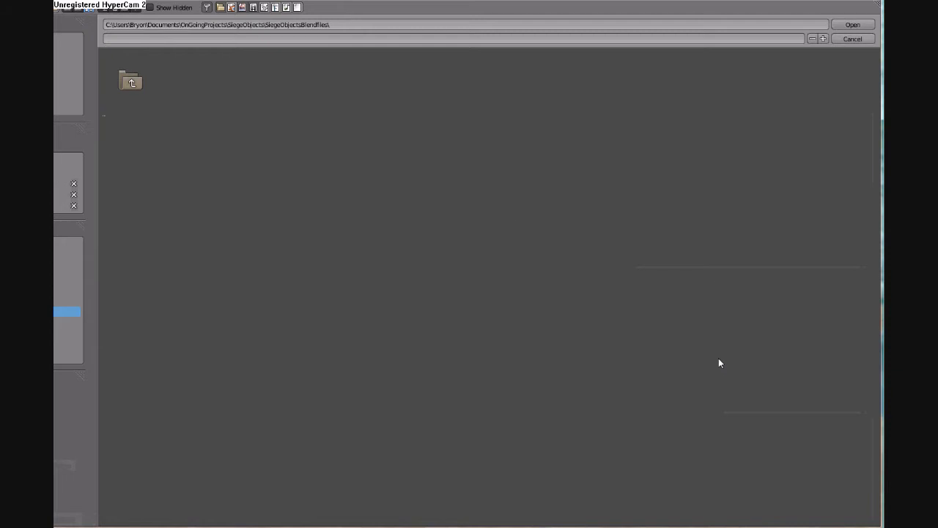
click(140, 90)
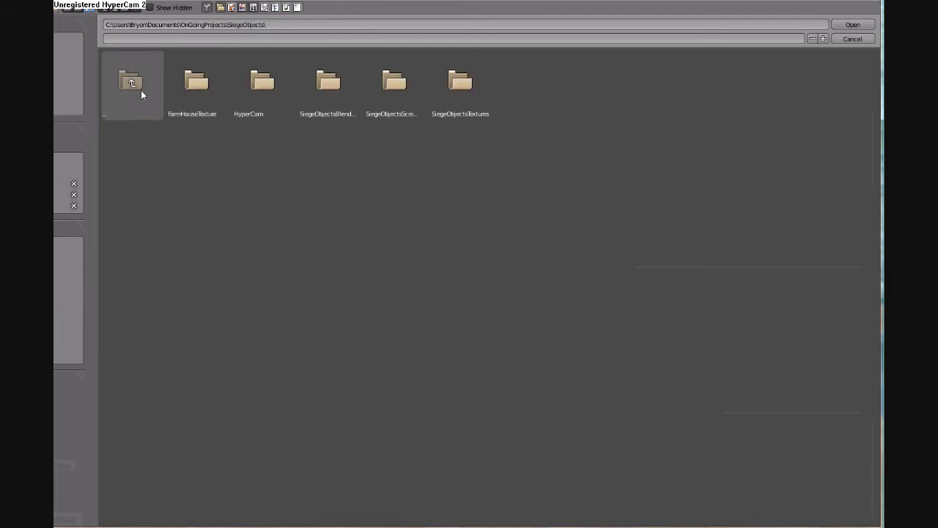
click(476, 96)
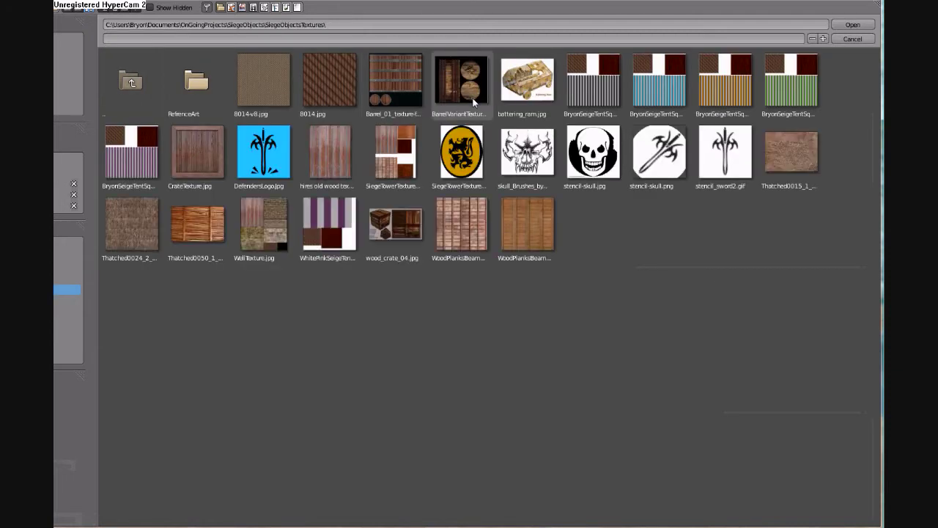
click(261, 224)
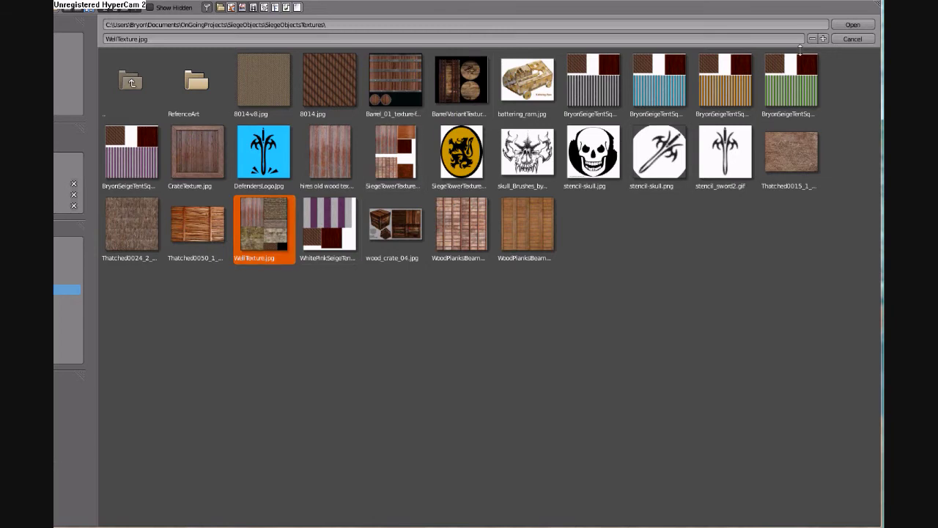
key(Return)
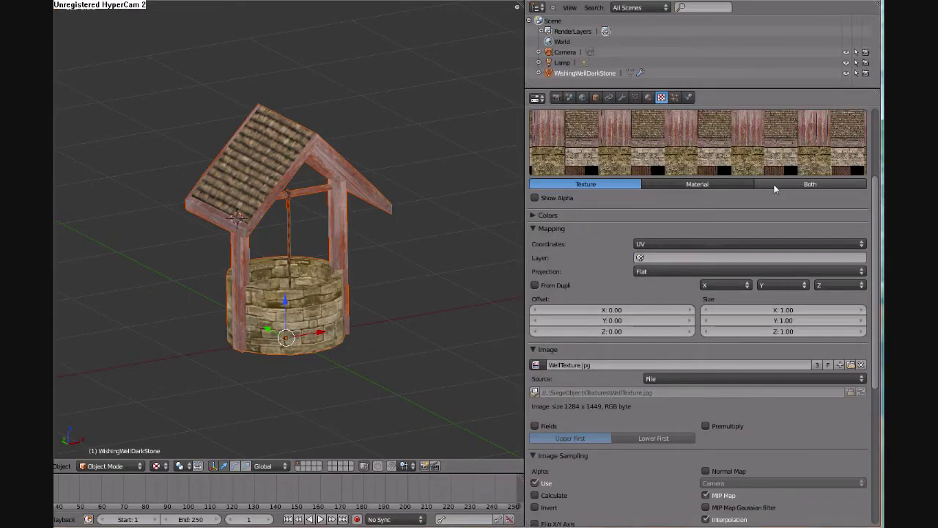
- Check the new material's settings, render the scene to examine the textured well, and close the render result
click(648, 97)
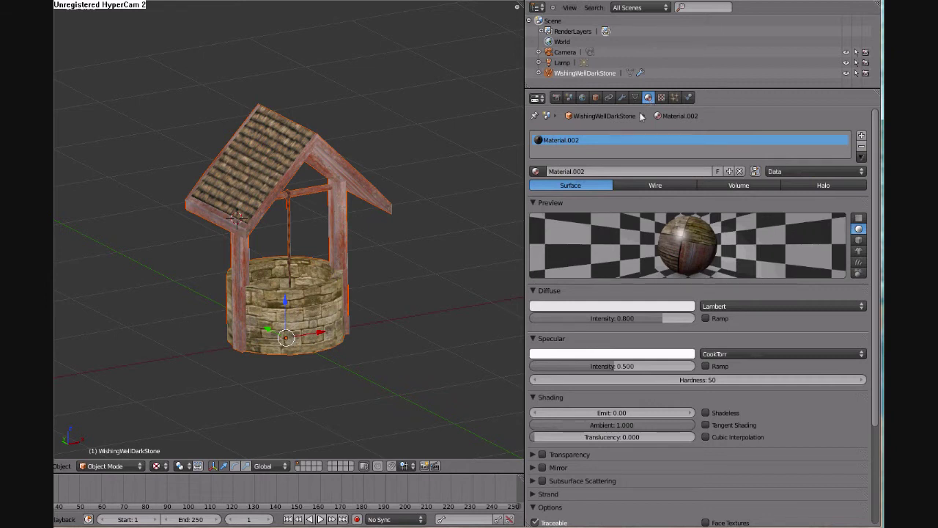
click(56, 2)
click(57, 6)
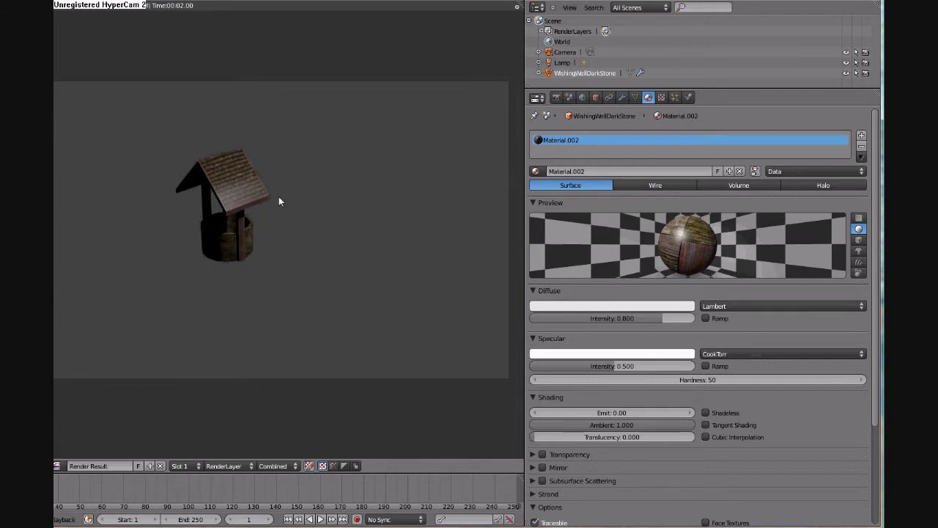
key(Escape)
- Select the lamp above the well and set its energy to 2.5
scroll(278, 198, down, 6)
right_click(370, 78)
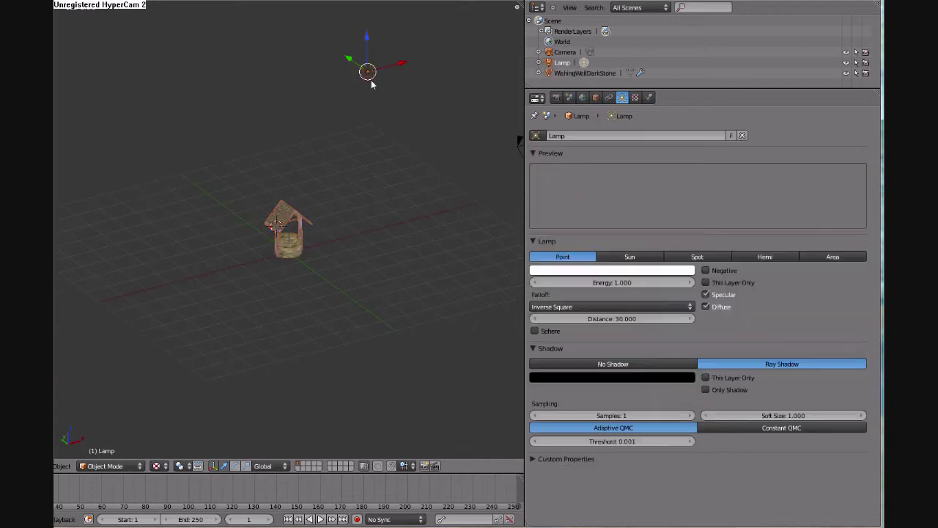
key(x)
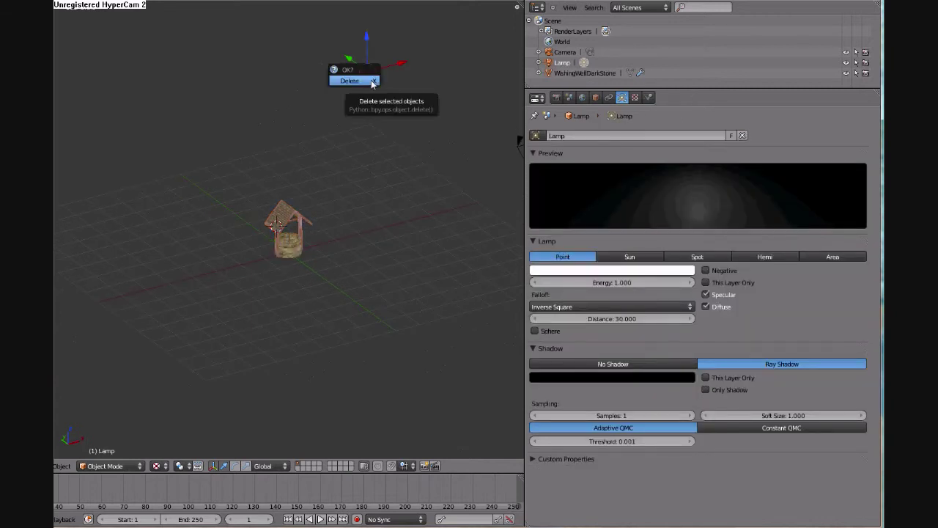
click(373, 159)
right_click(614, 286)
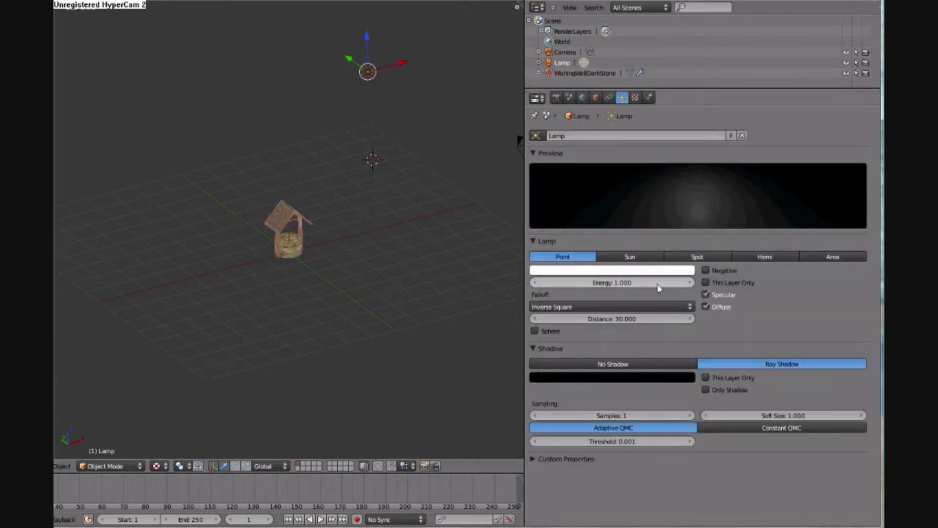
click(658, 284)
drag(573, 283, 675, 283)
- Render the scene to check the lighting with the stronger lamp, and return to the 3D view
click(56, 2)
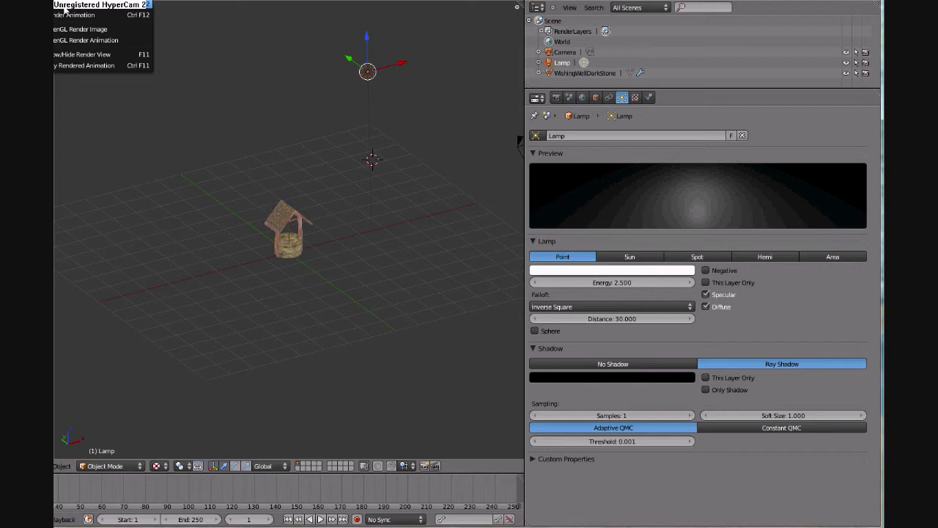
click(74, 6)
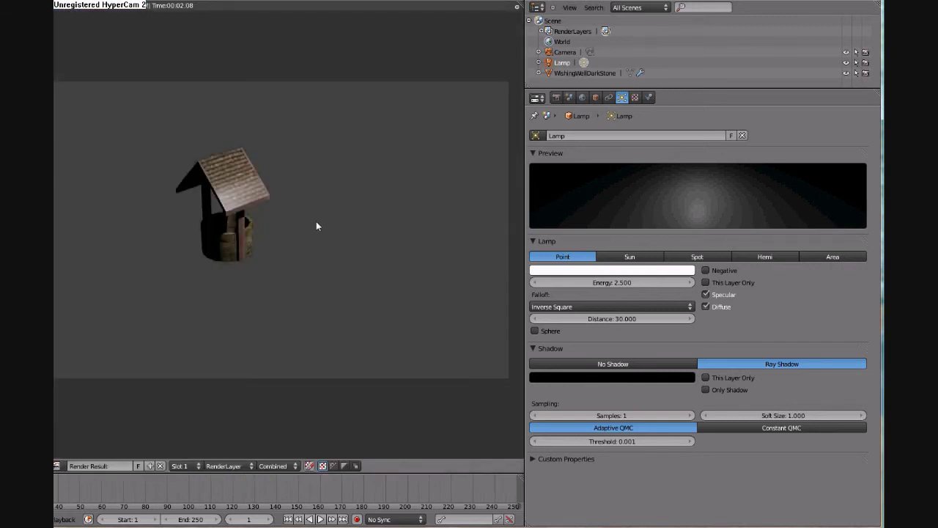
key(Escape)
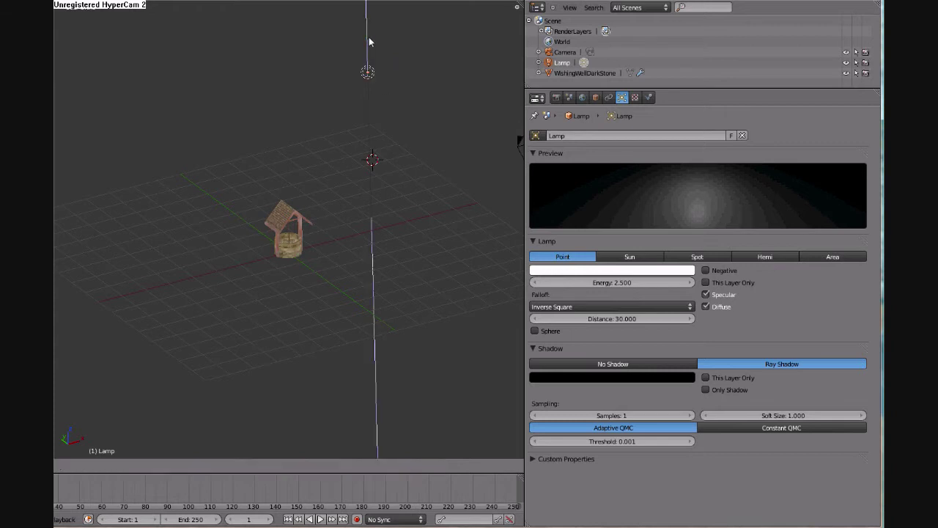
- Lower the lamp along Z to about the well's roof height and render the scene to check the lighting
drag(368, 37, 407, 169)
drag(386, 137, 399, 200)
click(61, 2)
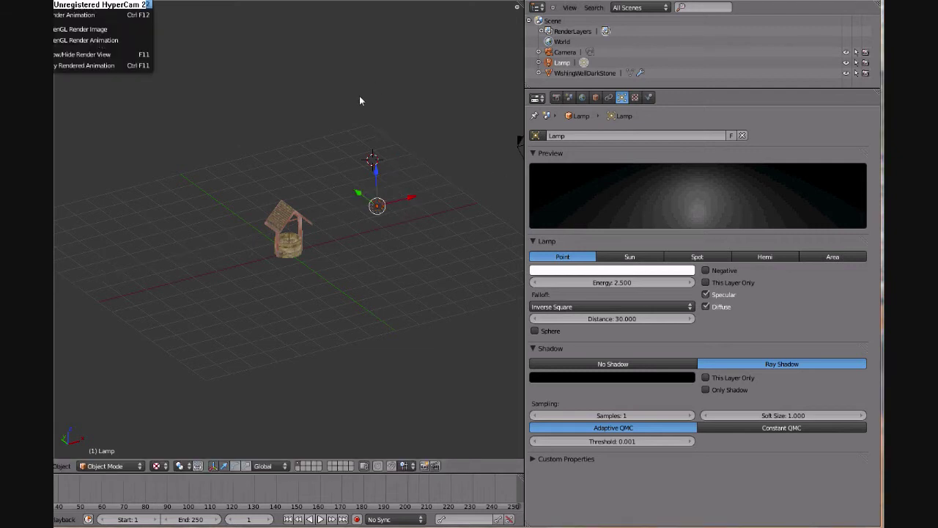
key(F12)
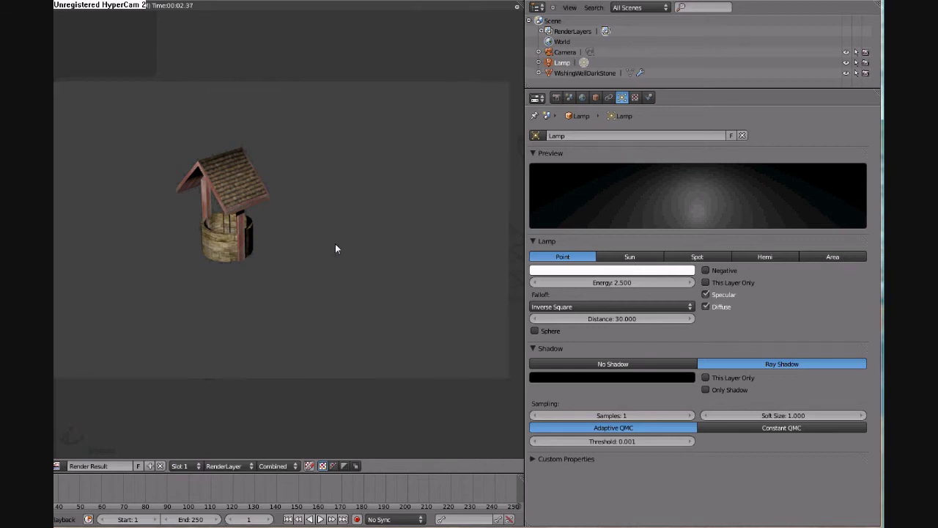
click(634, 98)
click(622, 99)
key(Escape)
- Select the well and set its material's specular intensity to 0
right_click(297, 248)
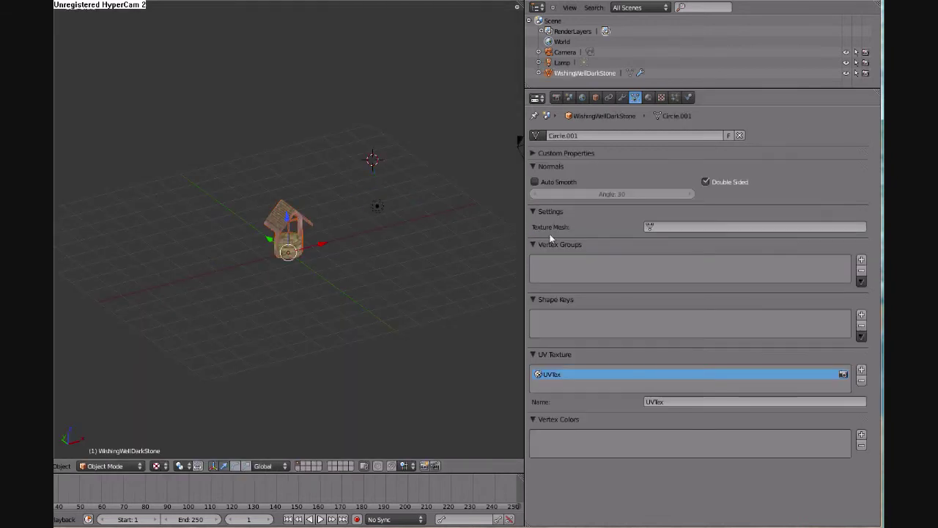
click(648, 98)
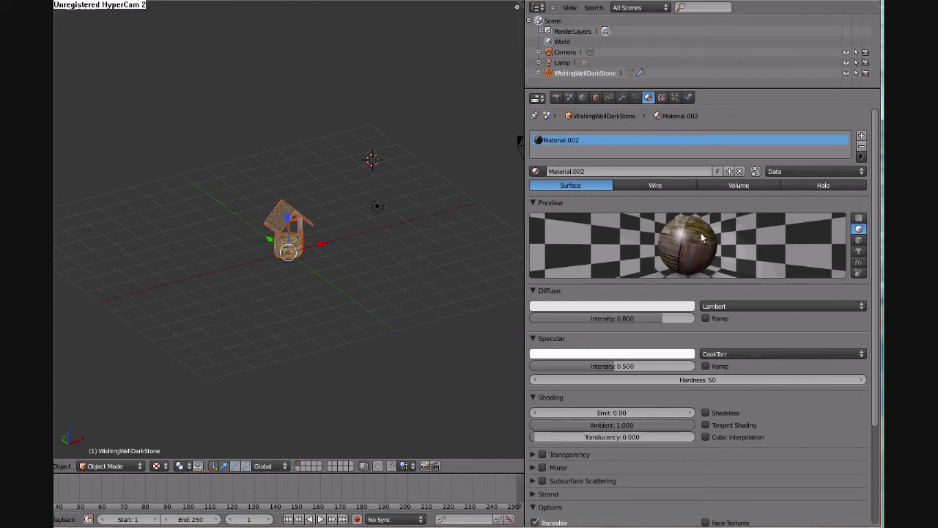
drag(617, 366, 553, 381)
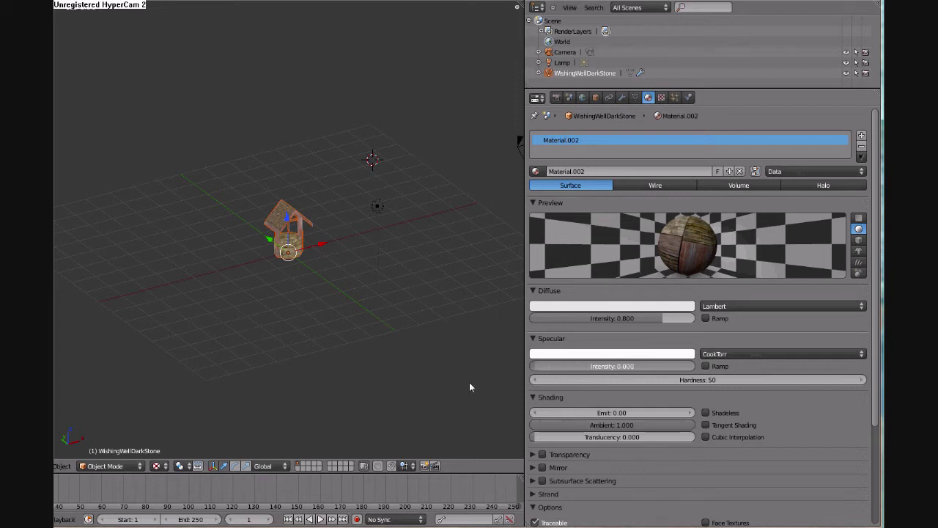
- Render the scene to examine the well without specular highlights, and close the render result
click(57, 0)
click(74, 4)
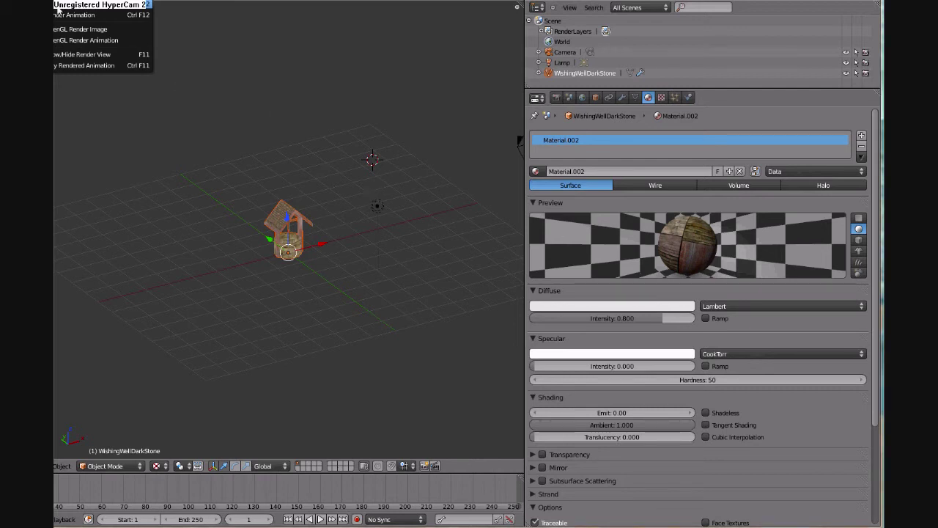
key(F12)
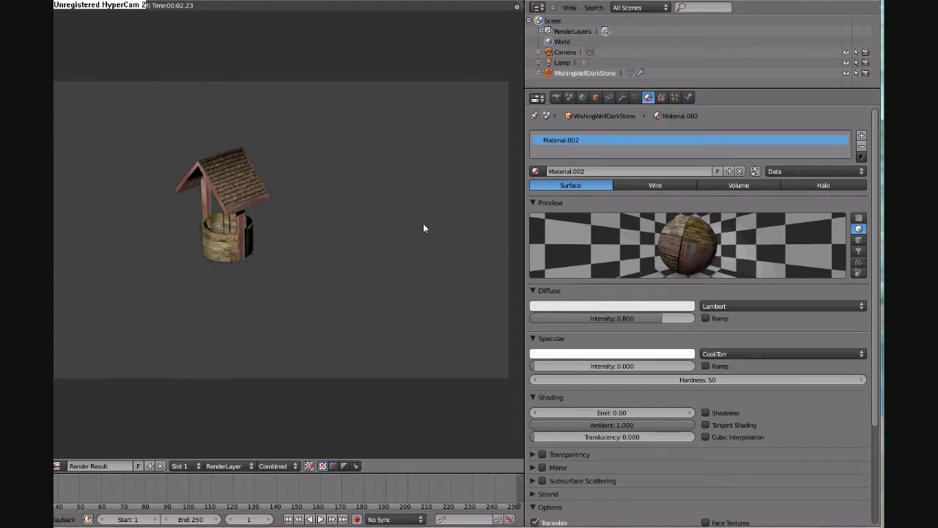
key(Escape)
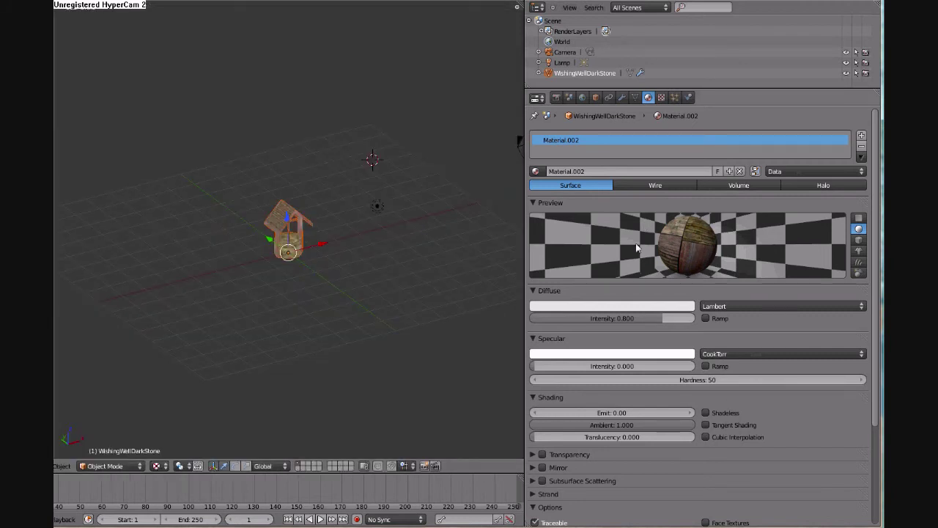
- Set the well material's specular intensity to 0.1 and render the scene to check it
mouse_move(541, 368)
mouse_down()
mouse_move(715, 381)
mouse_move(551, 371)
mouse_up()
click(632, 370)
key(BackSpace)
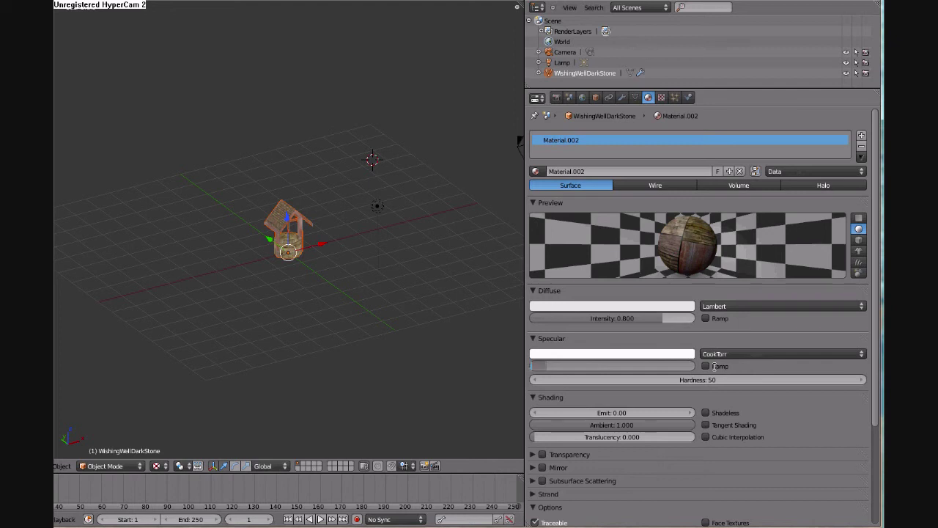
text(1)
key(Return)
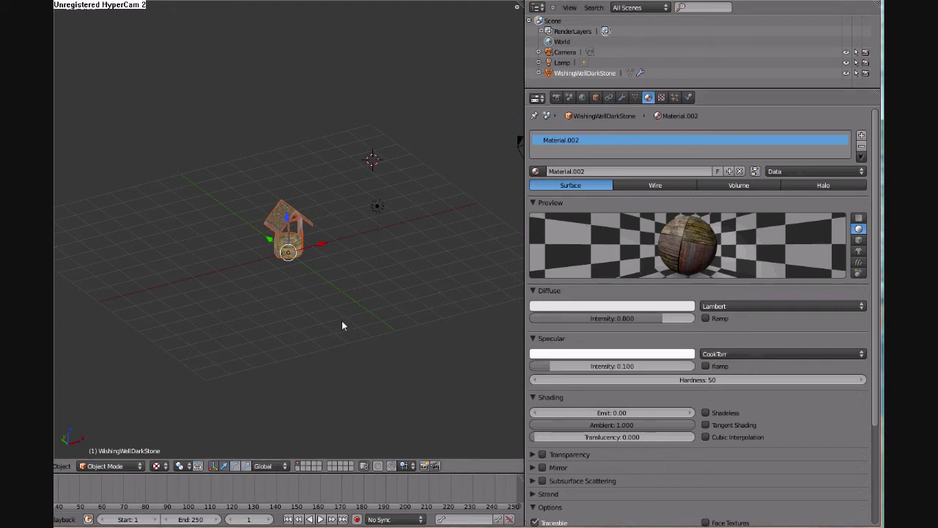
click(67, 0)
click(88, 3)
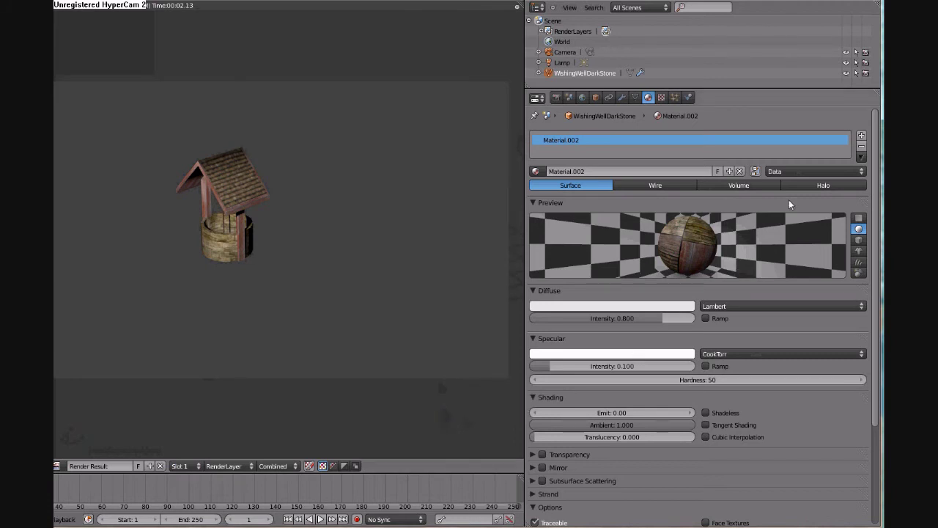
- Pack the external texture data into the .blend file
click(55, 3)
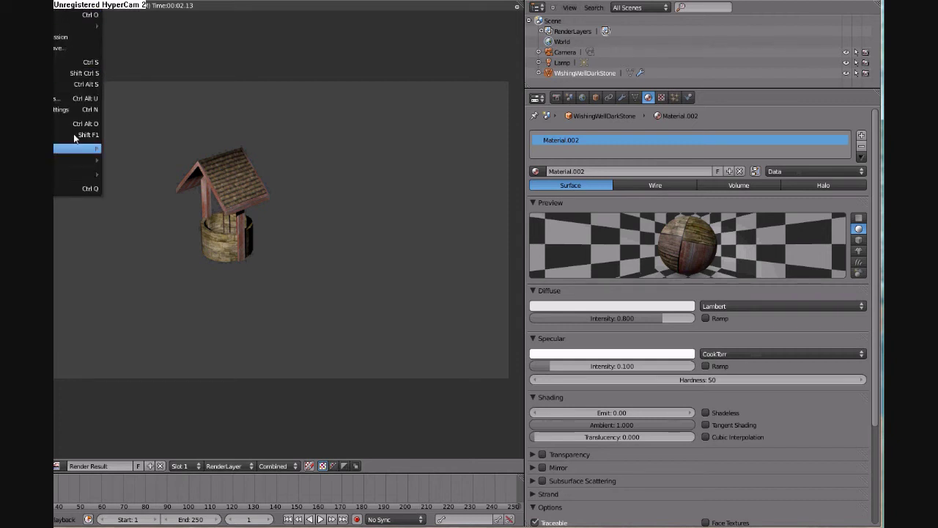
mouse_move(68, 180)
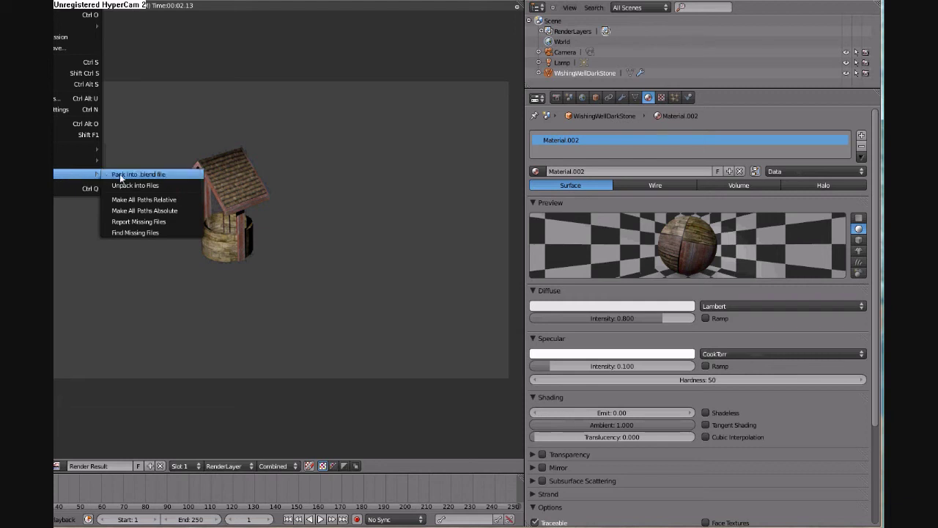
click(153, 176)
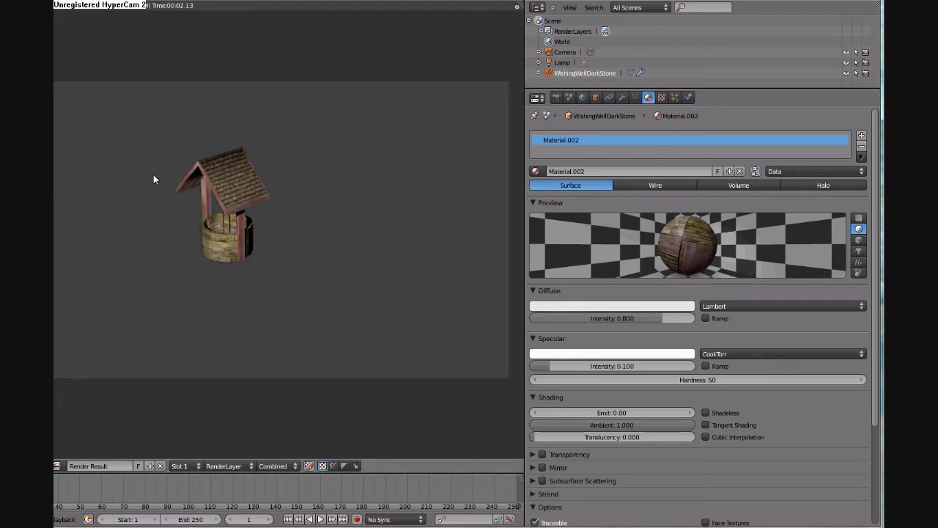
- Close the render result and save the project as BryonWellTextureTut.blend in the SiegeObjectsBlendfiles folder
key(Escape)
click(53, 1)
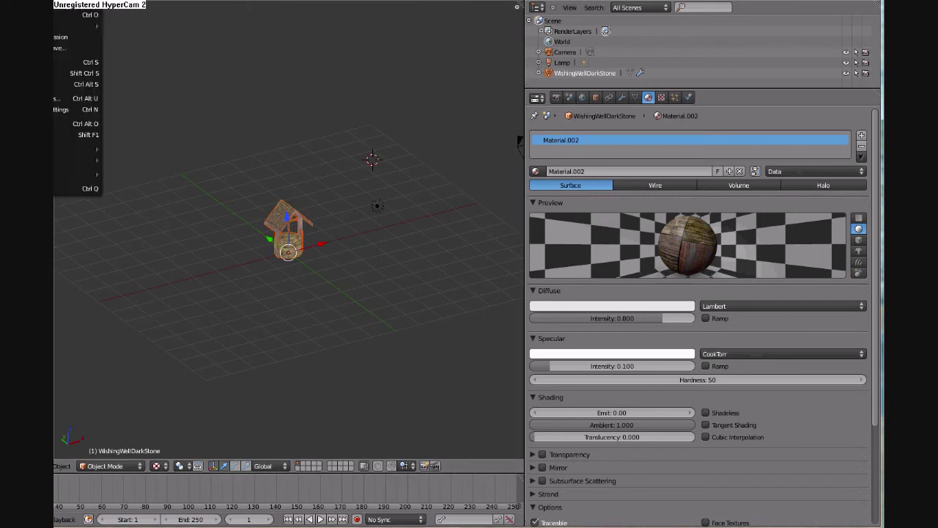
click(73, 73)
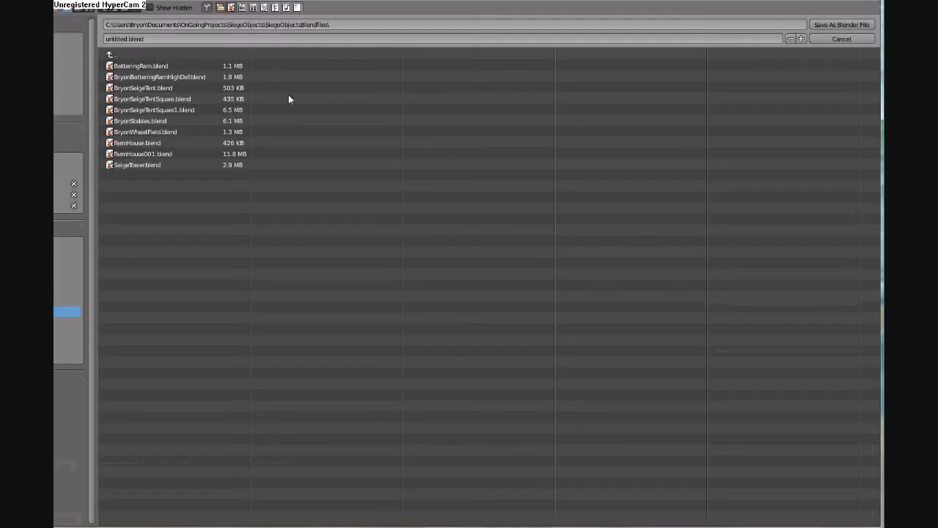
click(128, 39)
key(BackSpace)
text(BryonWellTextureTu)
click(872, 25)
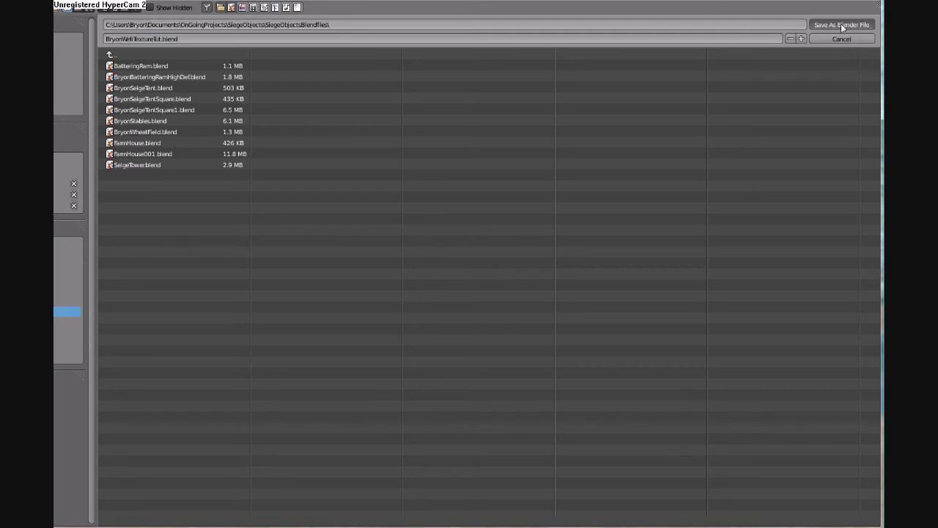
click(844, 27)
- Set the render resolution scale to 100% at 1920 by 1080 and render the image
middle_drag(412, 272, 352, 293)
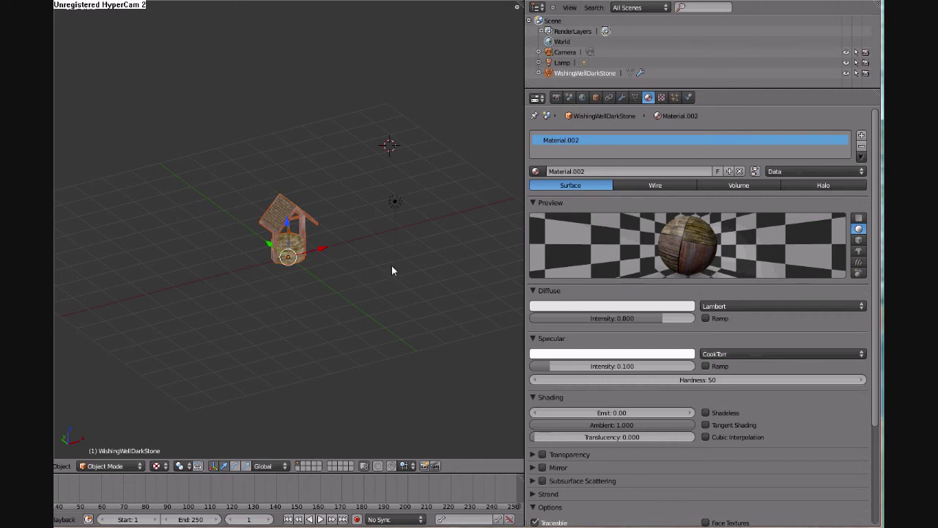
scroll(388, 269, up, 1)
scroll(384, 274, up, 1)
scroll(384, 274, up, 1)
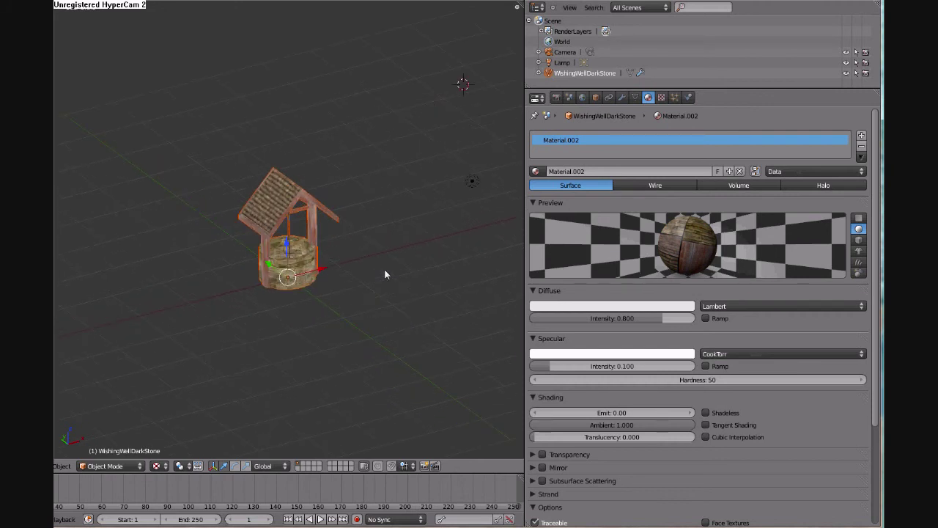
click(556, 97)
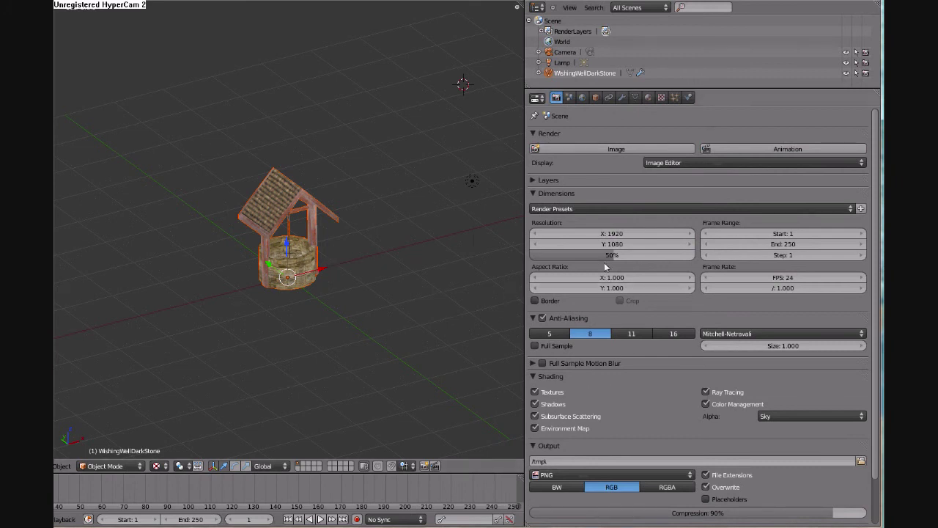
drag(612, 255, 769, 265)
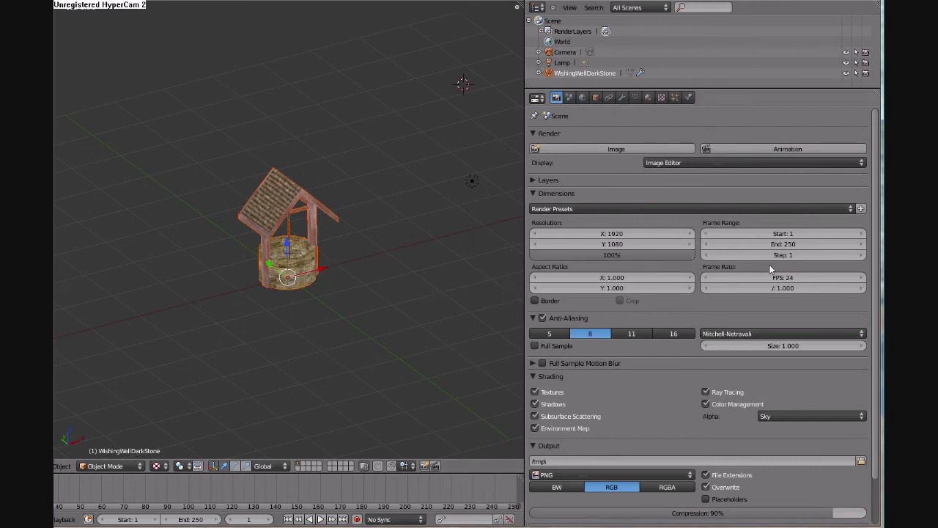
click(58, 1)
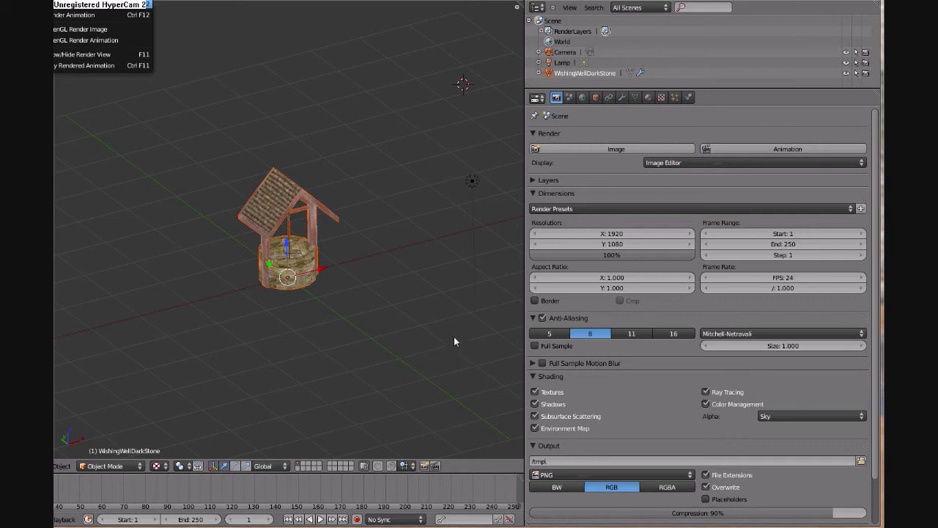
click(102, 3)
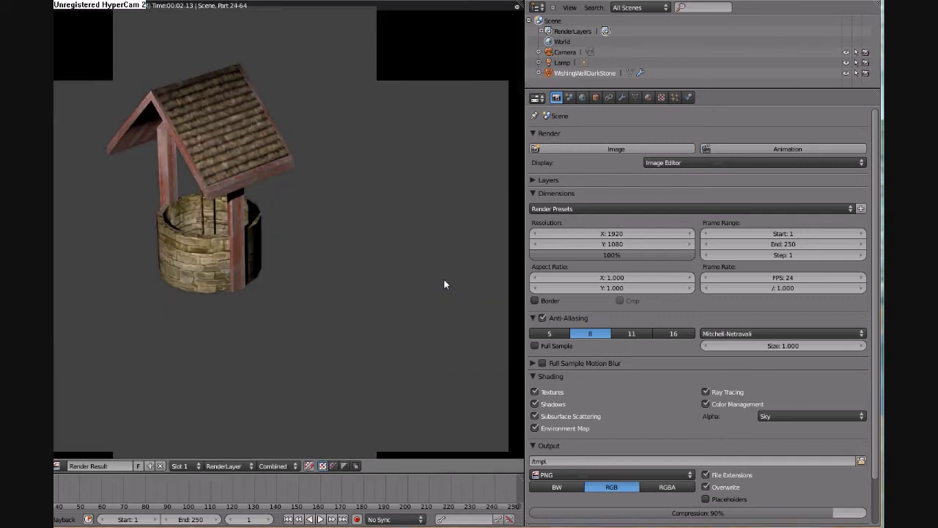
- Switch to Paint with a screenshot of the rendered well and select a rectangular area around the well
middle_drag(258, 186, 376, 235)
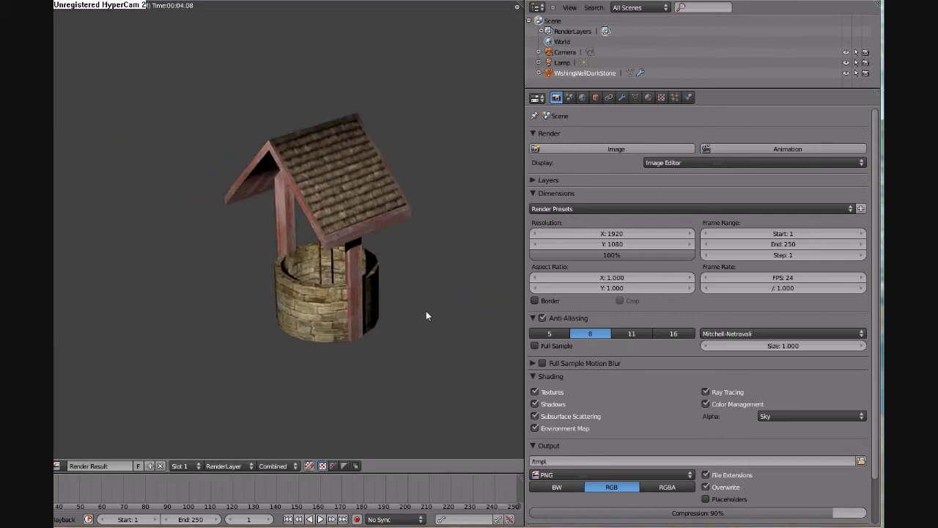
scroll(435, 317, up, 3)
scroll(323, 290, down, 5)
middle_drag(443, 318, 375, 299)
scroll(326, 293, down, 2)
scroll(328, 295, up, 3)
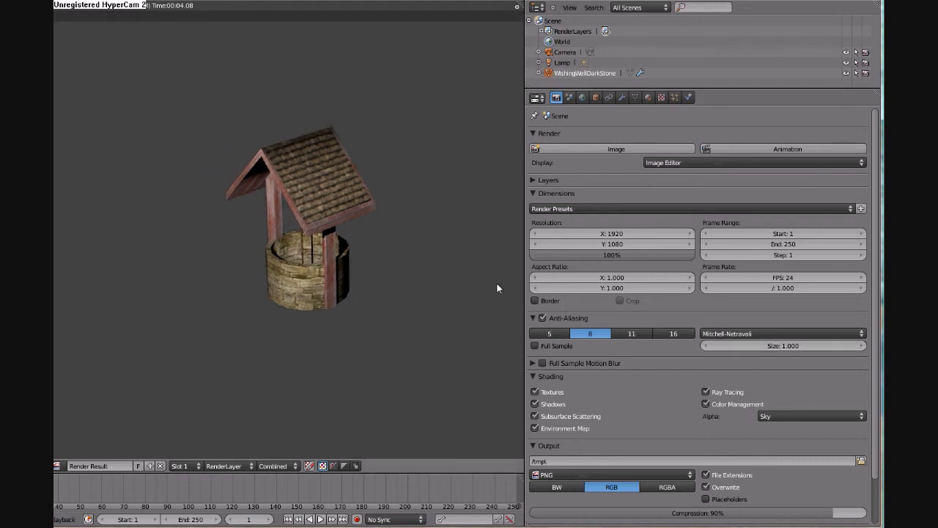
key(super)
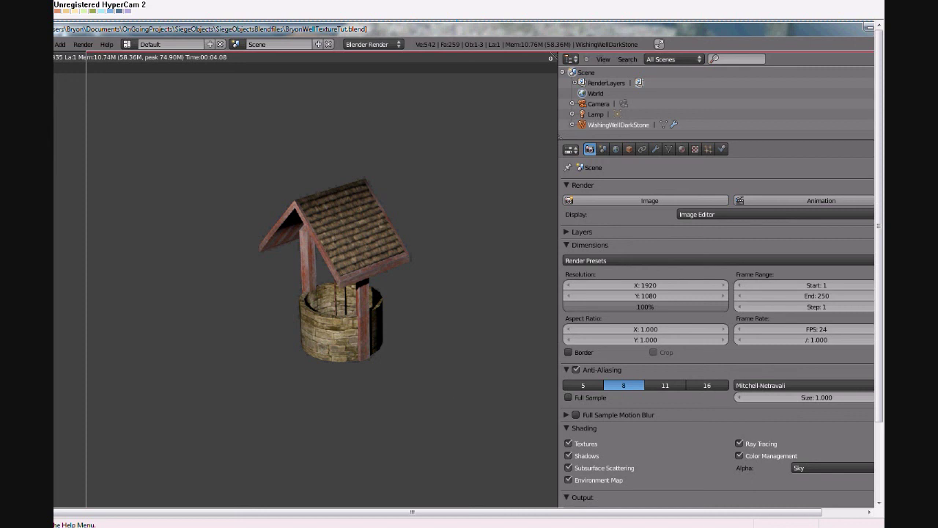
drag(120, 86, 539, 483)
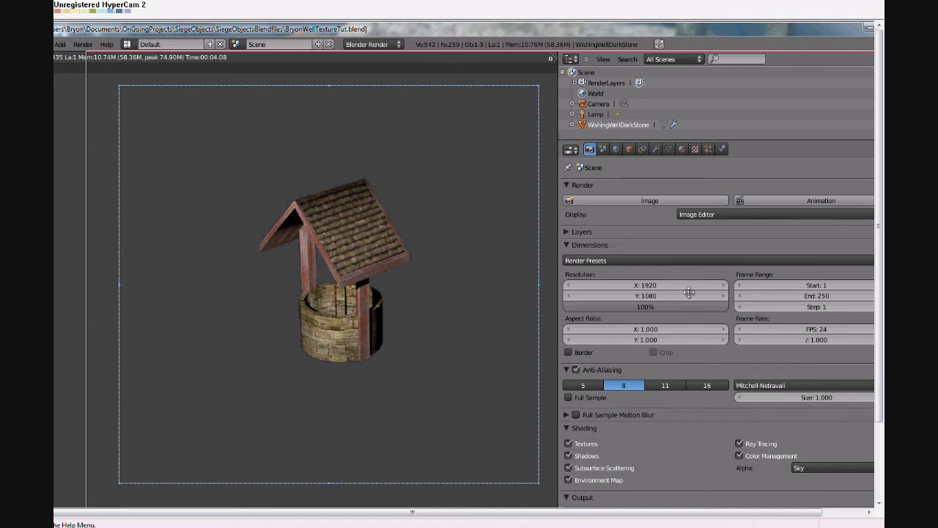
- Start a new Paint image, discarding the full screenshot without saving, and paste in the cropped area with the well
key(ctrl+n)
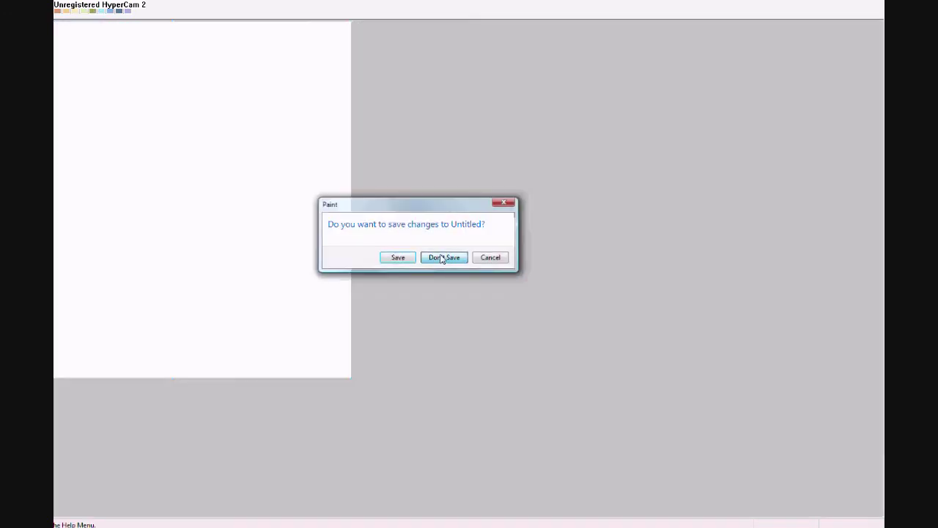
click(444, 257)
key(ctrl+v)
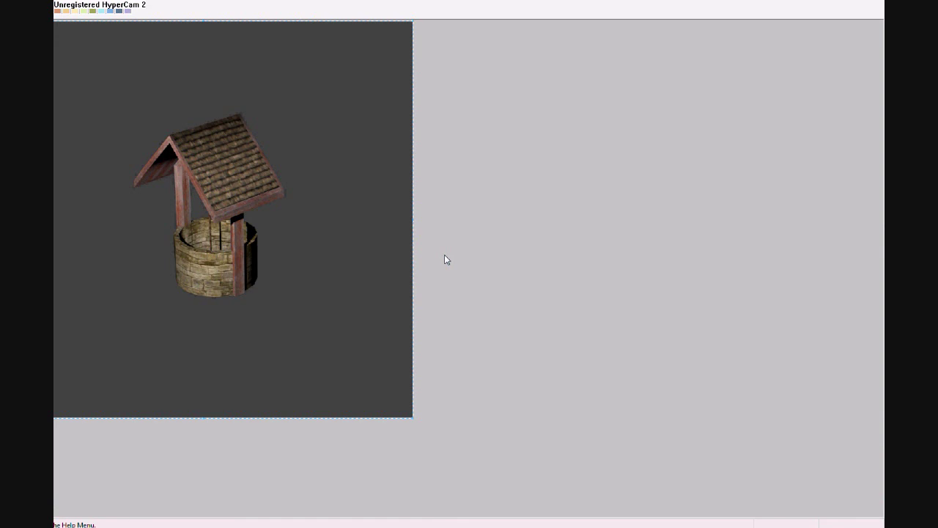
- Save the cropped picture to the Desktop as a JPEG named WellScreenShot001 and switch back to Blender
click(54, 2)
click(57, 34)
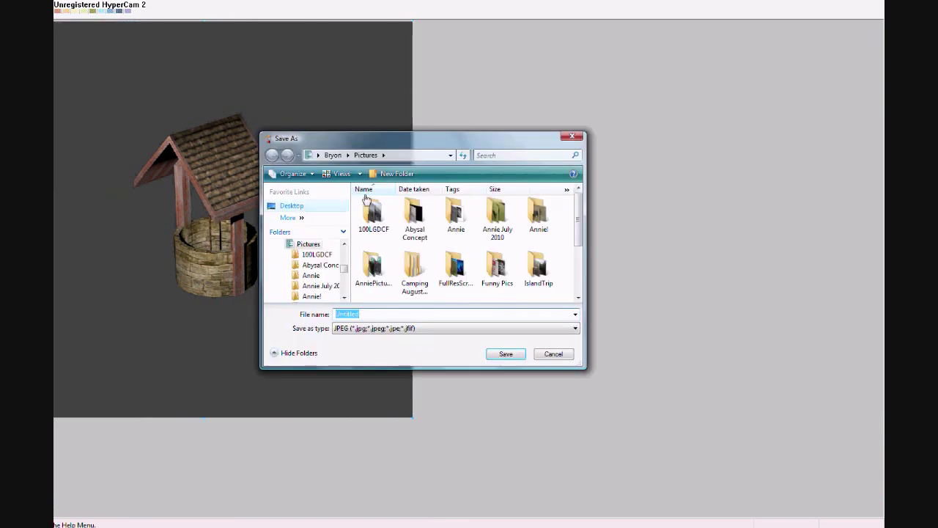
click(295, 206)
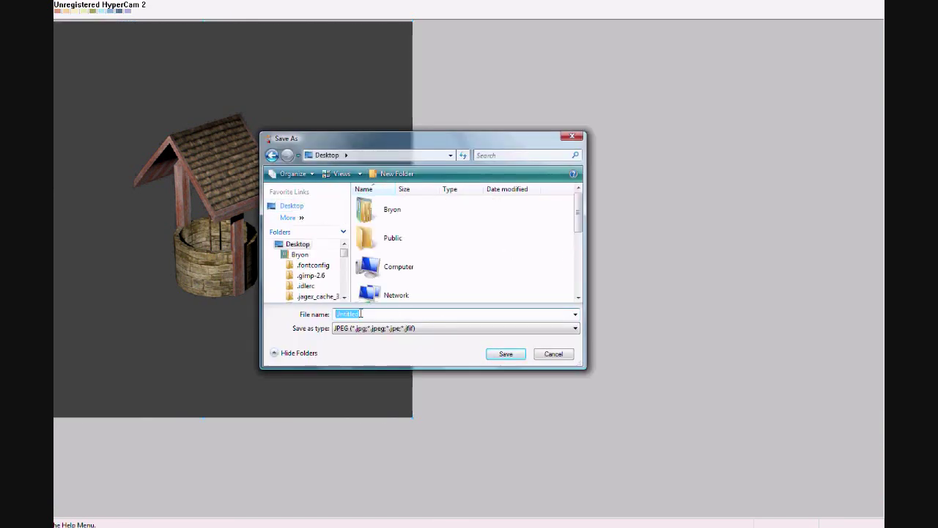
text(Well)
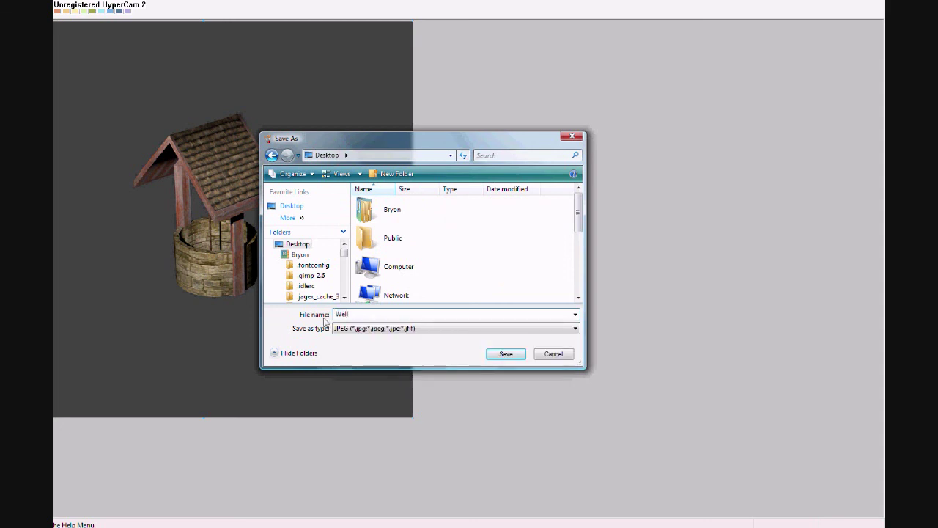
text(ScreenShot001)
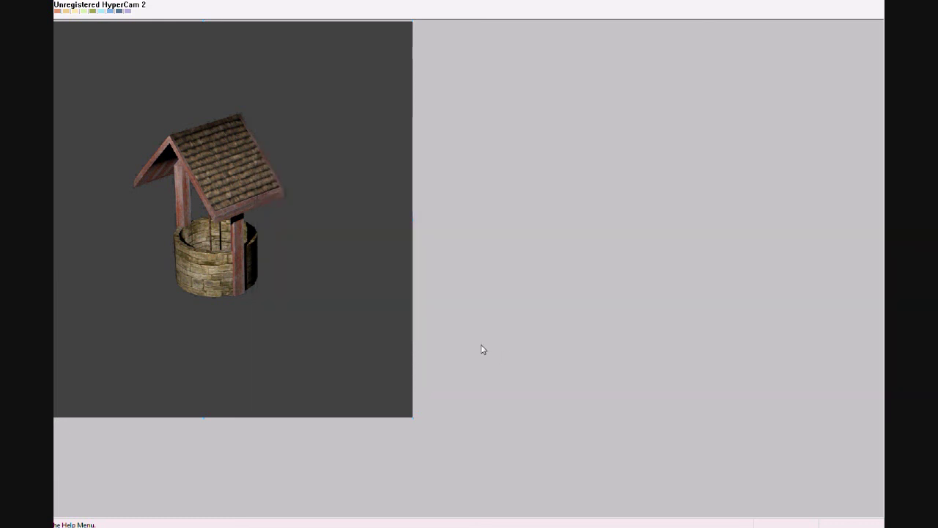
key(alt+Tab)
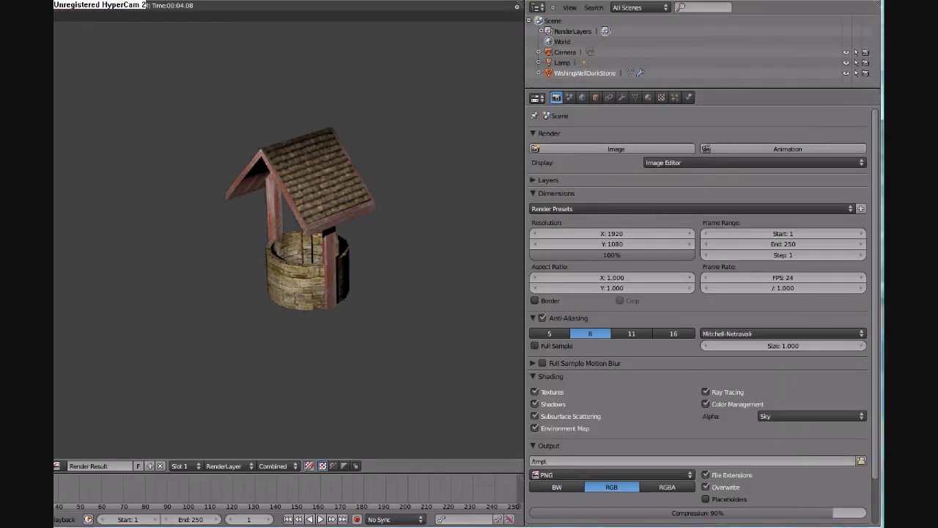